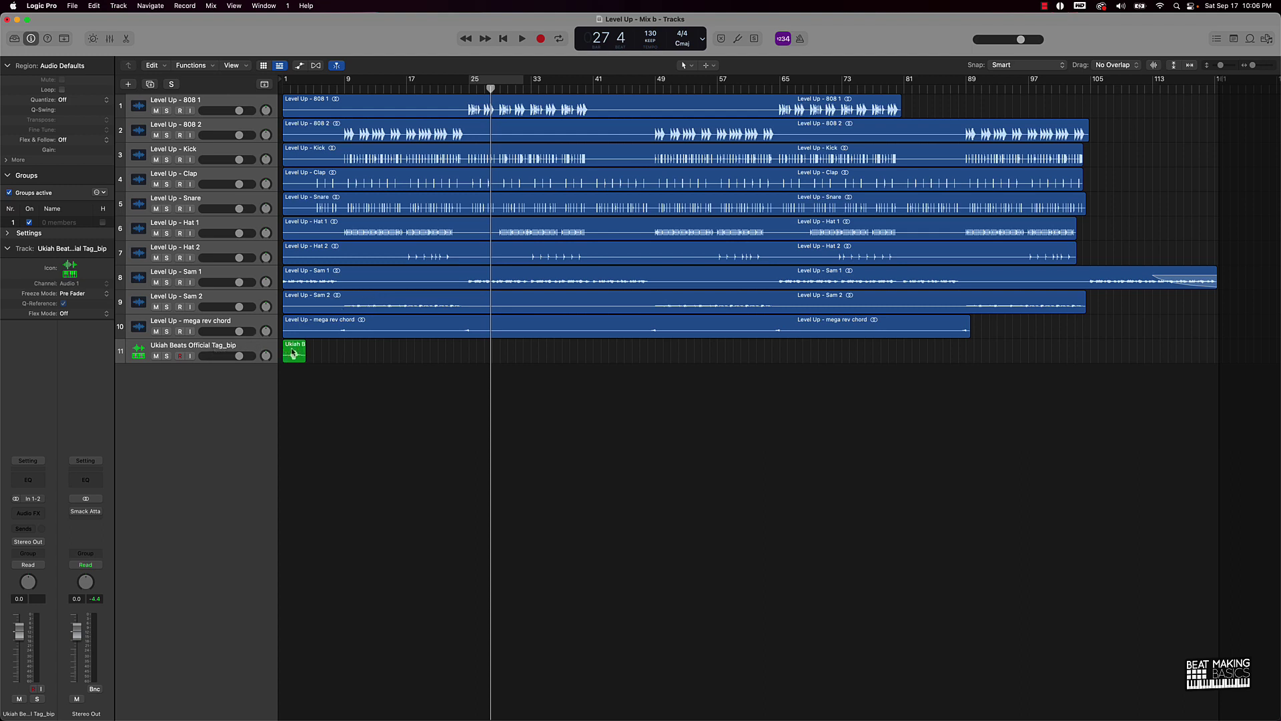
click(229, 323)
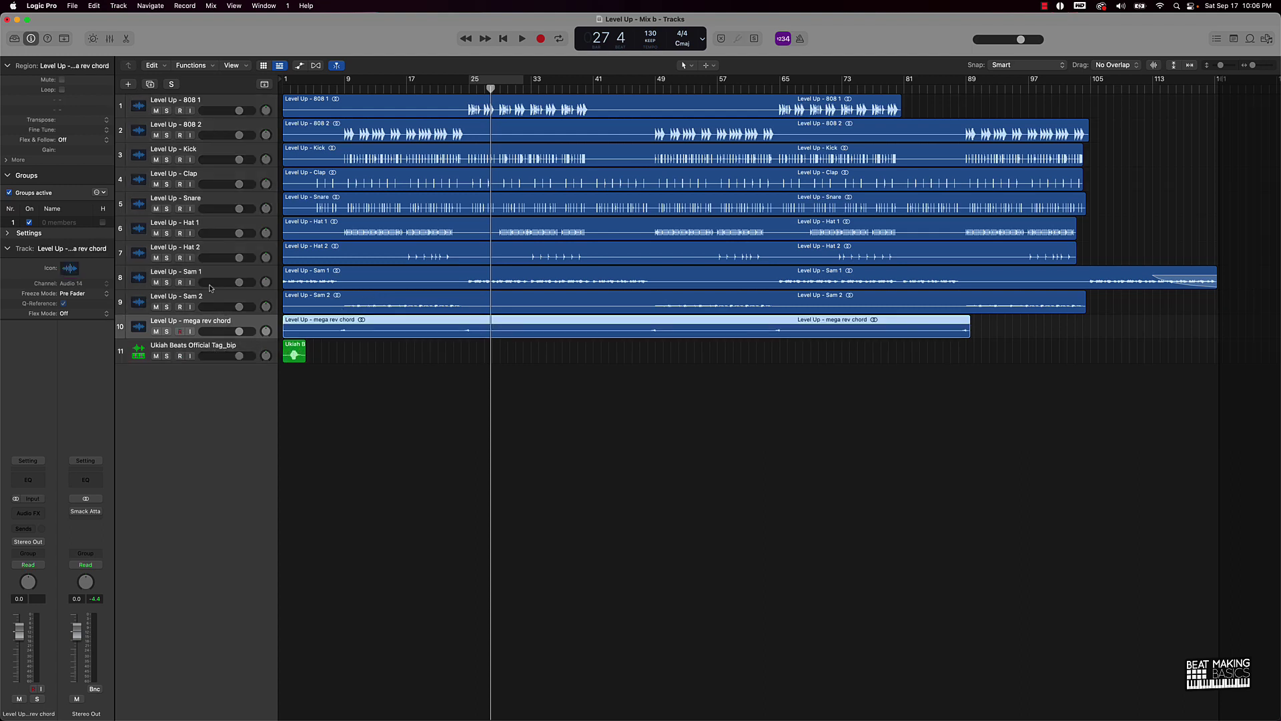
click(212, 297)
click(214, 274)
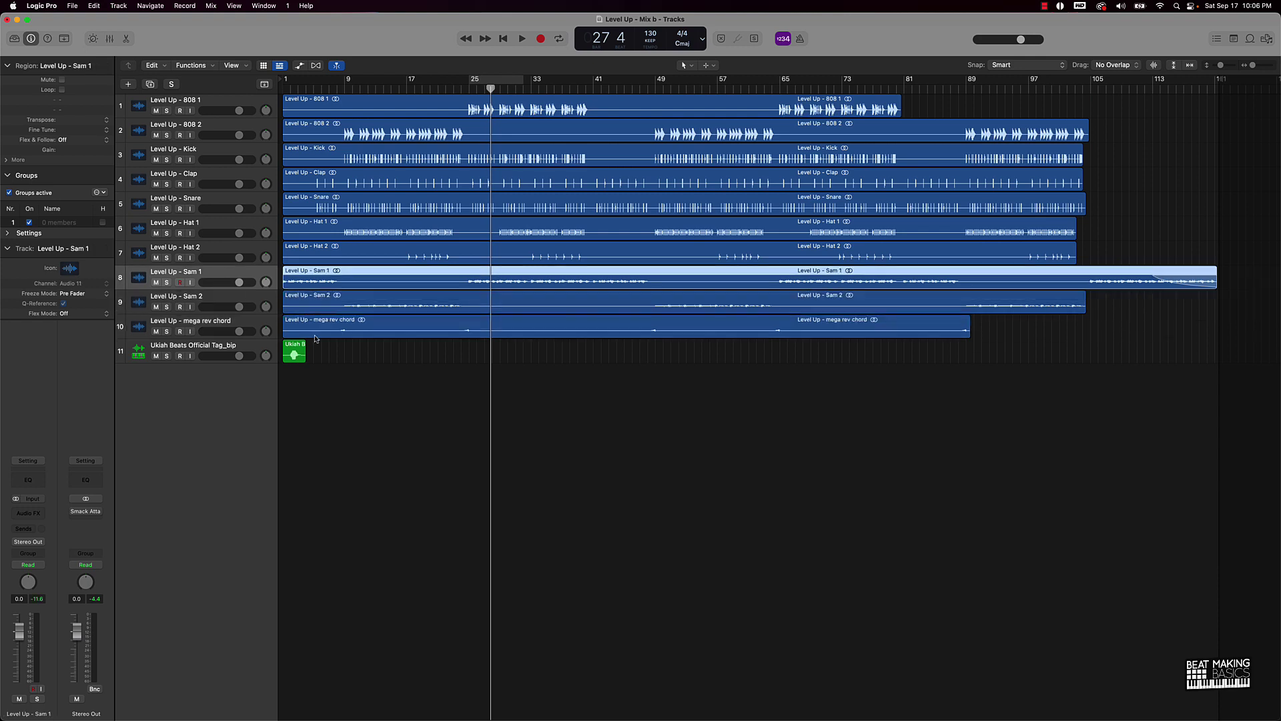
drag(295, 400, 374, 94)
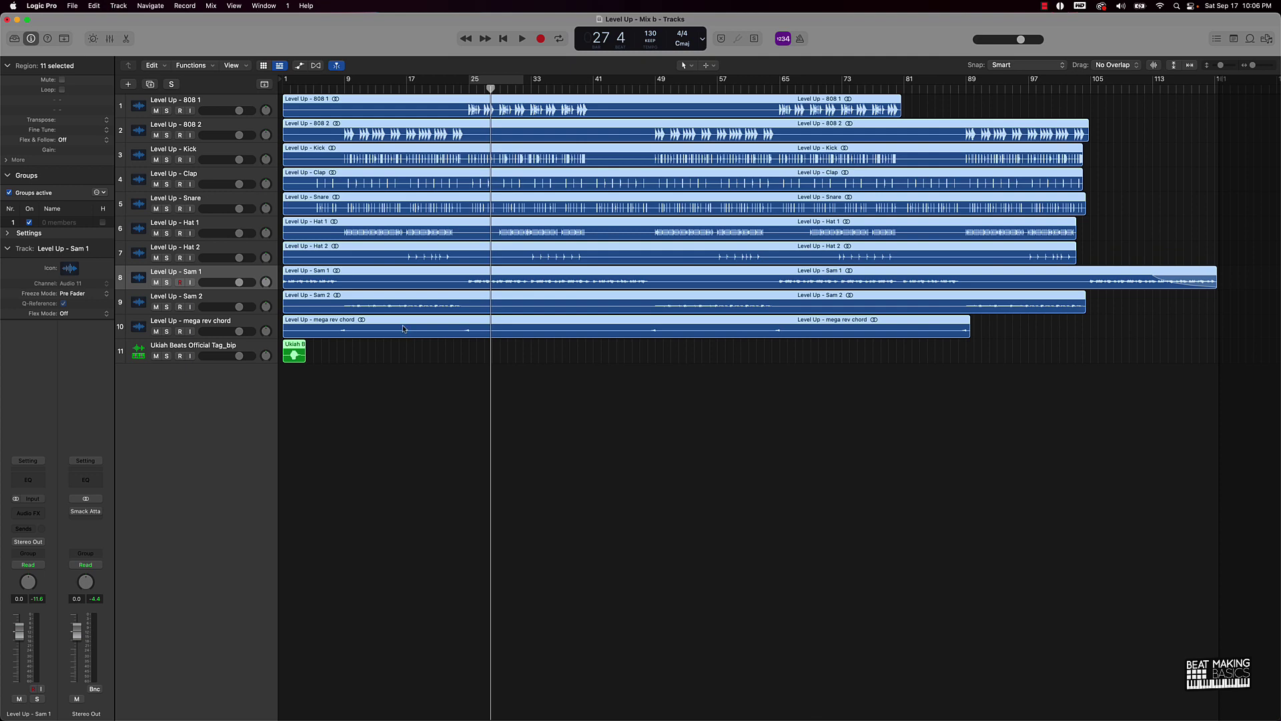
click(333, 107)
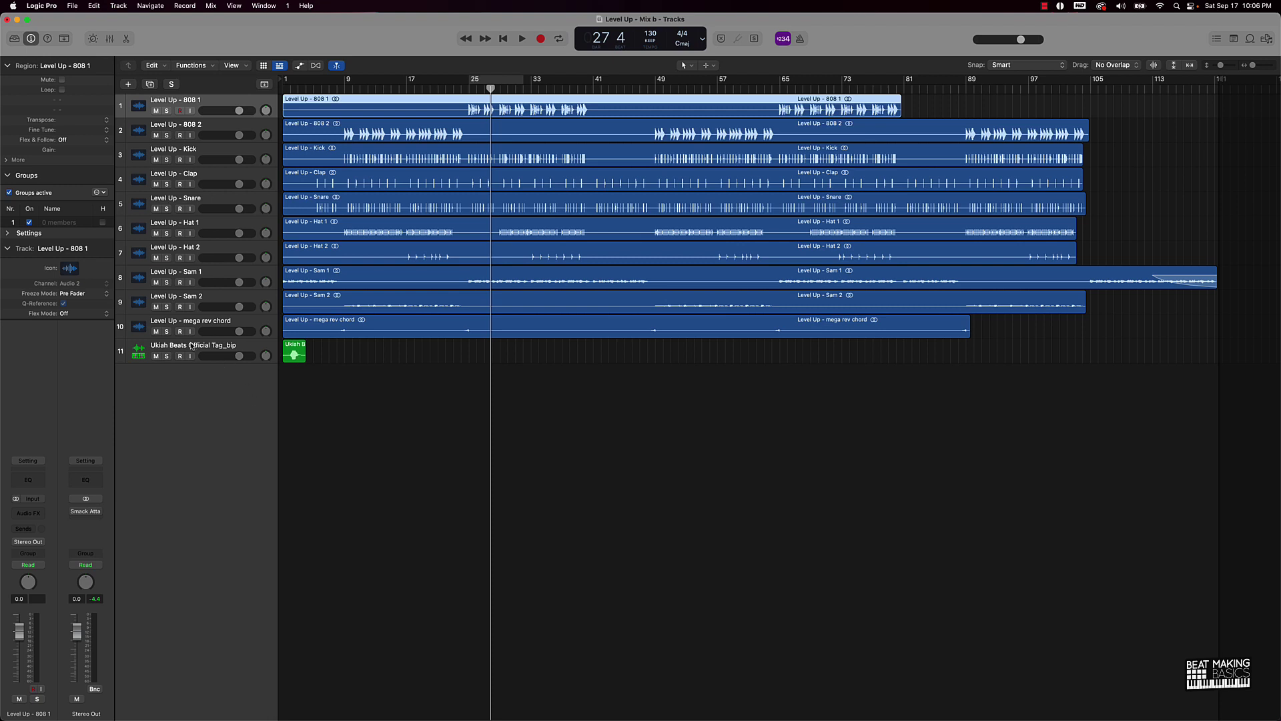
click(361, 373)
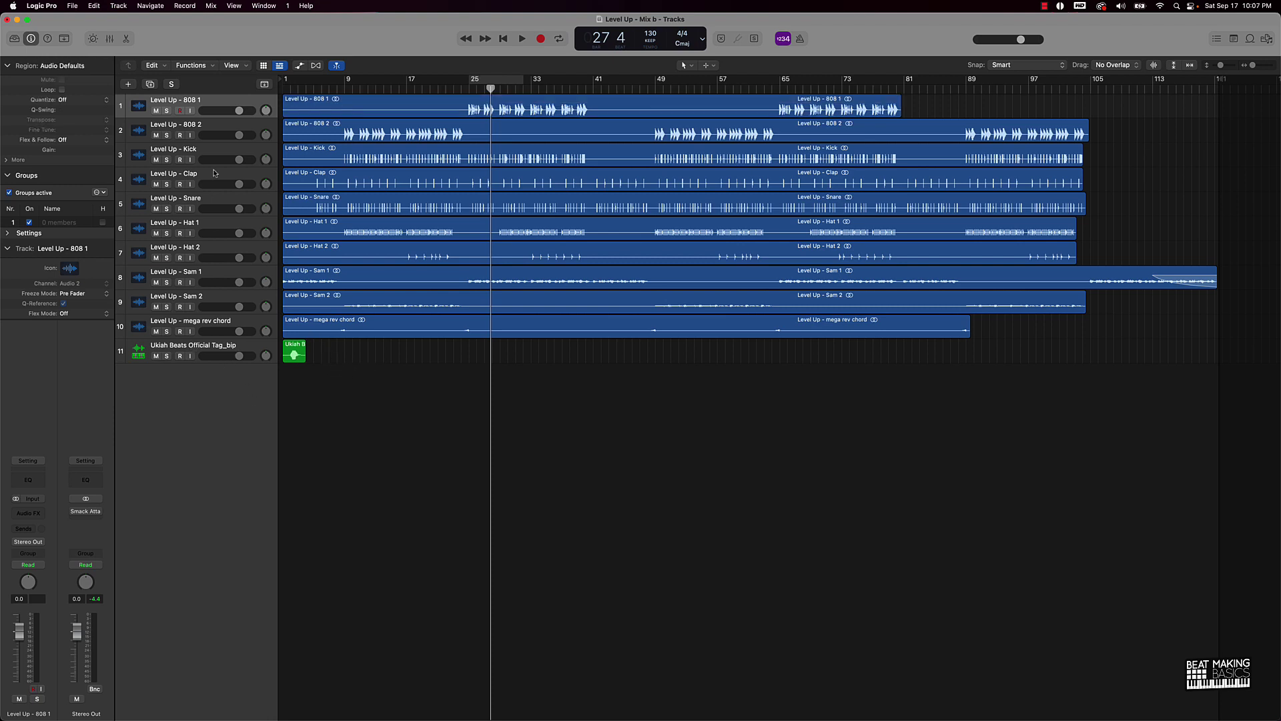
Show the mixer below the arrangement.
click(109, 39)
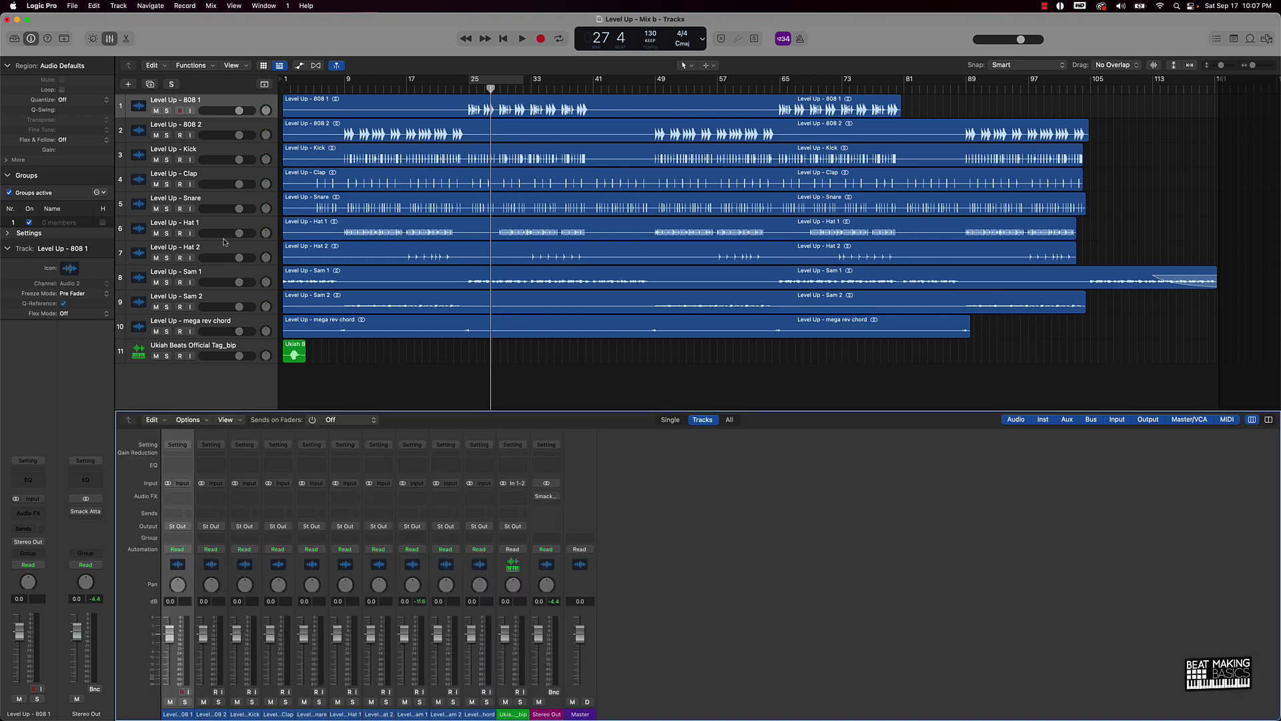
key(x)
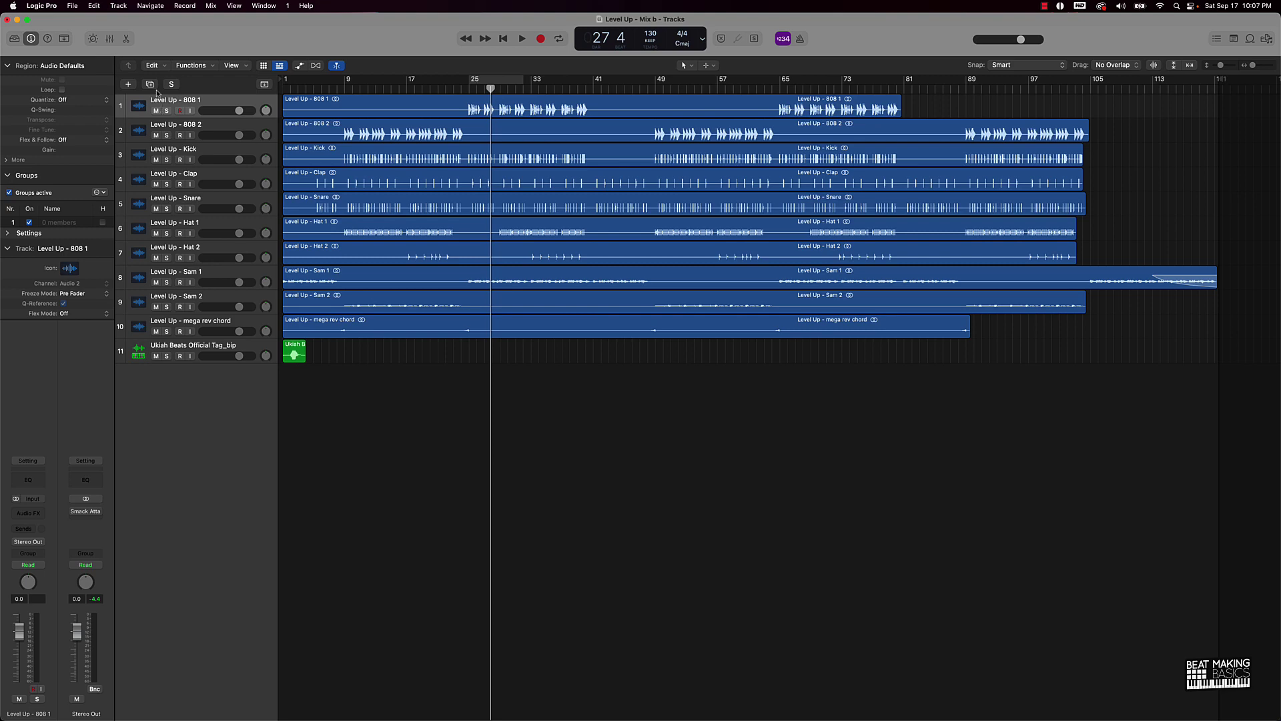
click(110, 39)
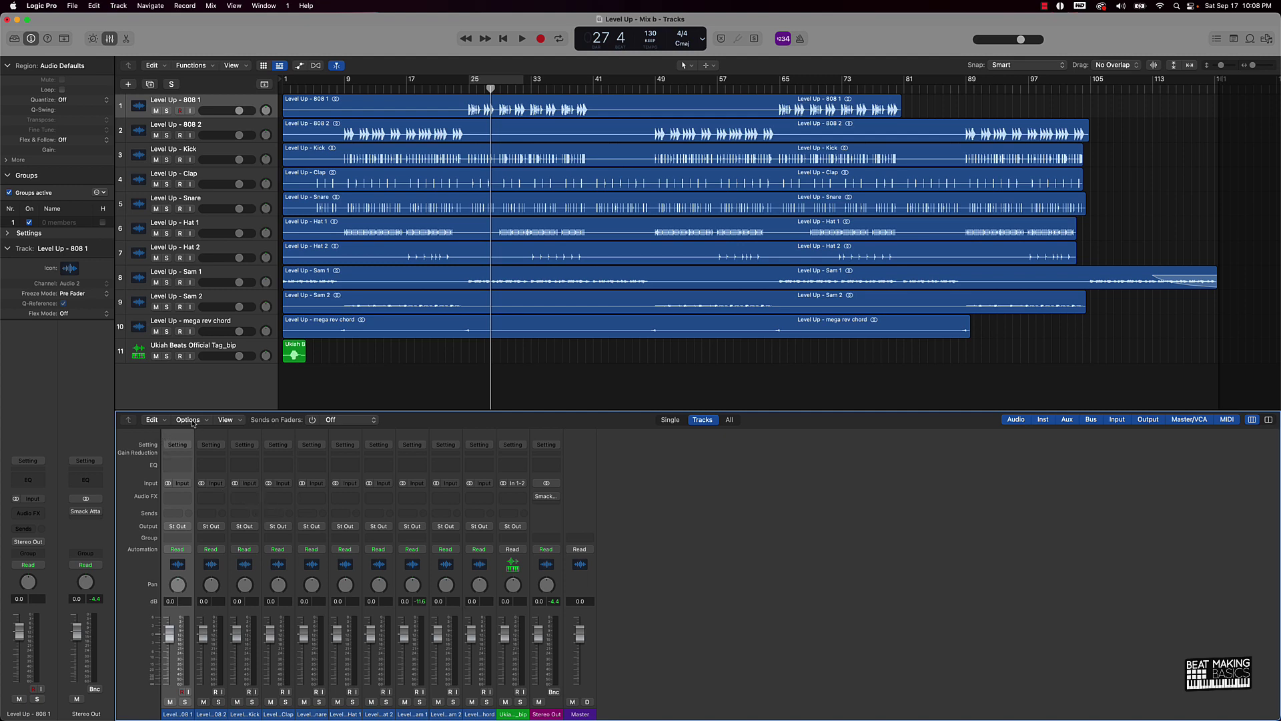
key(x)
key(x)
click(109, 39)
click(109, 38)
Create a new auxiliary channel strip in the mixer.
click(190, 422)
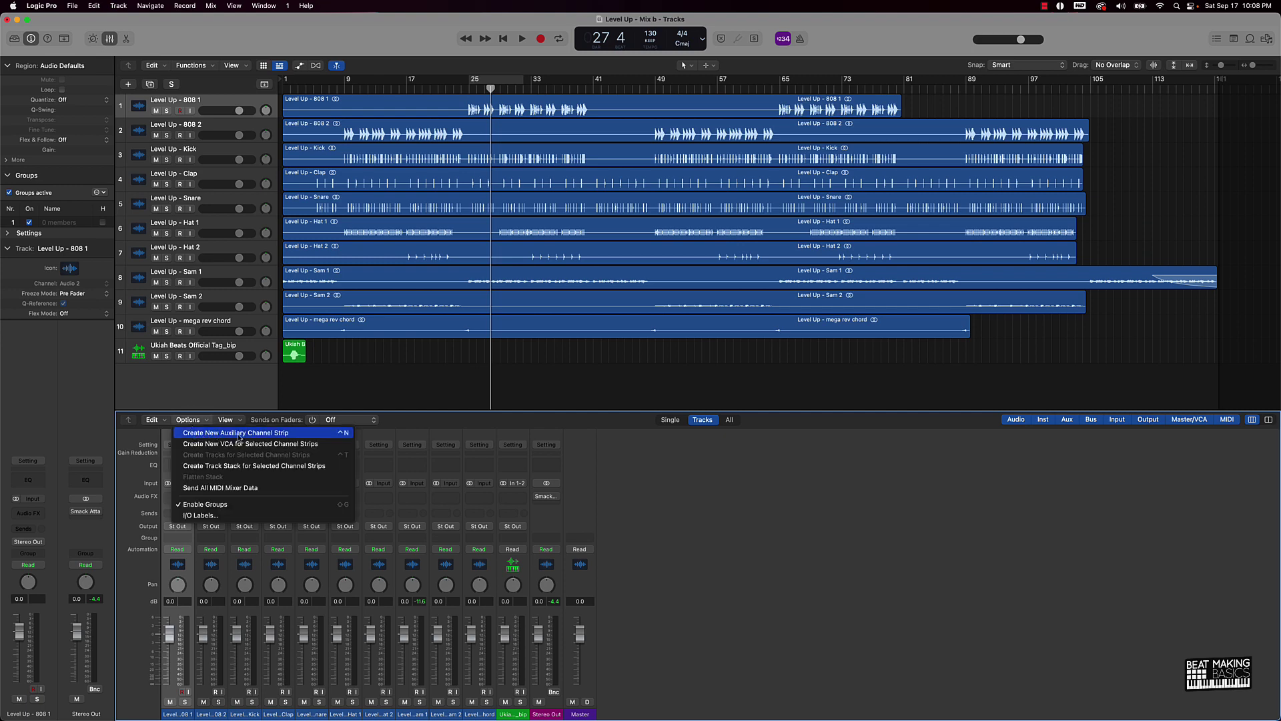
click(270, 433)
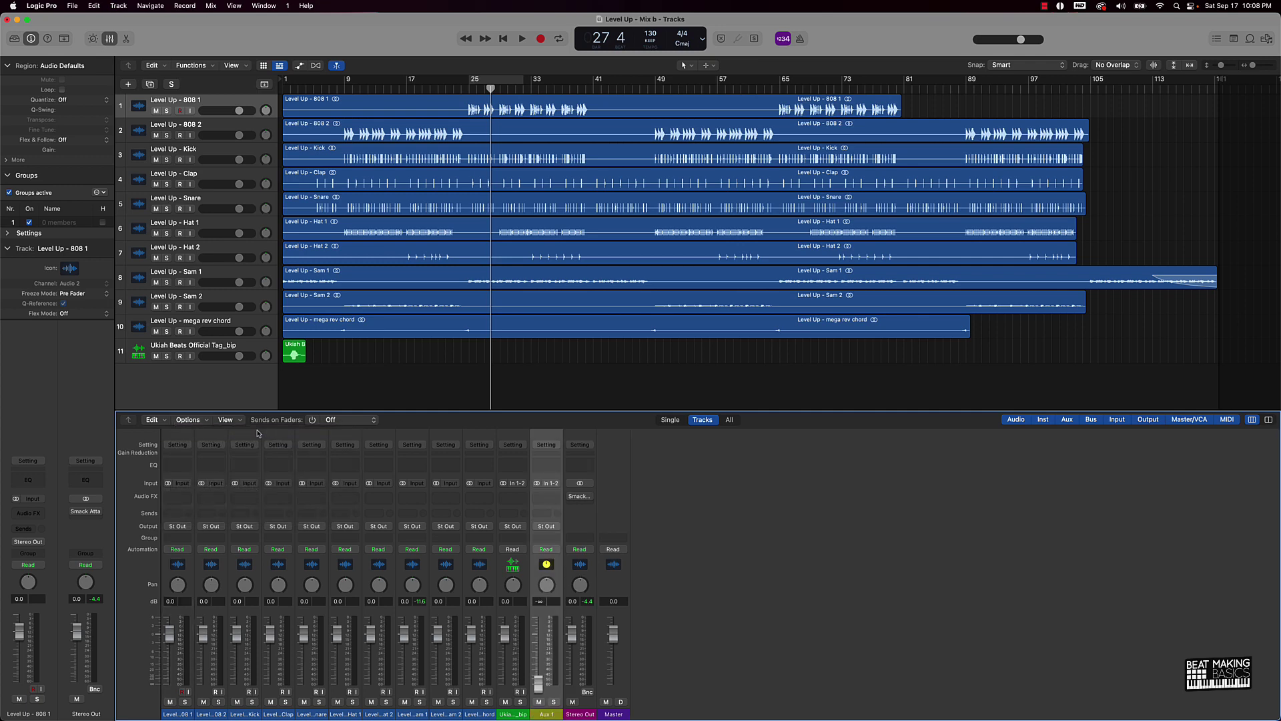
click(198, 420)
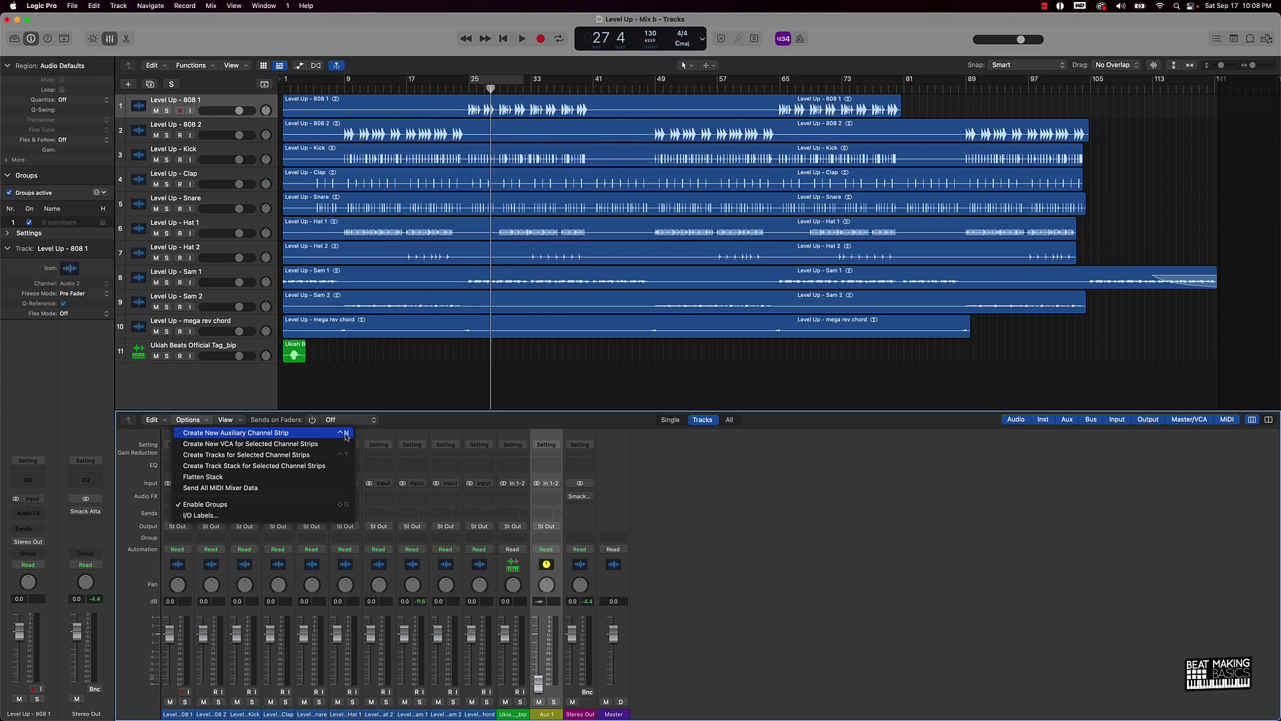
click(335, 386)
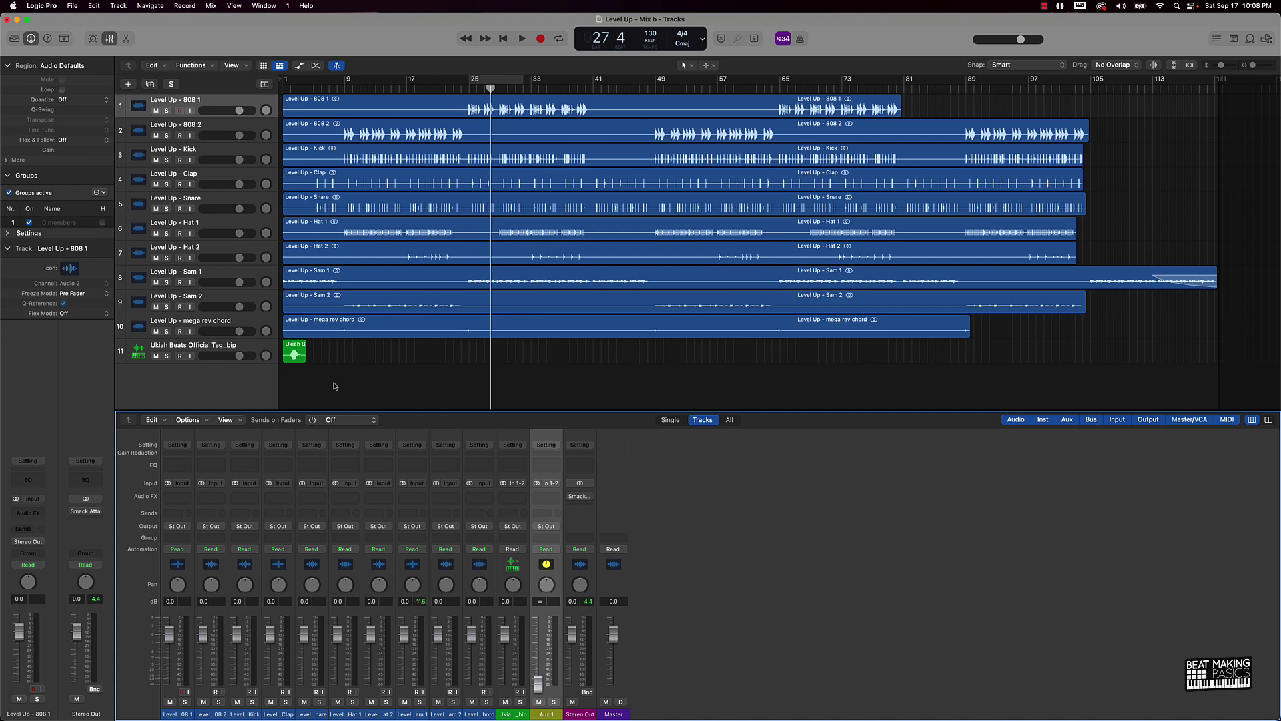
Create five more auxiliary channel strips, up to Aux 6.
key(ctrl+n)
key(ctrl+n)
key(ctrl+n)
key(ctrl+n)
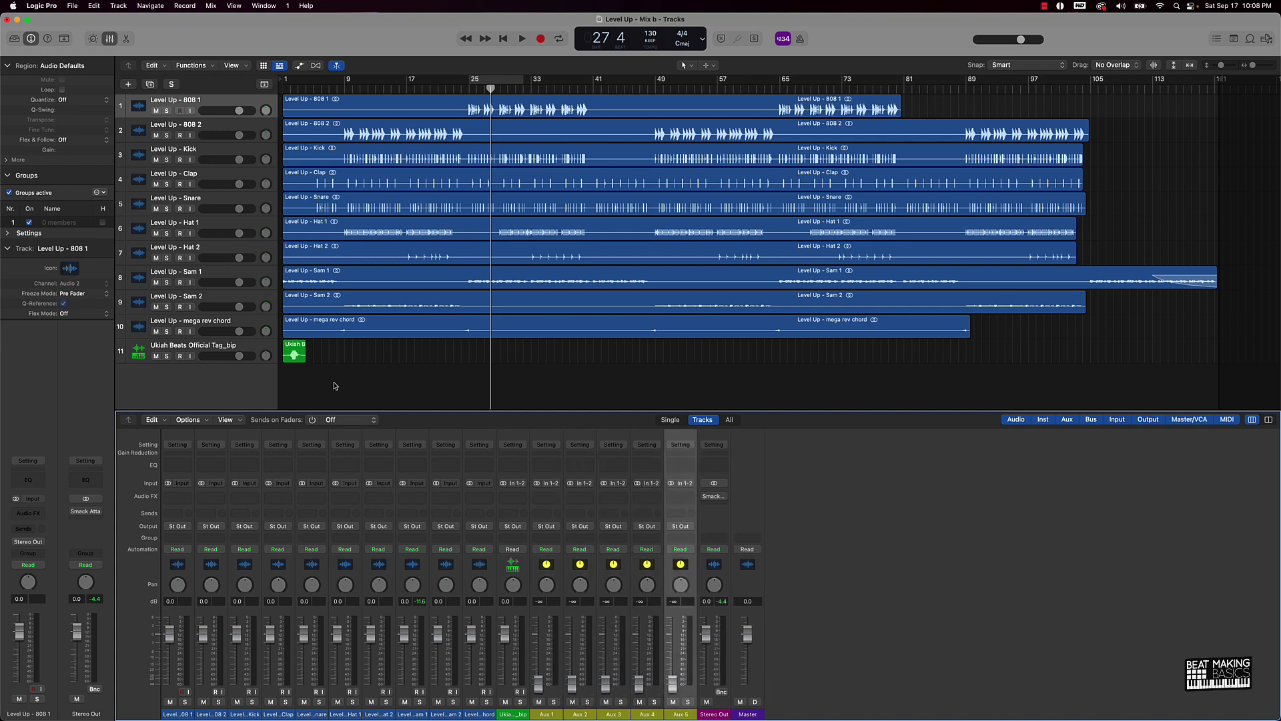
key(ctrl+n)
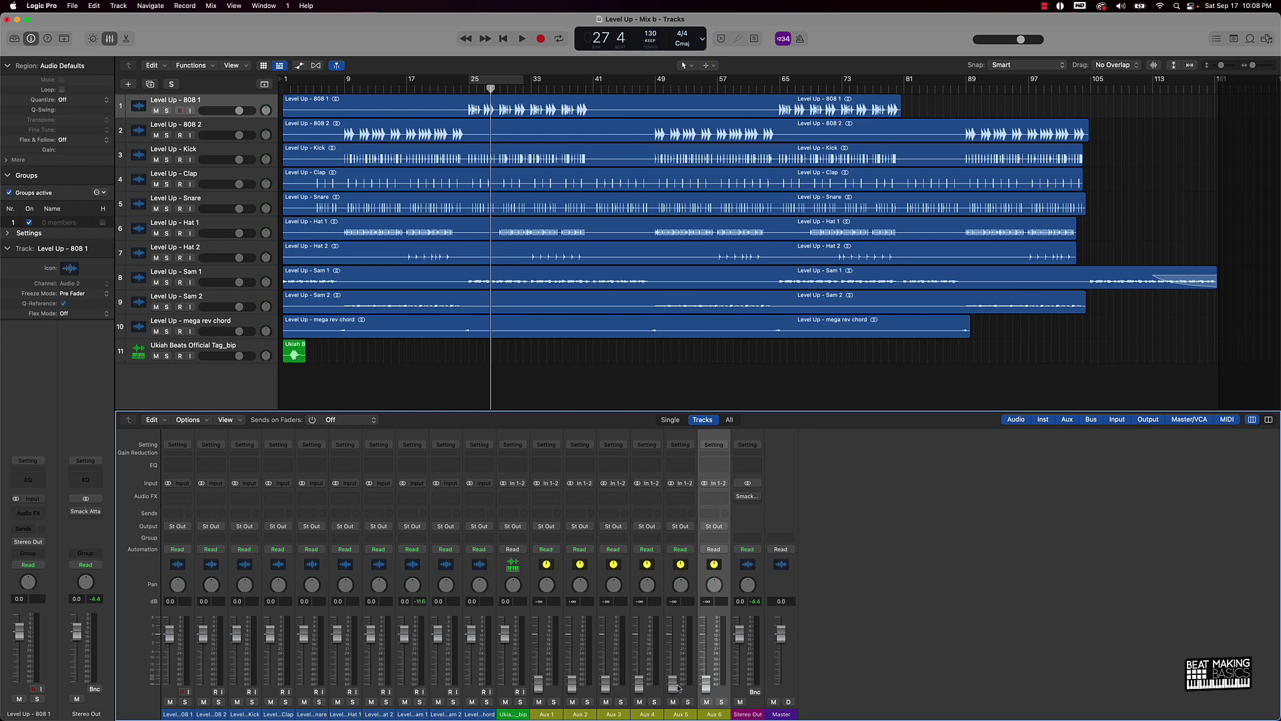
Delete the auxiliary strips Aux 2 to Aux 6 and raise the Aux 1 fader to its default level.
drag(721, 697, 581, 694)
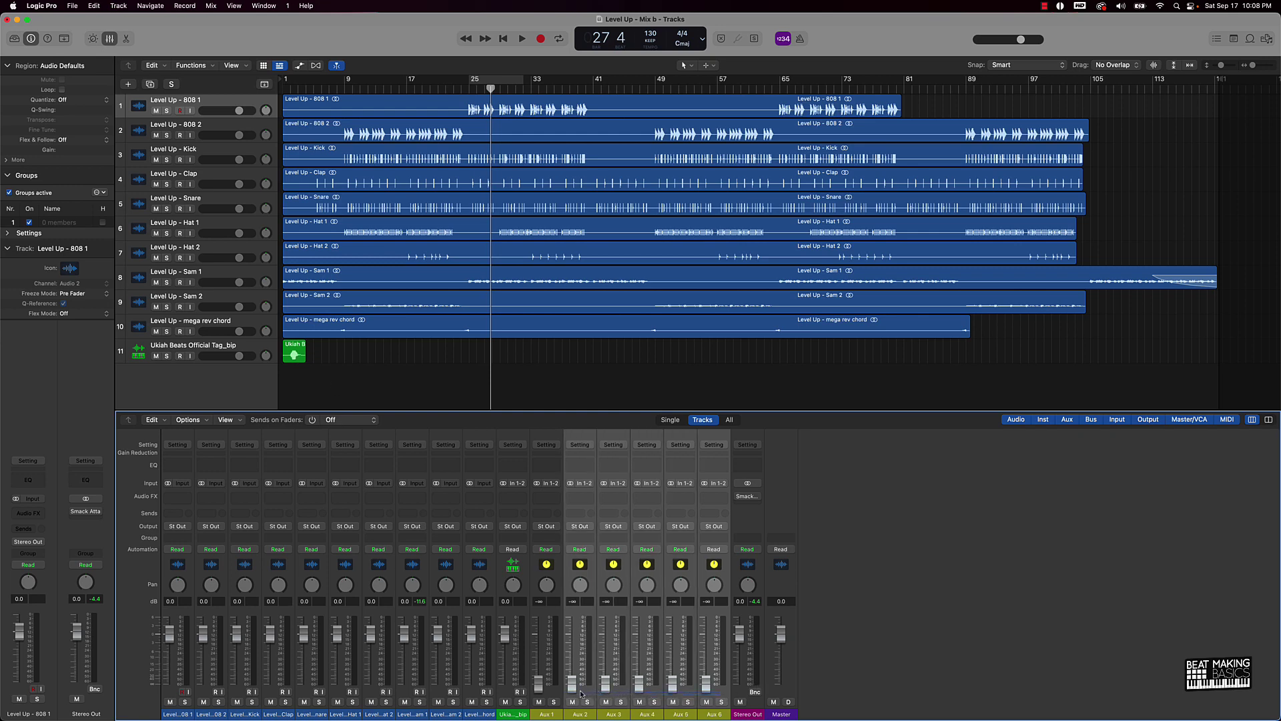
key(Delete)
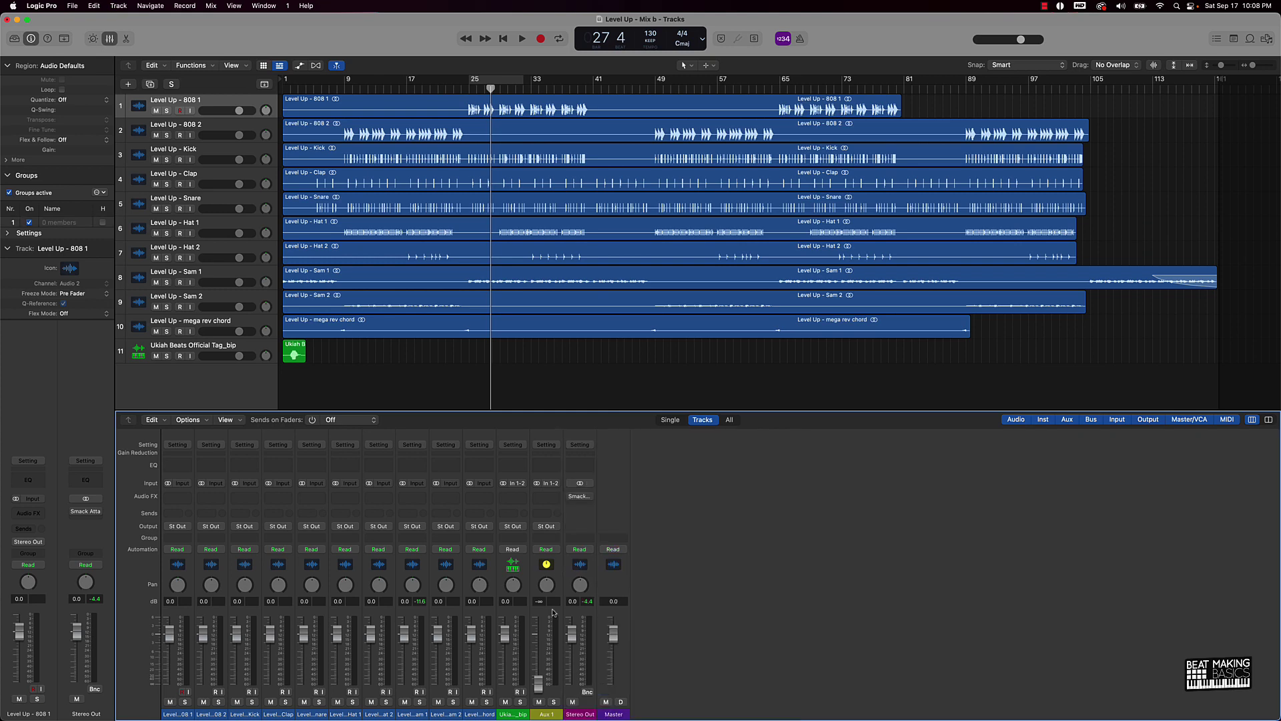
alt+click(539, 687)
mouse_move(539, 635)
mouse_down()
mouse_move(538, 671)
mouse_move(539, 619)
mouse_move(538, 680)
mouse_move(539, 617)
mouse_move(539, 640)
mouse_move(539, 630)
mouse_up()
Select the 808 1 and 808 2 channels, solo both and play them back.
click(171, 694)
shift+click(205, 694)
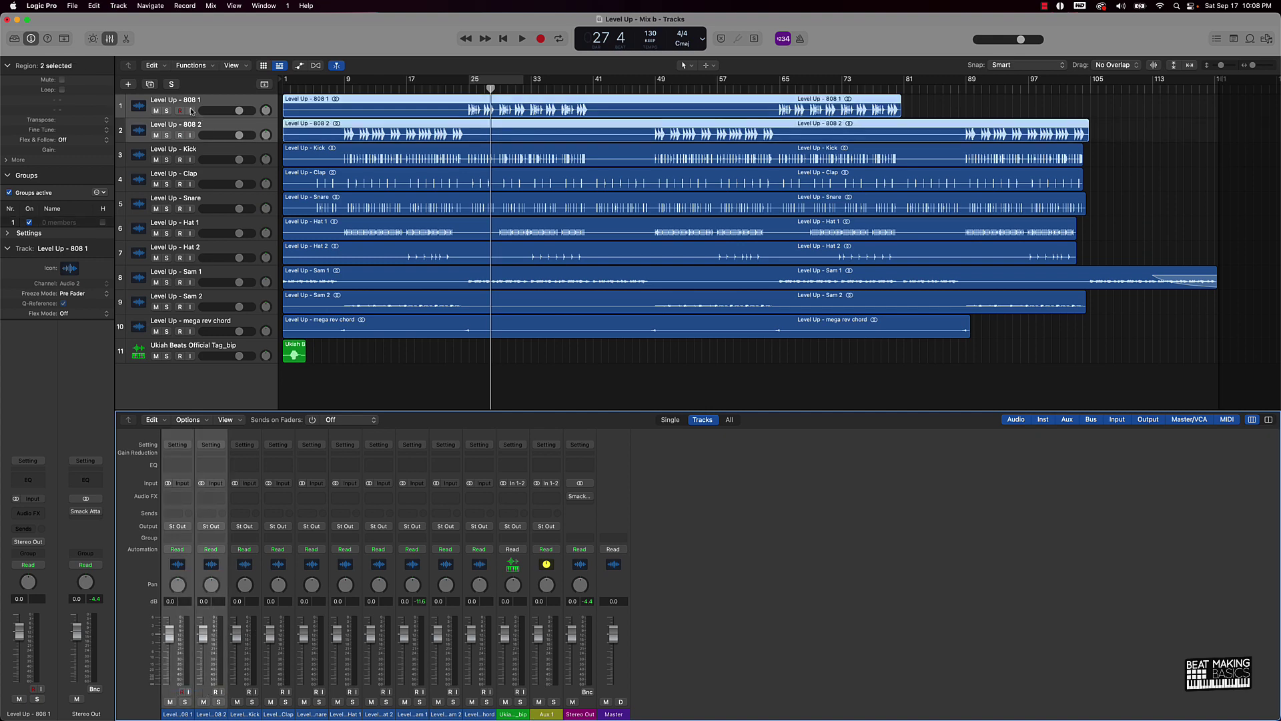
click(167, 110)
key(space)
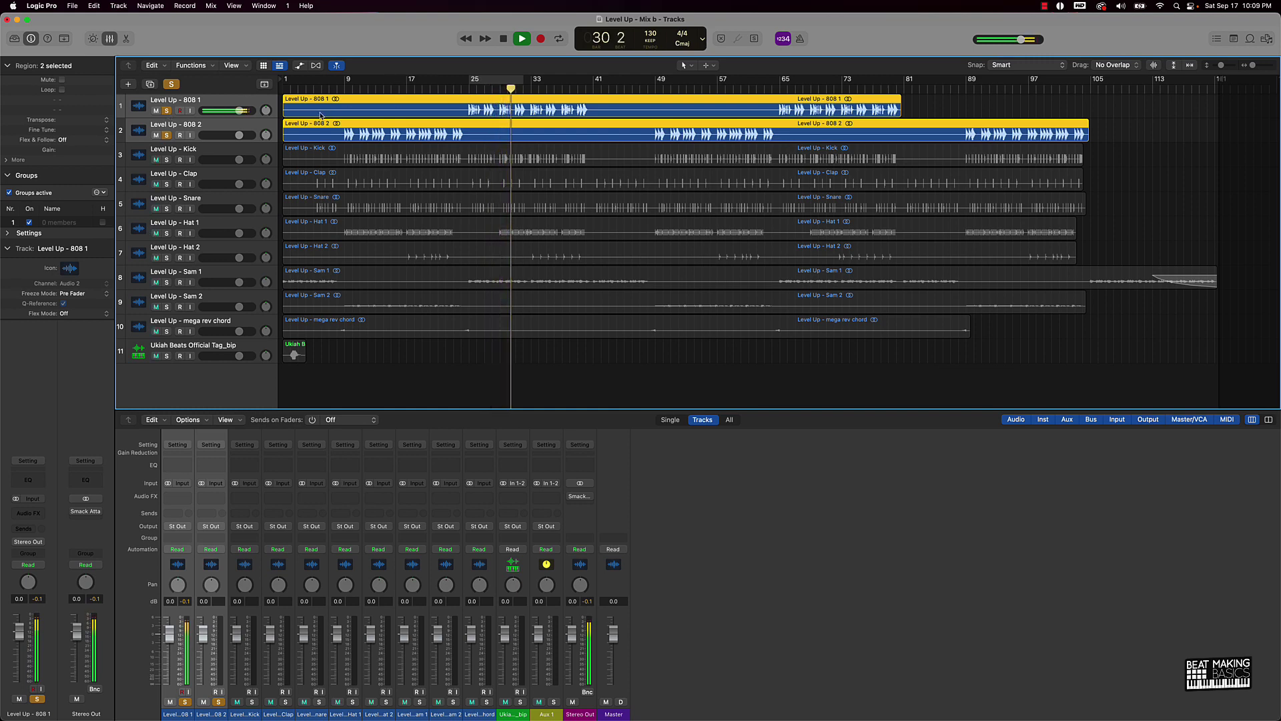
Stop playback, enable cycle mode and move the cycle range earlier to about bars 22 to 29.
key(space)
click(489, 81)
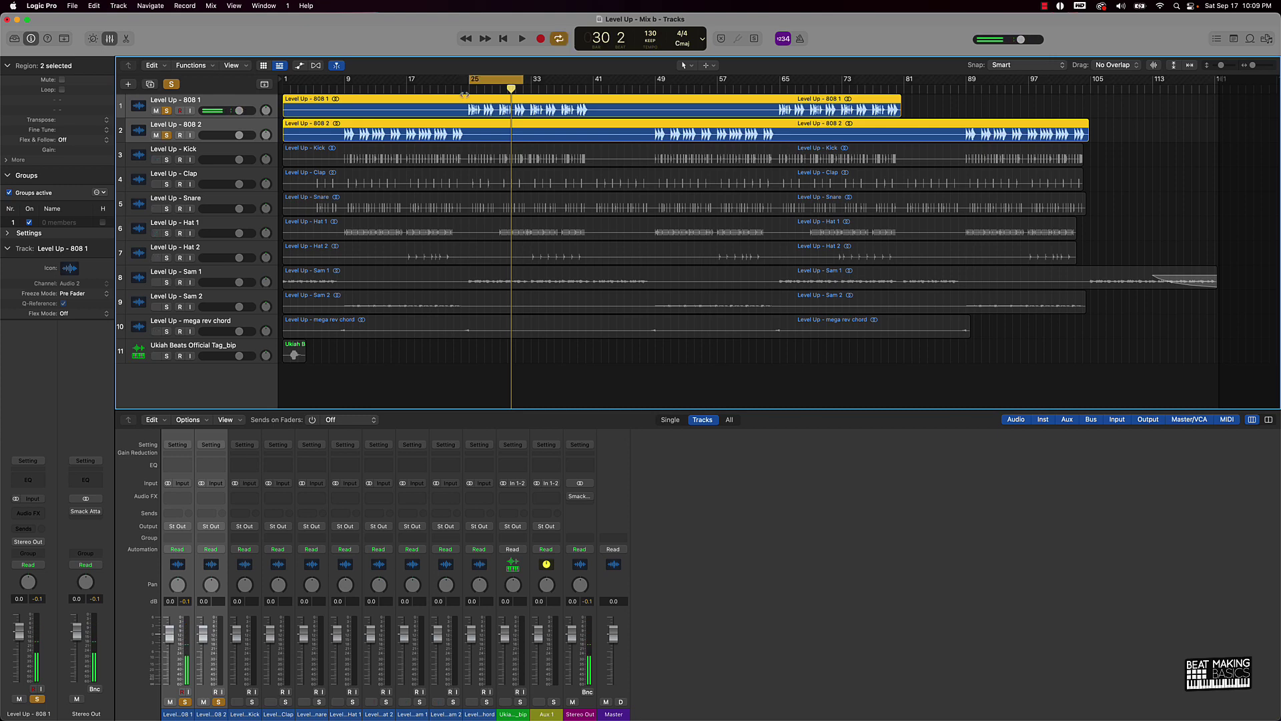
drag(491, 81, 467, 80)
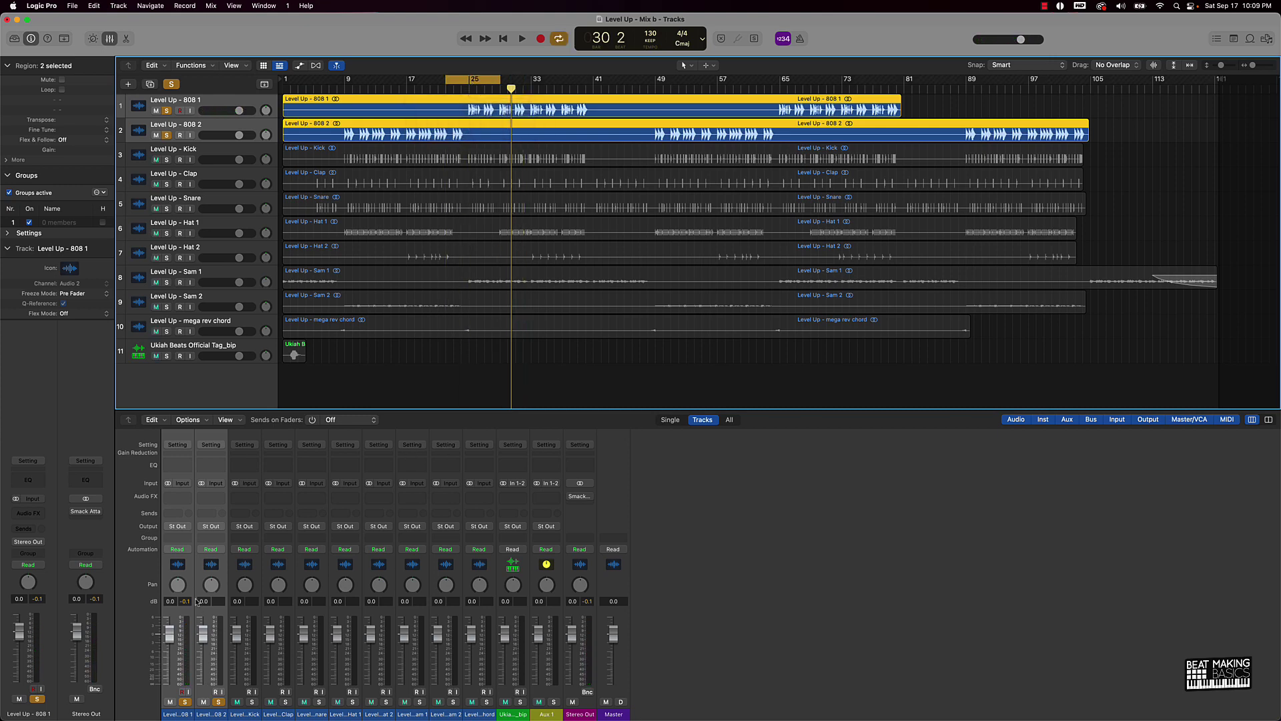
Assign the 808 1, 808 2 and Aux 1 channel strips to Group 1.
click(176, 539)
click(185, 575)
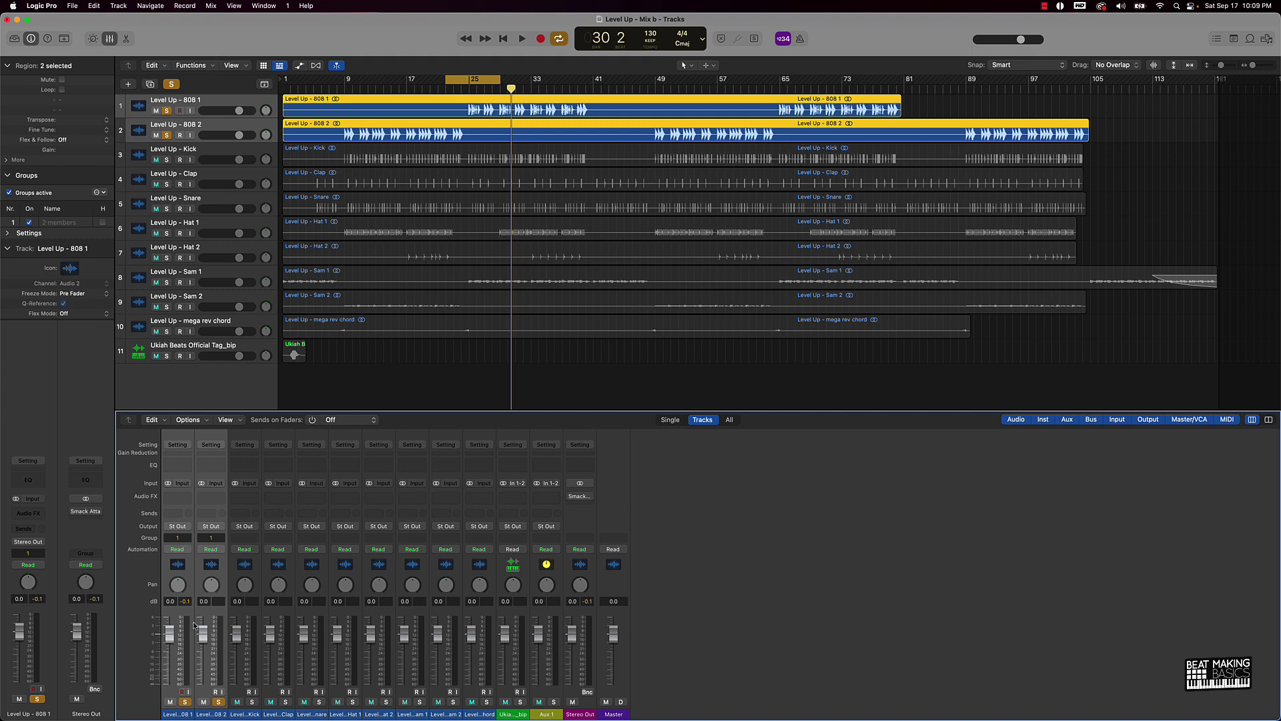
click(547, 538)
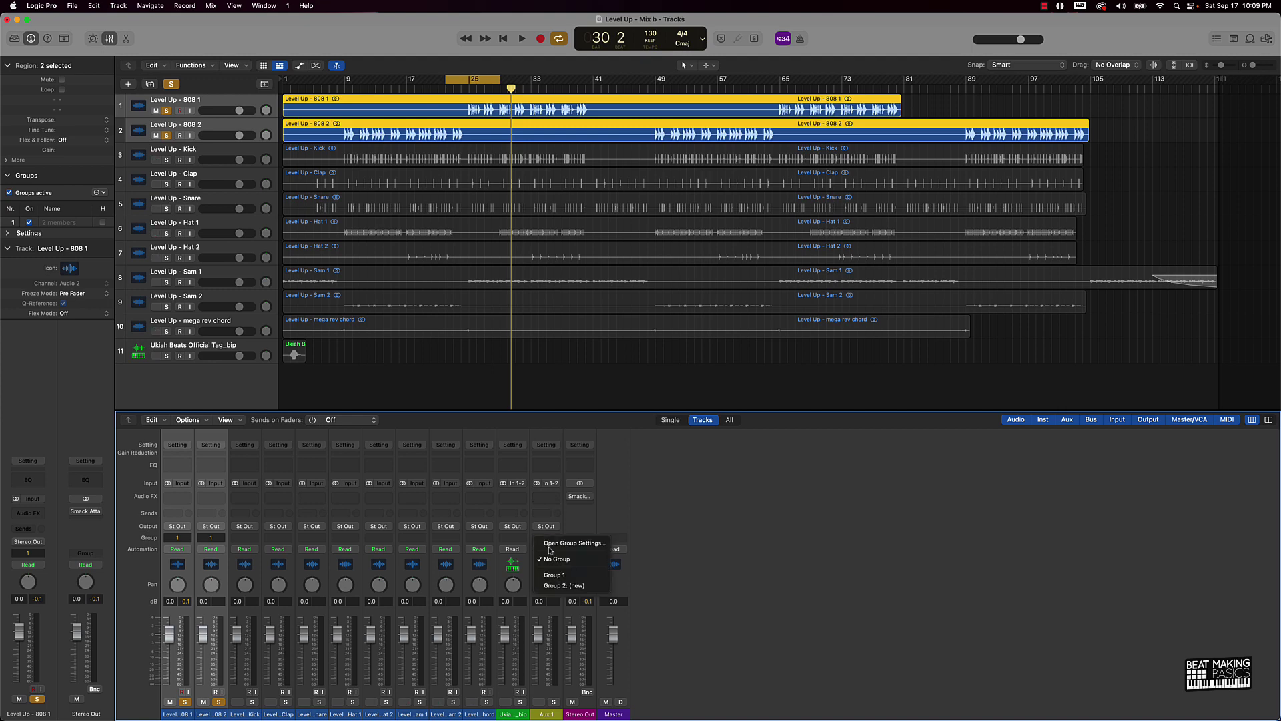
click(559, 576)
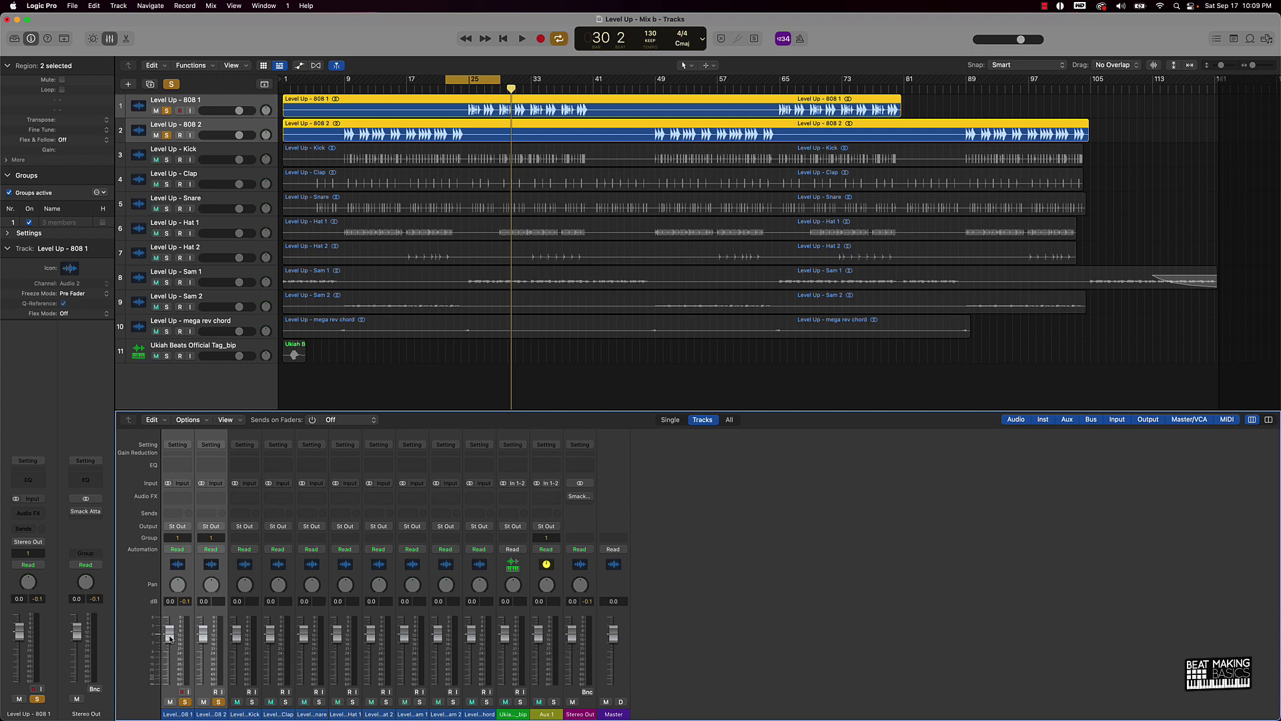
Lower the grouped 808 faders together, then reset them to their default level.
mouse_move(171, 638)
mouse_down()
mouse_move(170, 667)
mouse_move(170, 626)
mouse_move(170, 679)
mouse_move(171, 615)
mouse_move(170, 657)
mouse_up()
drag(20, 630, 19, 632)
alt+click(19, 632)
Adjust the pan and fader of Aux 1, then delete that auxiliary channel strip.
mouse_move(547, 584)
mouse_down()
mouse_move(547, 565)
mouse_move(547, 597)
mouse_move(547, 575)
mouse_up()
drag(541, 647, 542, 690)
click(544, 691)
key(Delete)
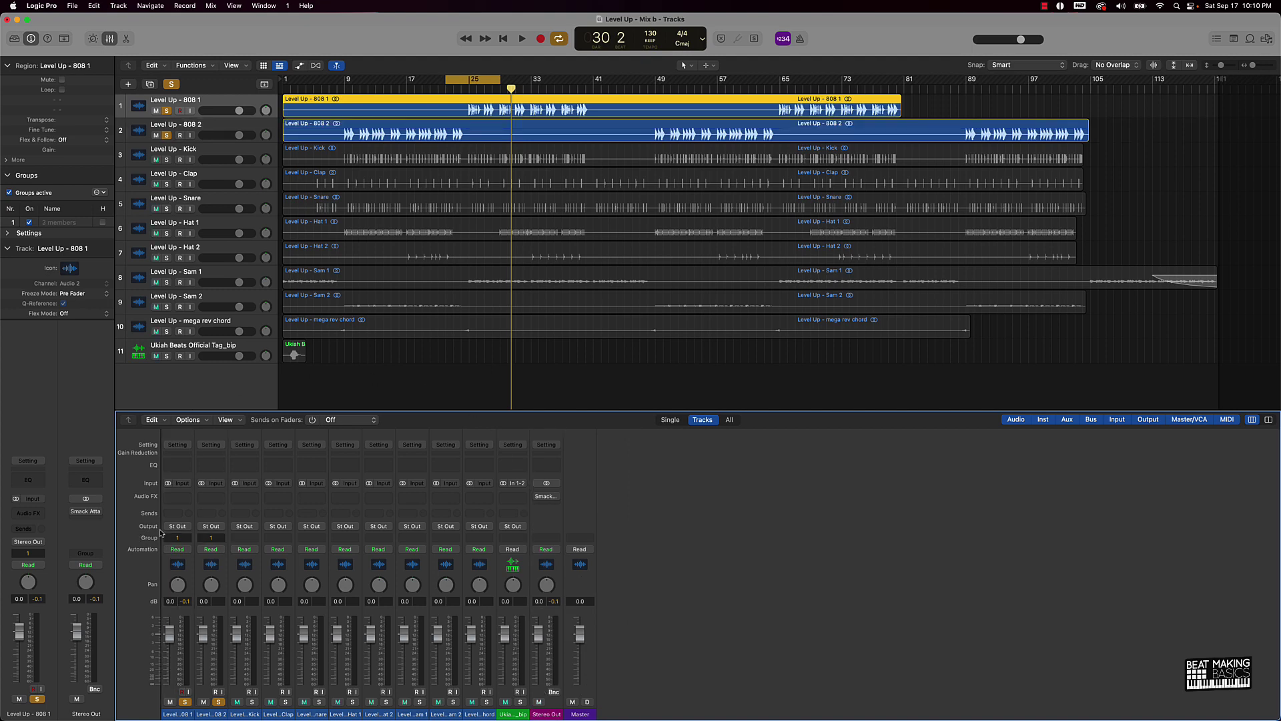
Remove the 808 1 and 808 2 channels from Group 1 and turn off their solo.
click(181, 537)
click(192, 527)
click(213, 537)
click(224, 521)
click(218, 702)
click(185, 702)
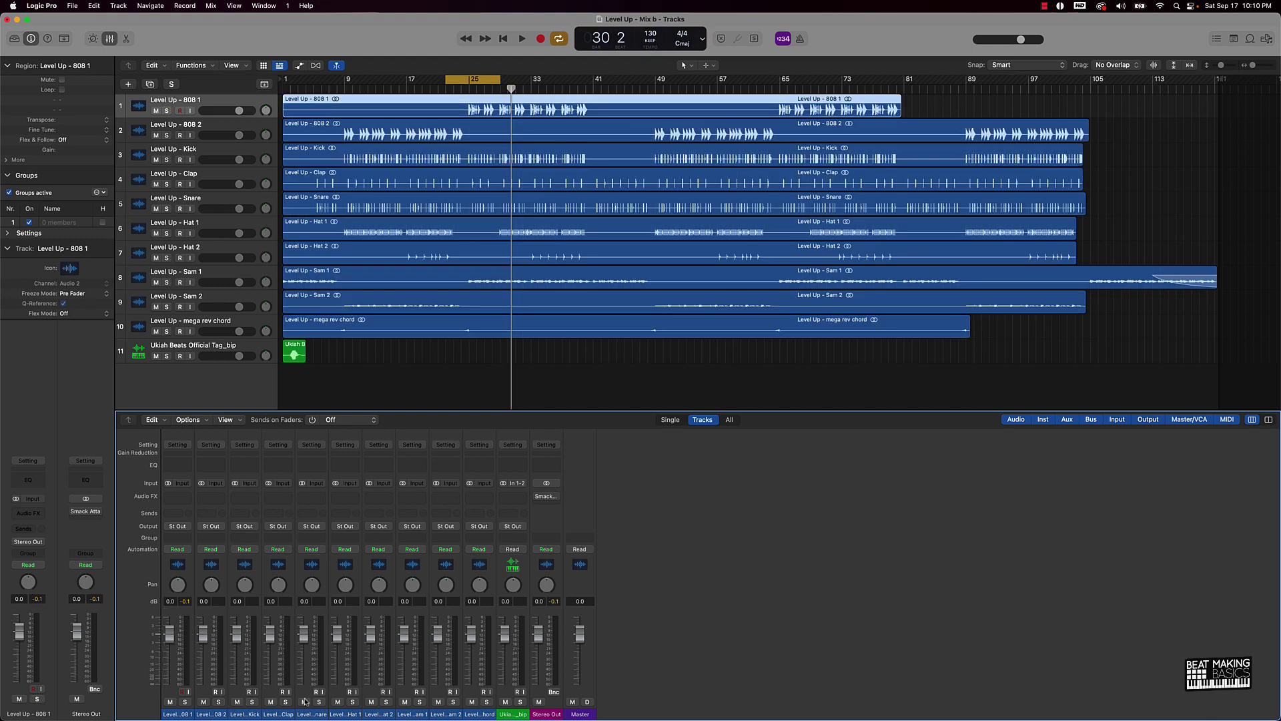
Select the Sam 1 and Sam 2 channels and route their output to Bus 1.
click(216, 274)
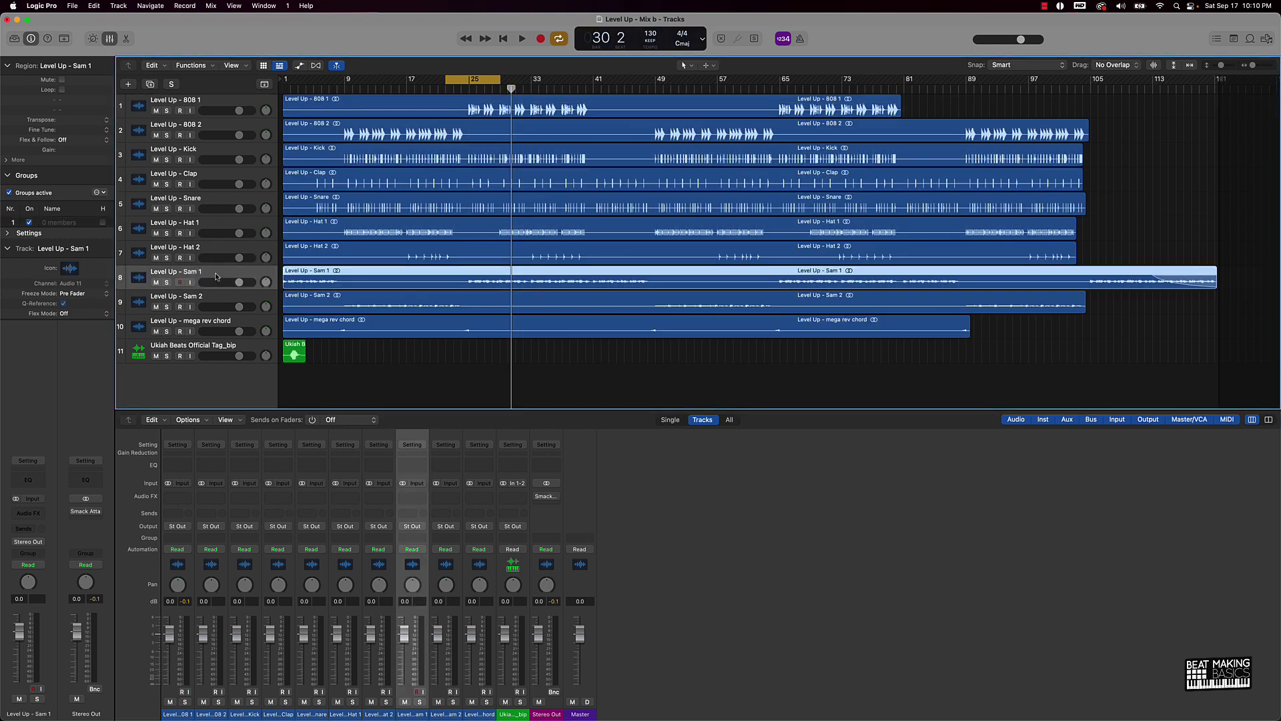
shift+click(439, 697)
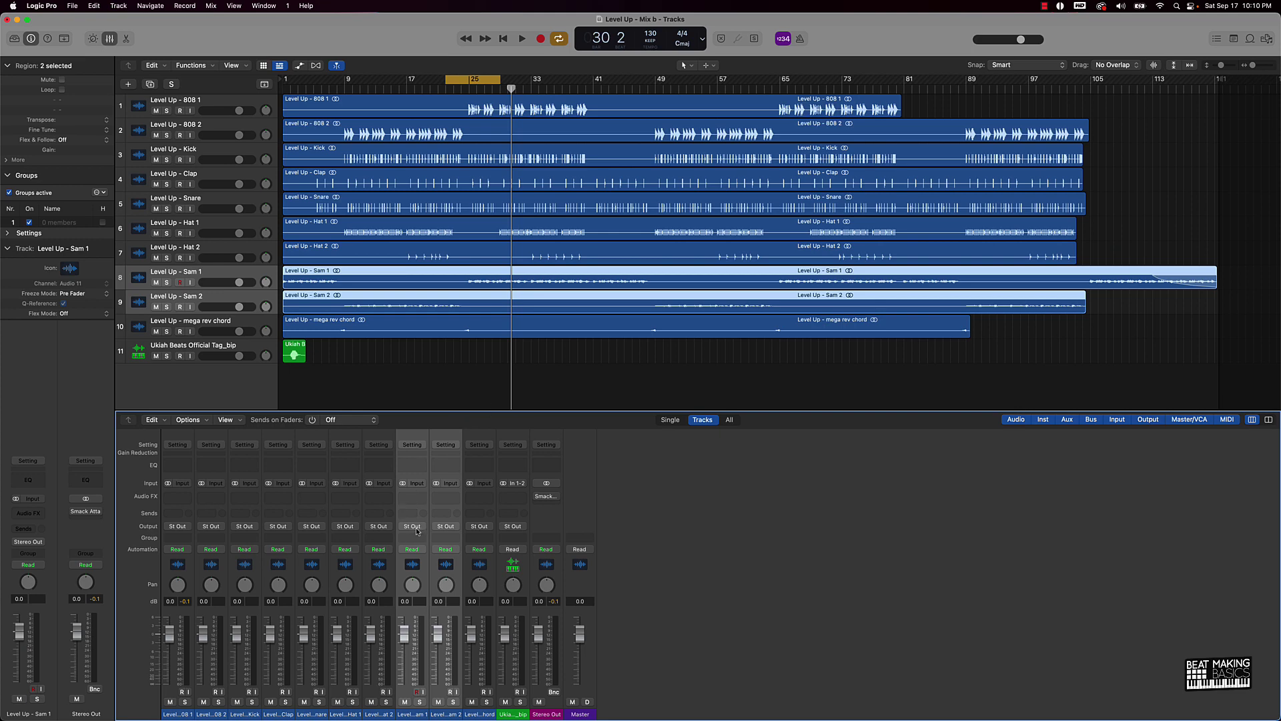
click(188, 419)
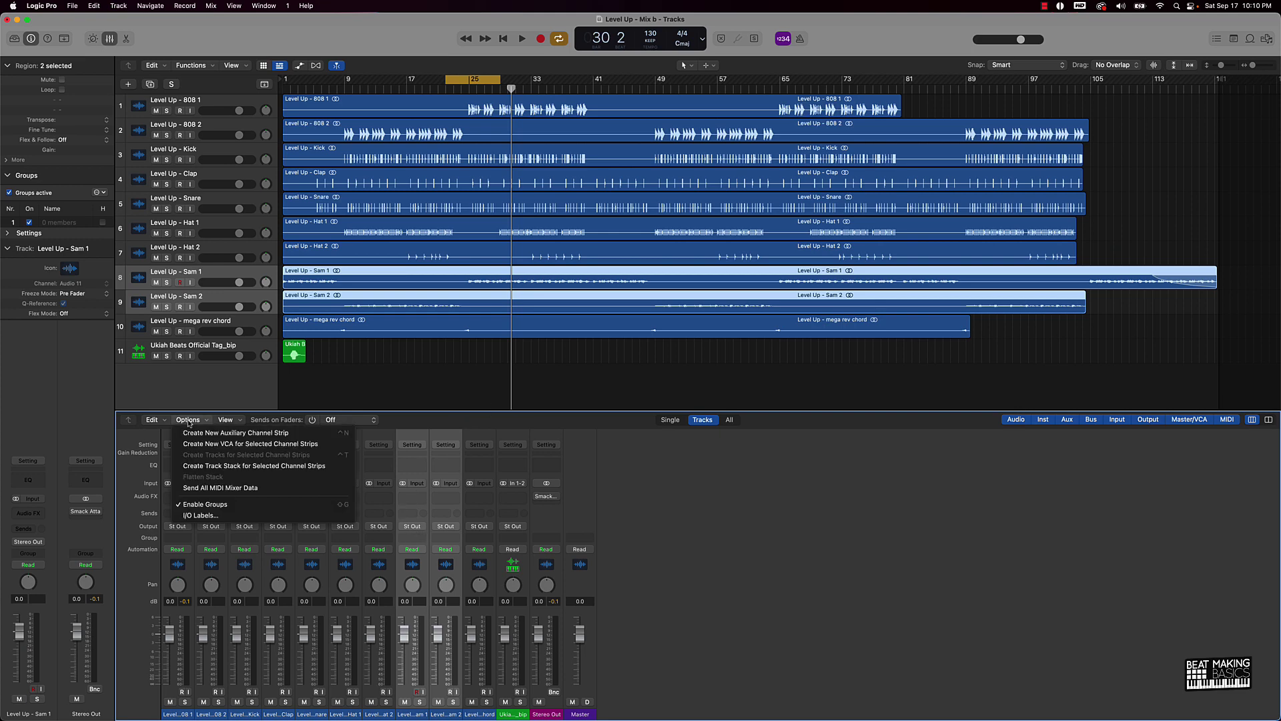
click(203, 397)
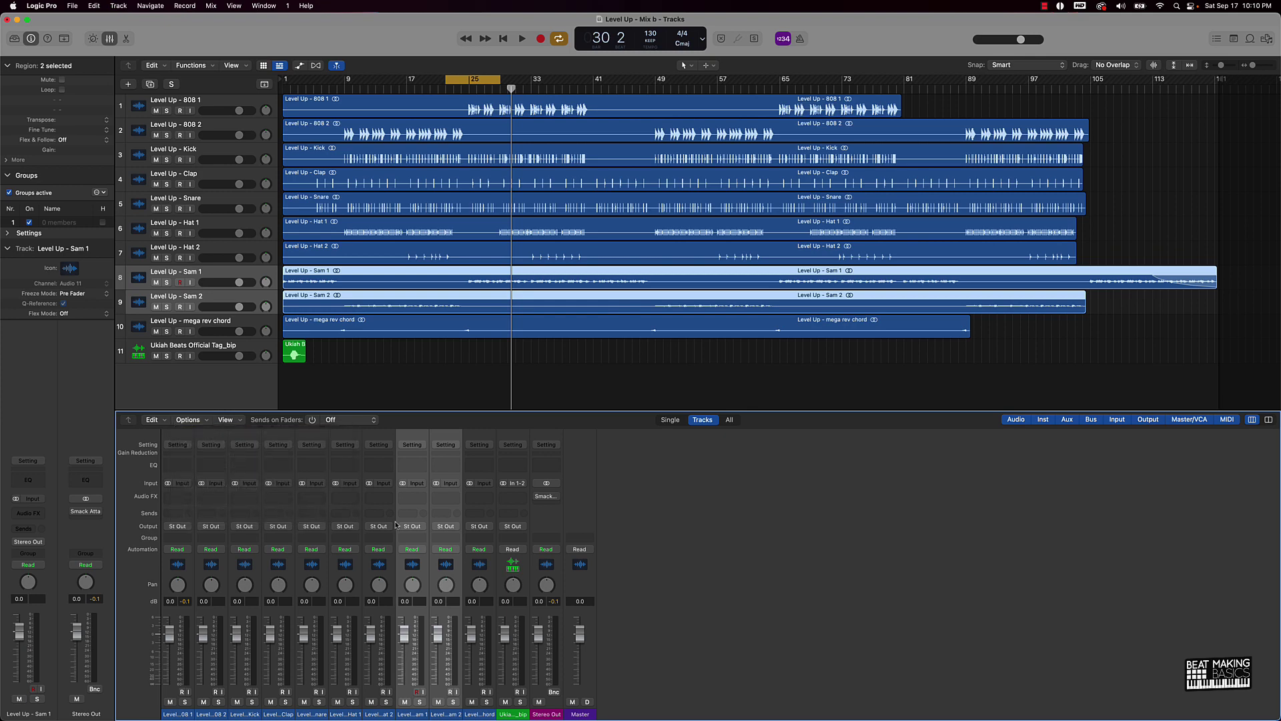
click(424, 529)
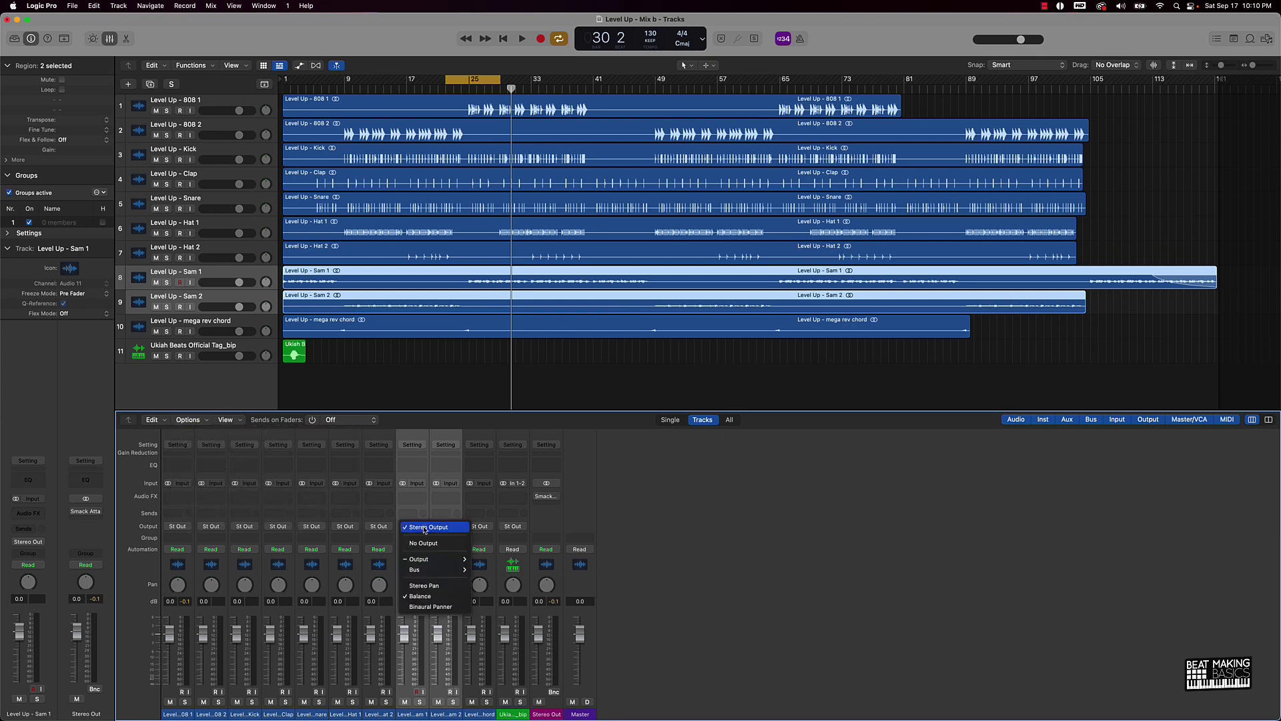
mouse_move(435, 571)
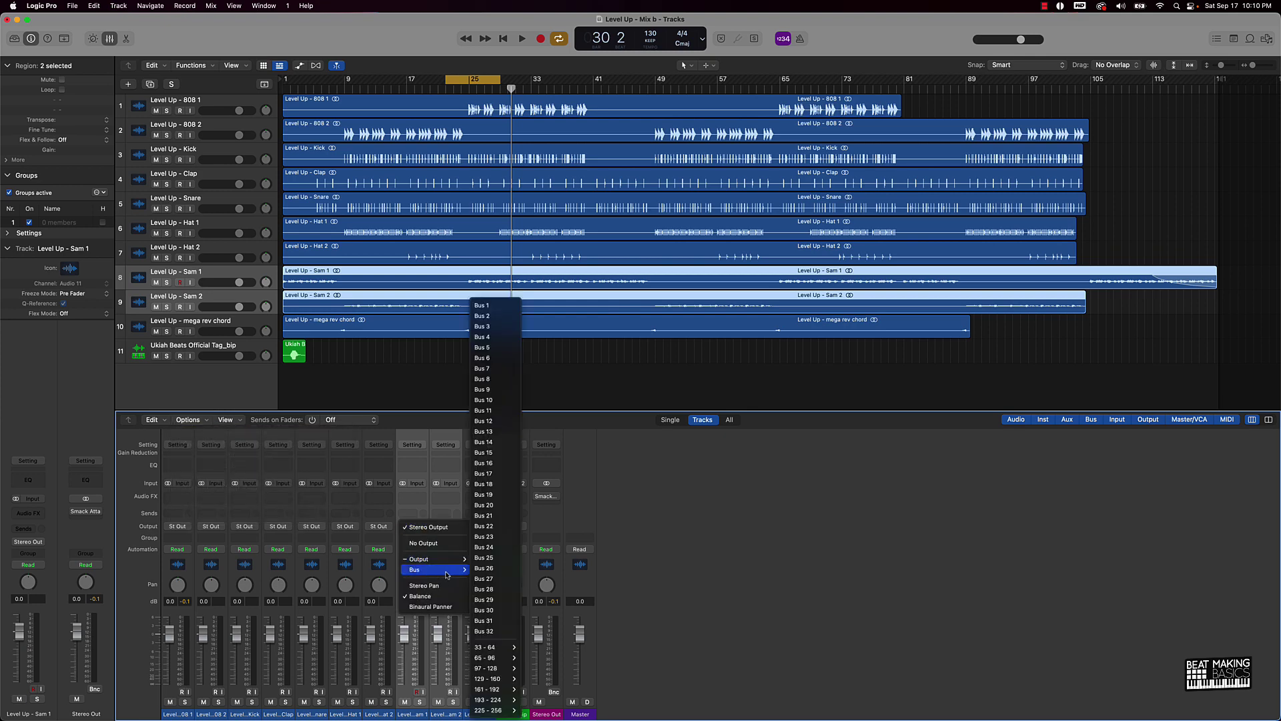
click(490, 306)
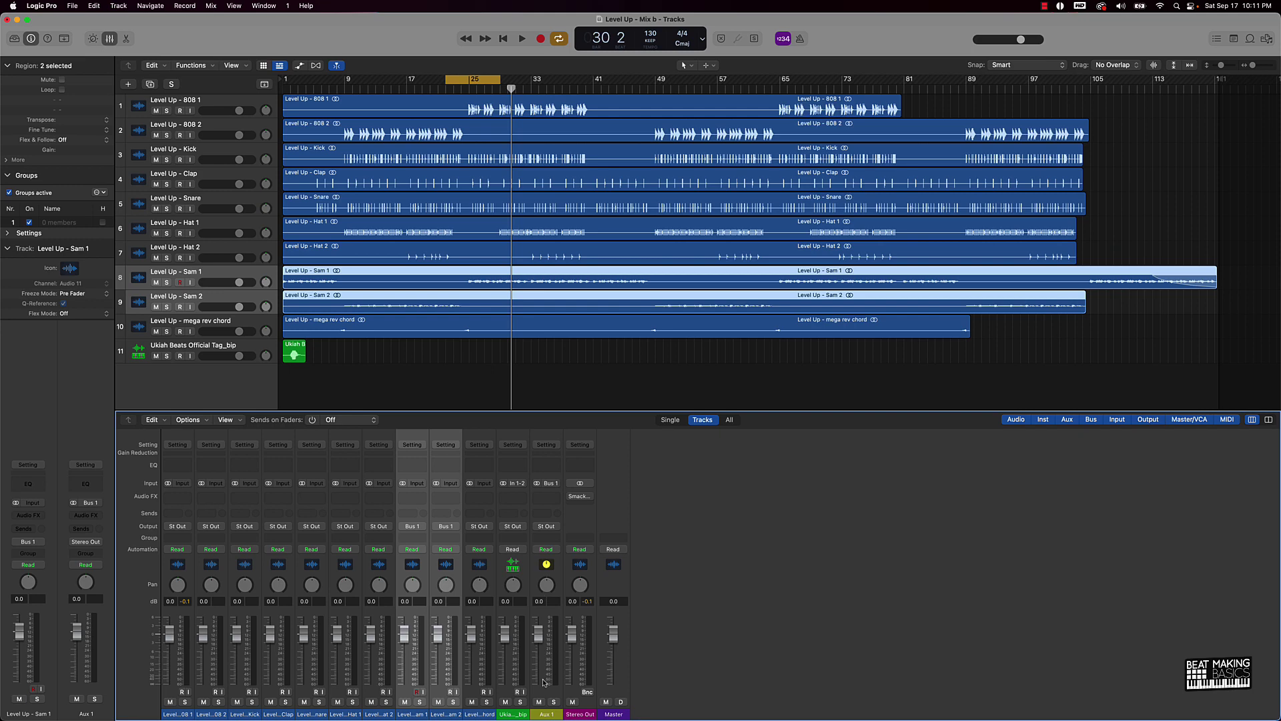
Rename the auxiliary channel fed by Bus 1 as Melody.
click(546, 713)
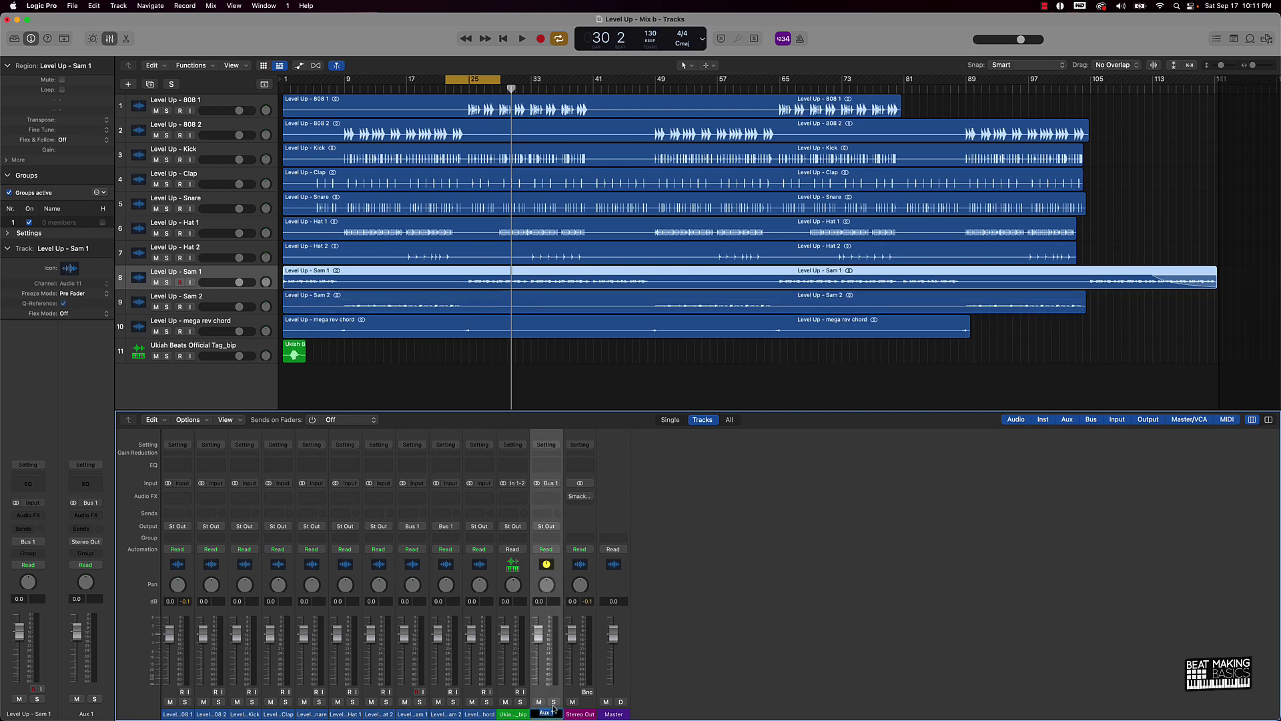
text(Melody)
key(Return)
Solo the Sam 1 and Sam 2 tracks together with the Melody auxiliary channel.
click(167, 282)
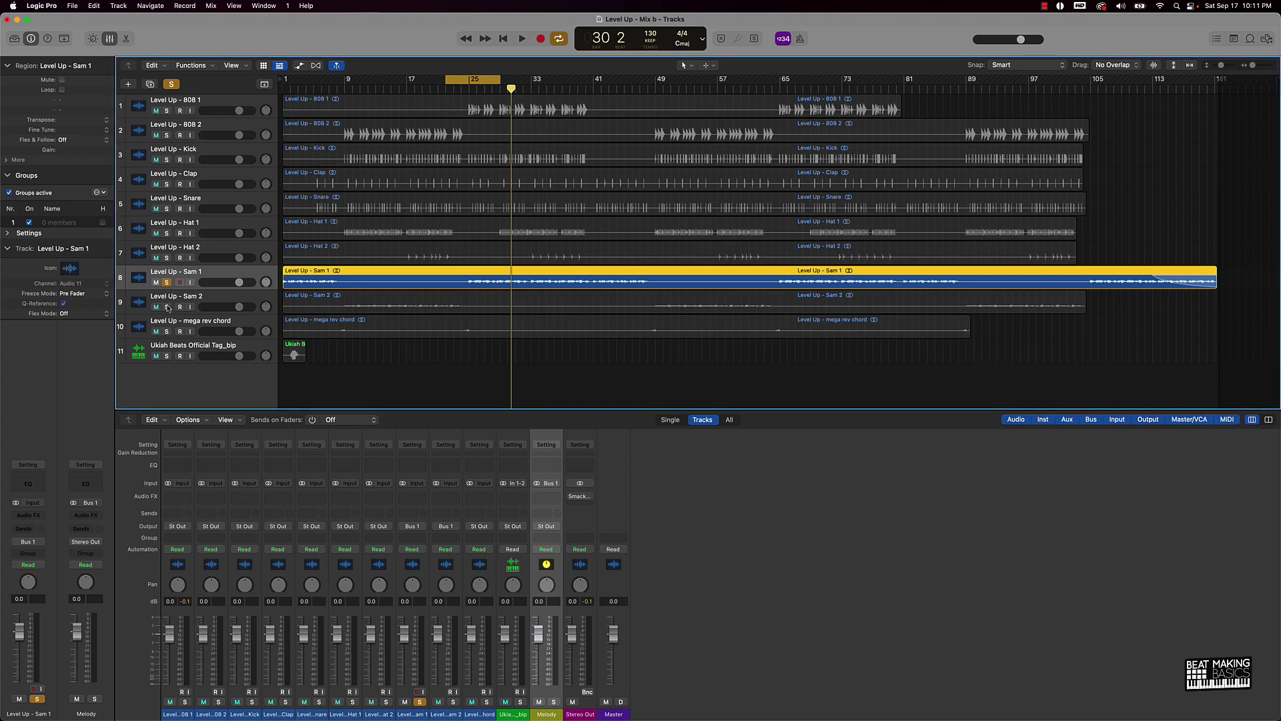
click(167, 307)
click(554, 702)
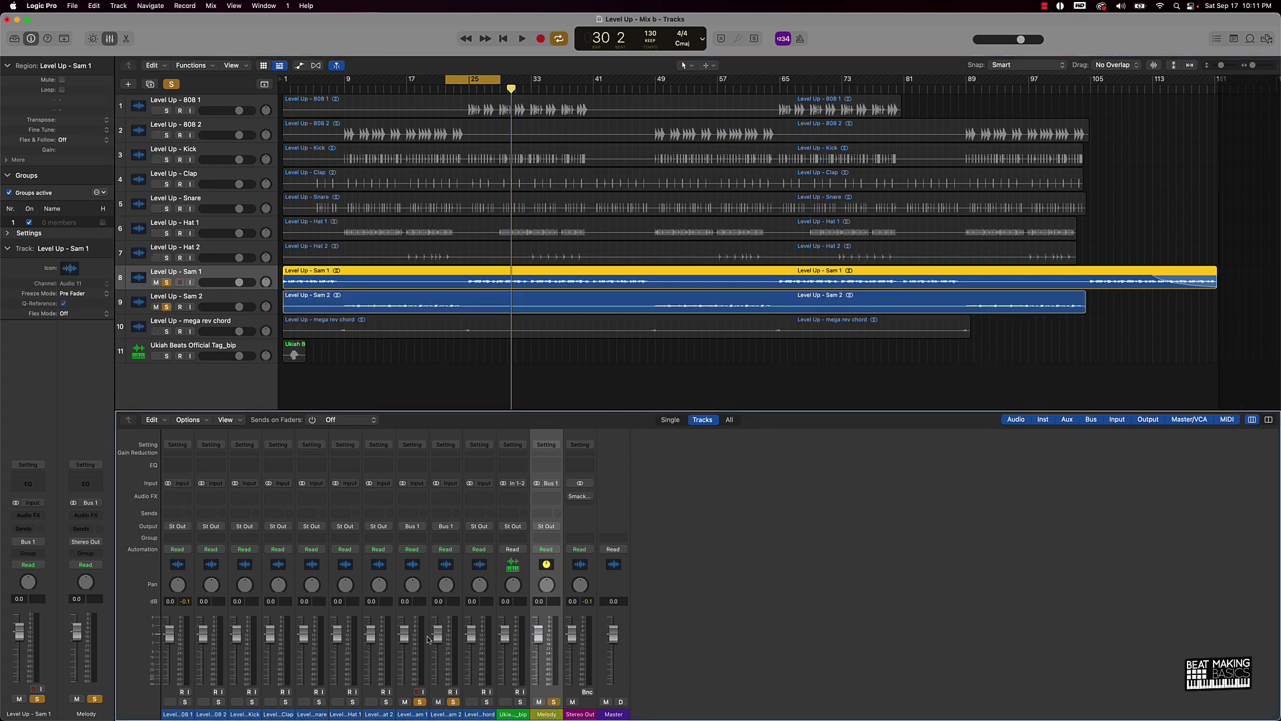
Play the cycle region while adjusting the Melody channel's volume fader, ending at -2.8 dB.
drag(538, 634, 538, 661)
key(space)
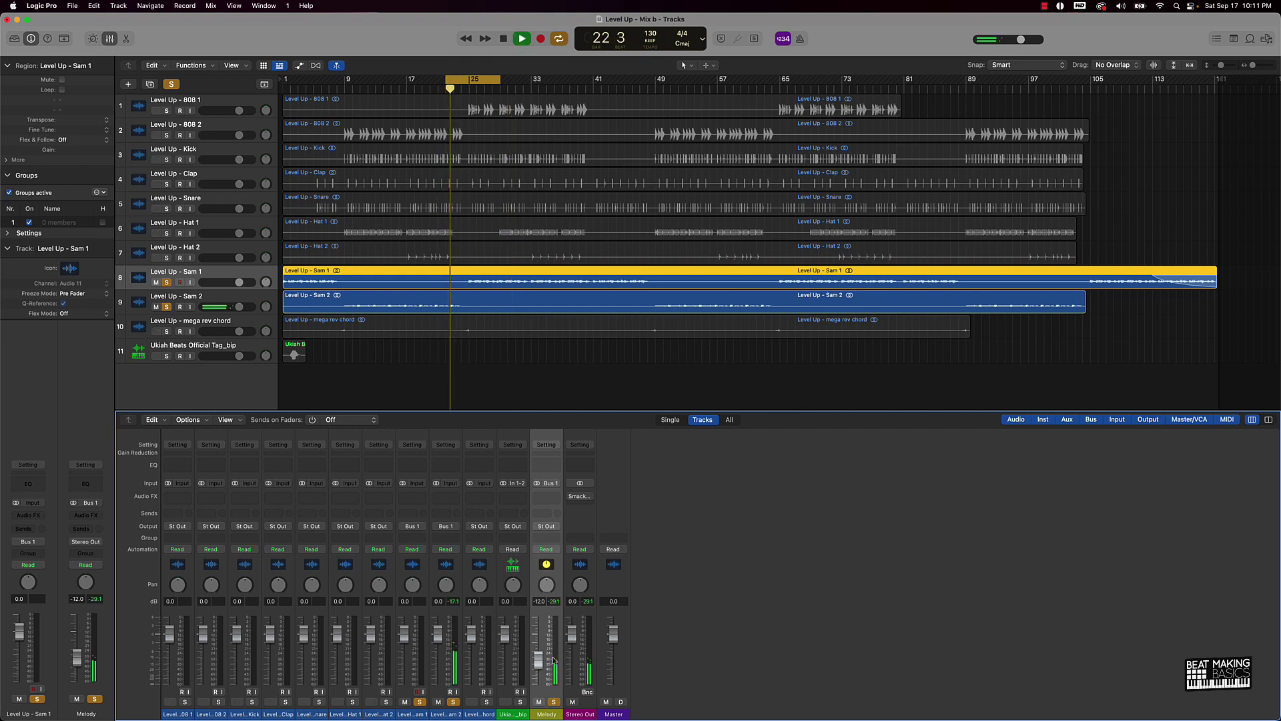
drag(540, 670, 534, 641)
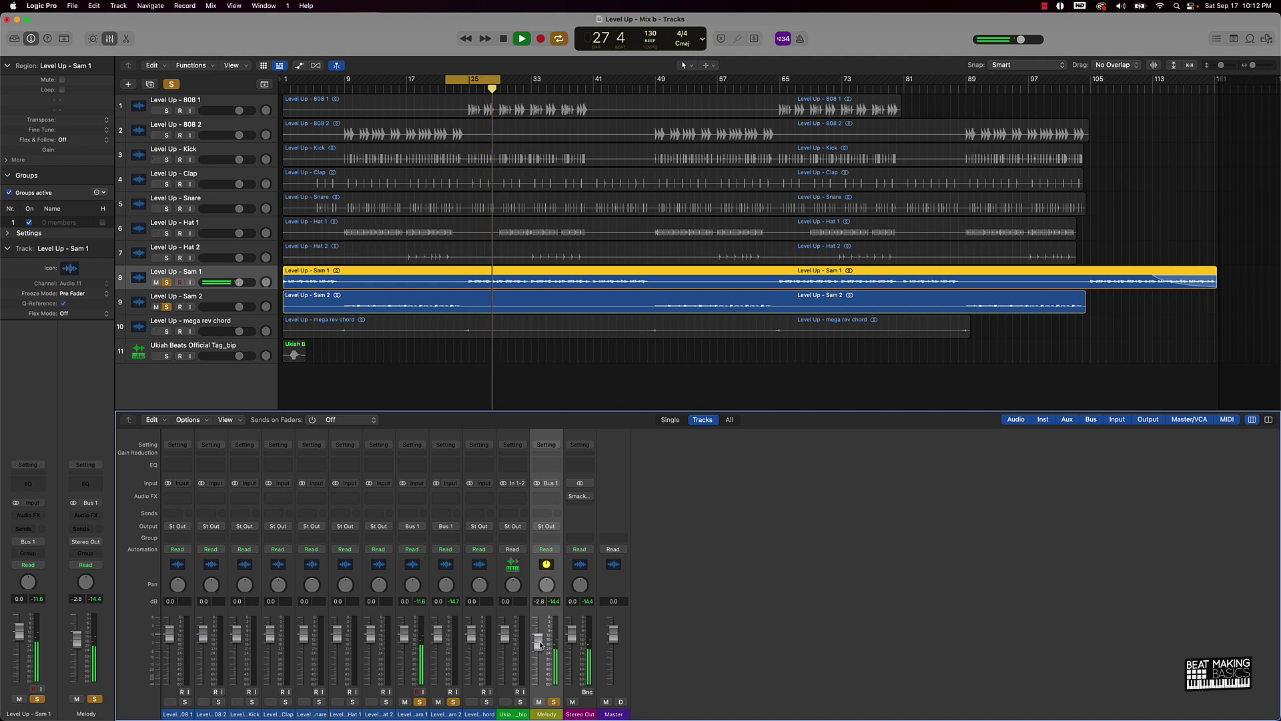
key(space)
scroll(444, 396, down, 1)
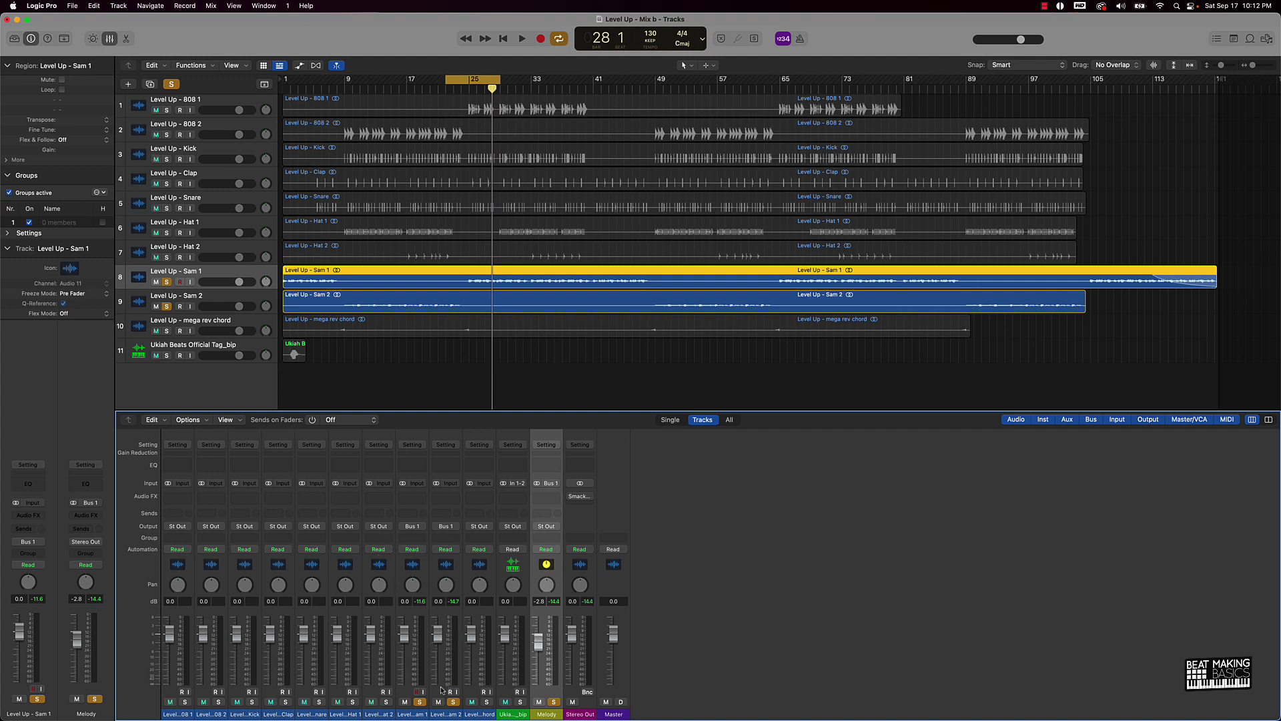
Insert the stereo Smack Attack (s) plug-in on the Melody auxiliary channel.
drag(446, 686, 406, 685)
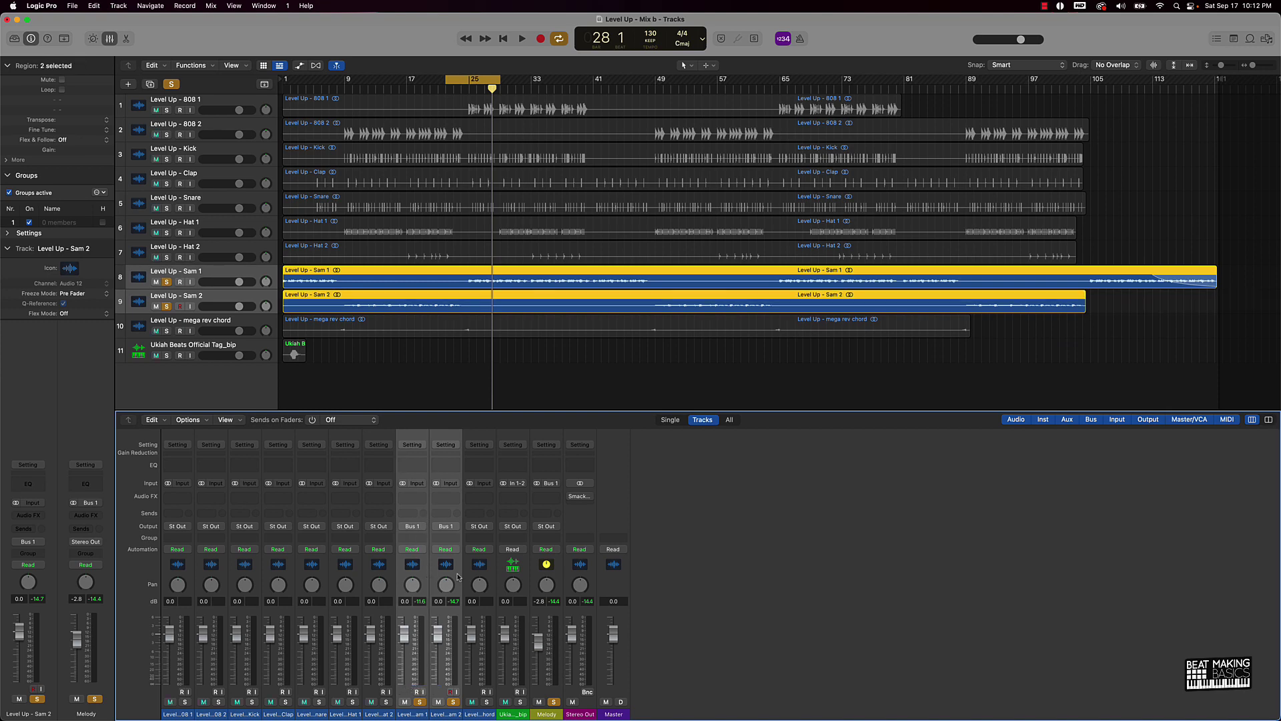
click(546, 497)
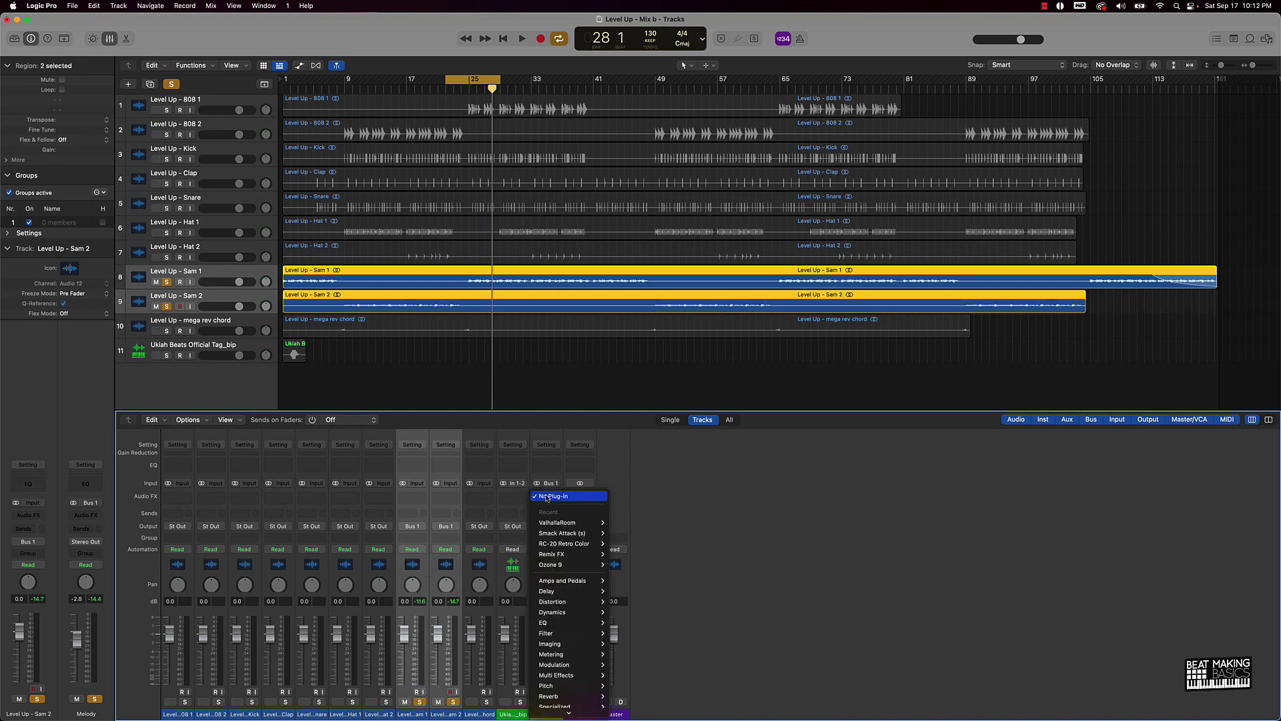
mouse_move(566, 536)
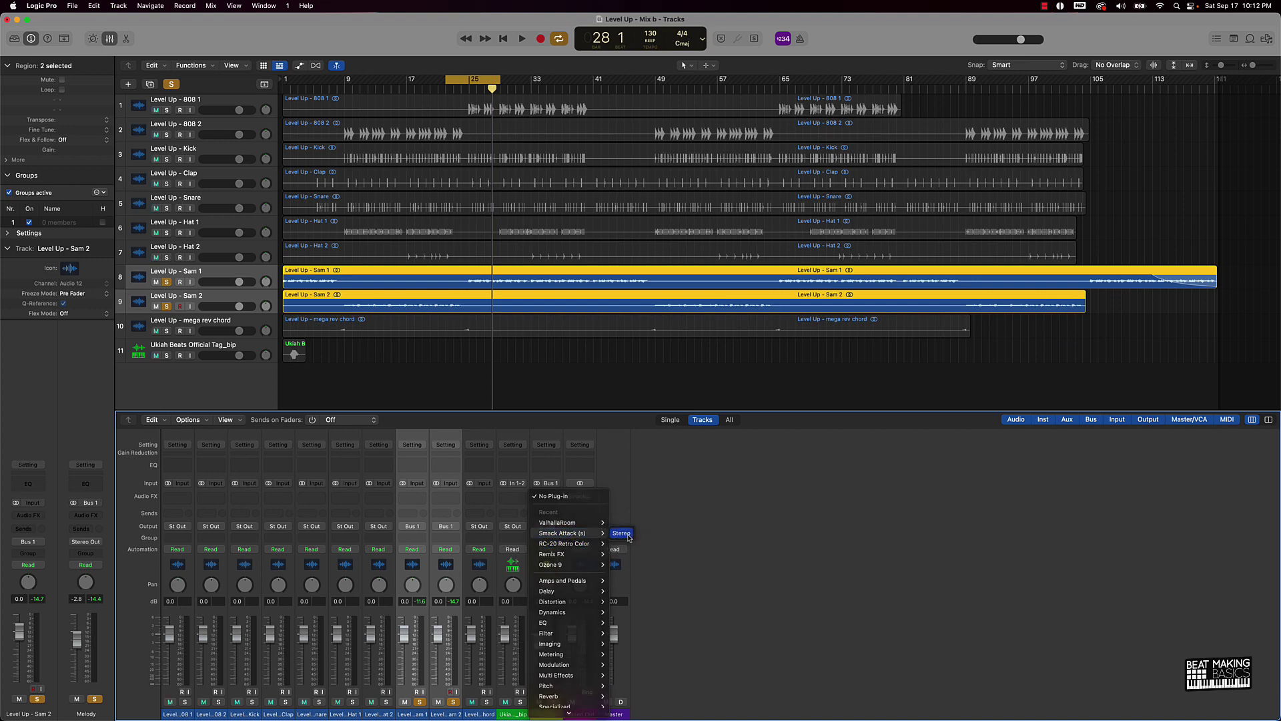
click(621, 532)
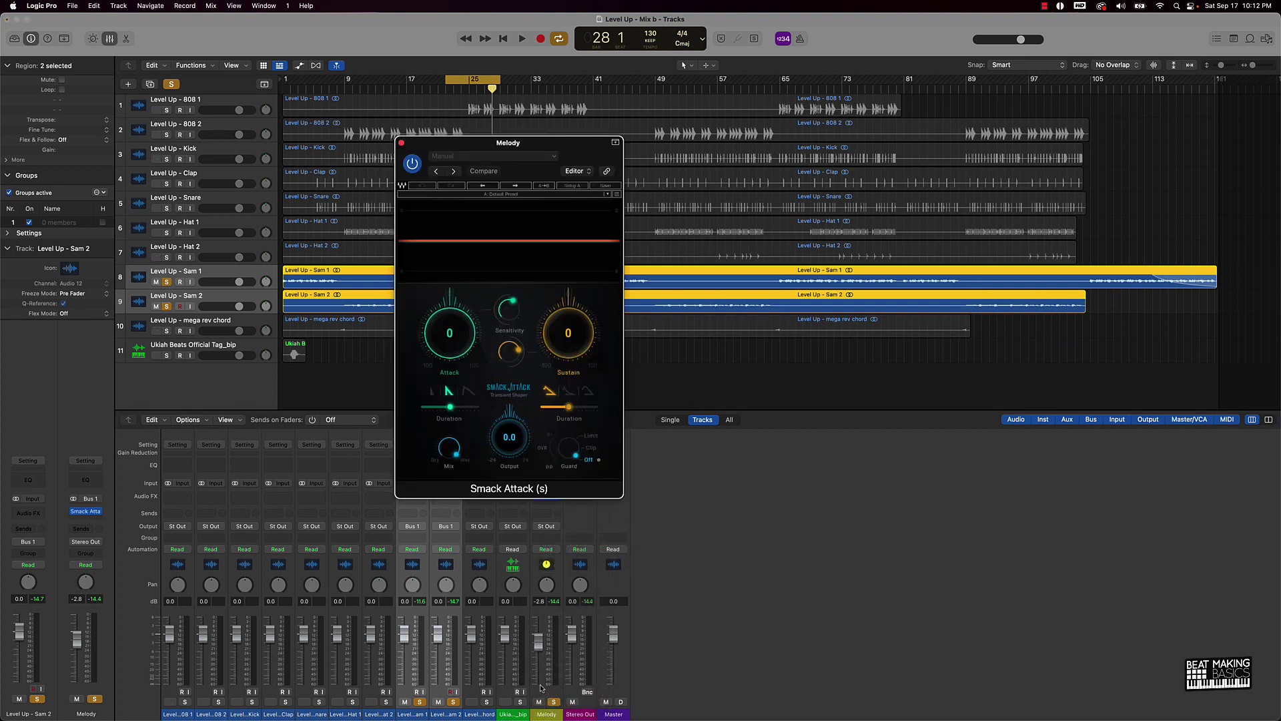
Set Smack Attack's Attack to 46, Sustain to -9 and Output to 6.9, and audition the Melody bus.
drag(571, 145, 808, 121)
drag(688, 310, 687, 297)
drag(812, 316, 812, 327)
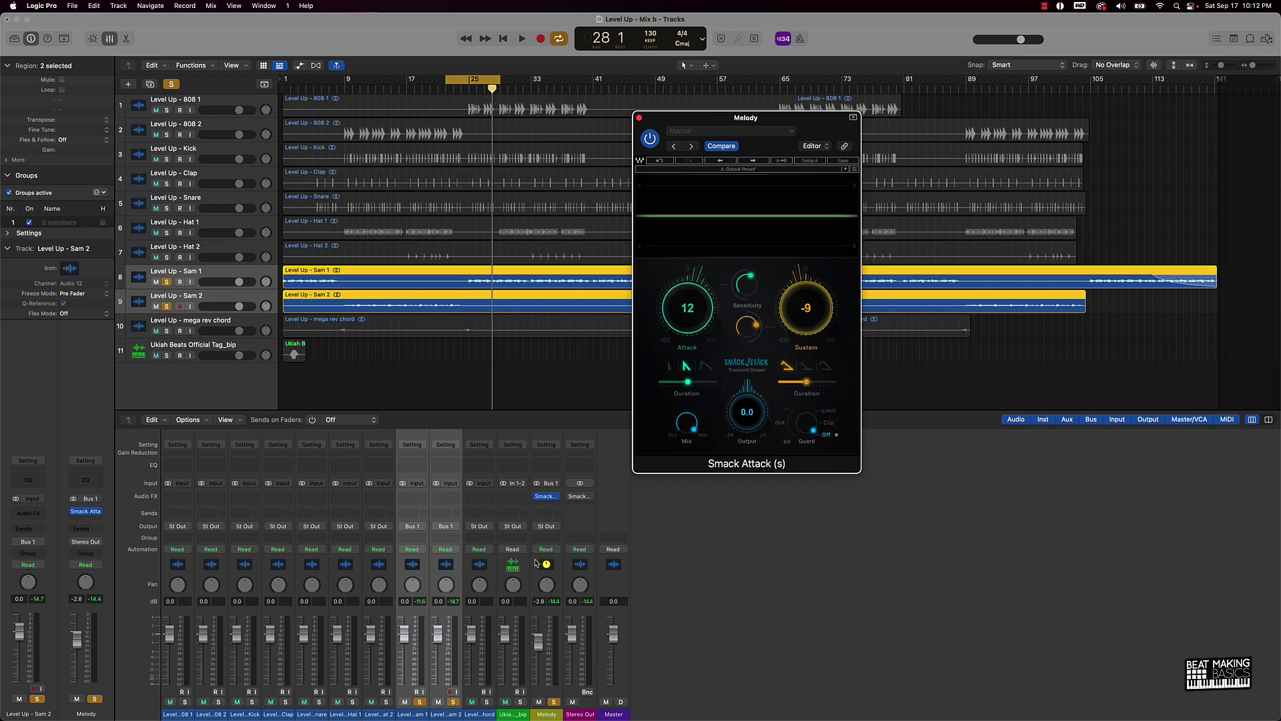
key(space)
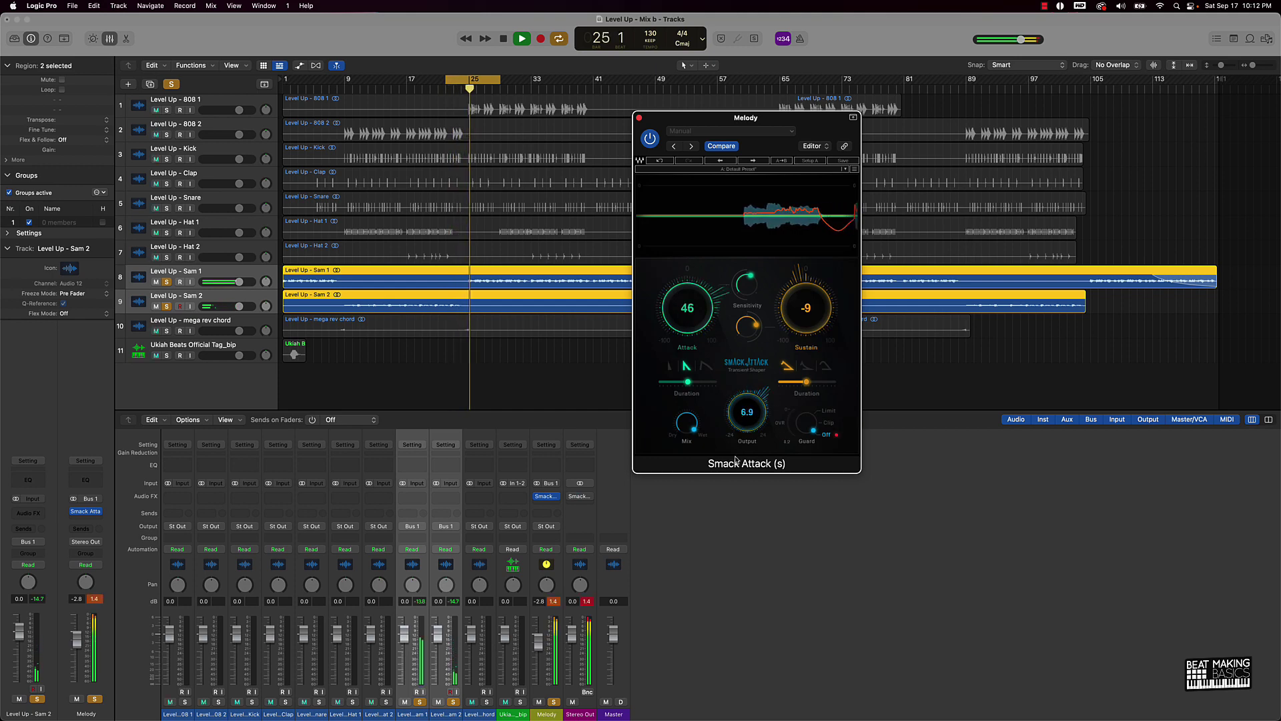
key(space)
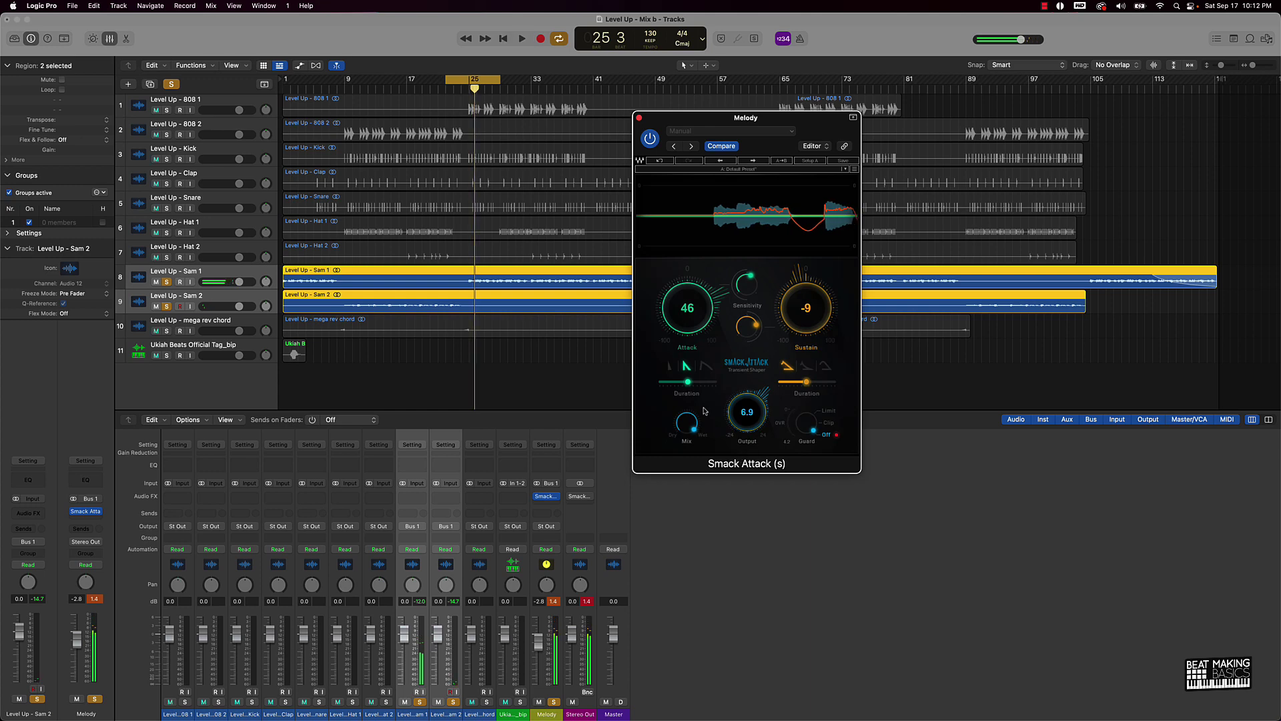
Remove Smack Attack from the Melody channel and clear the mixer's peak level readings.
click(556, 497)
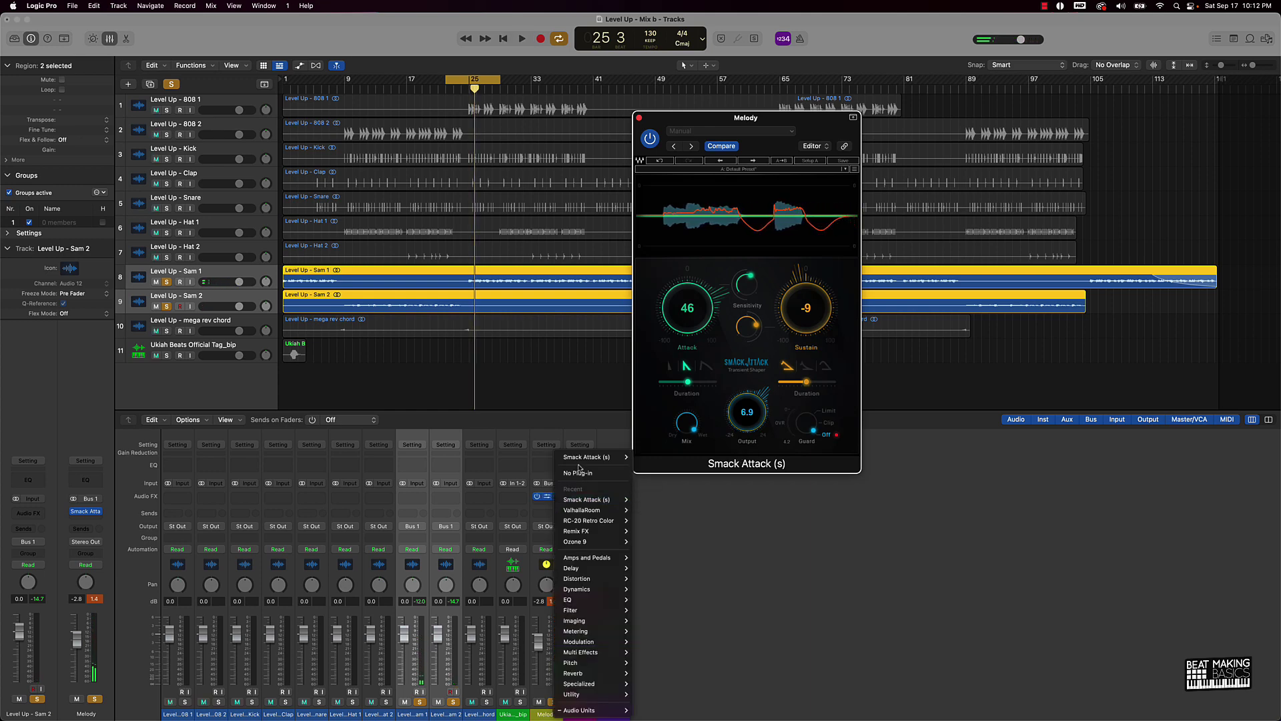
click(578, 473)
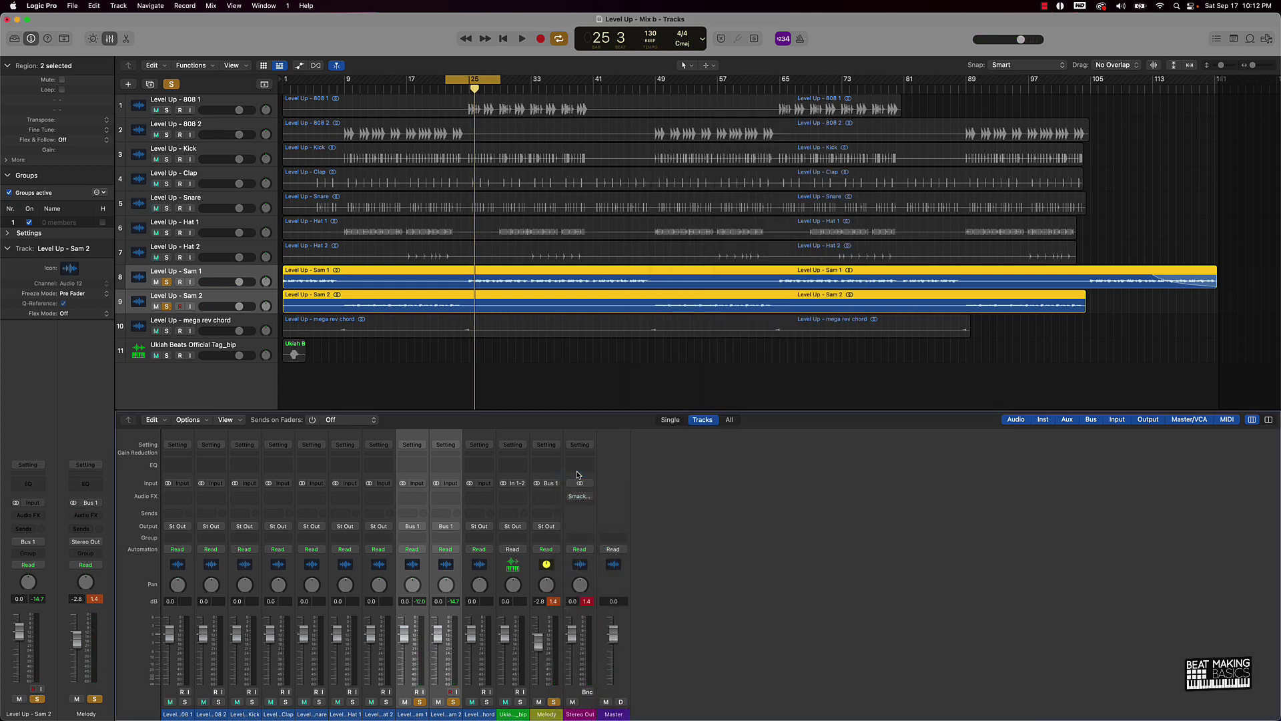
click(558, 602)
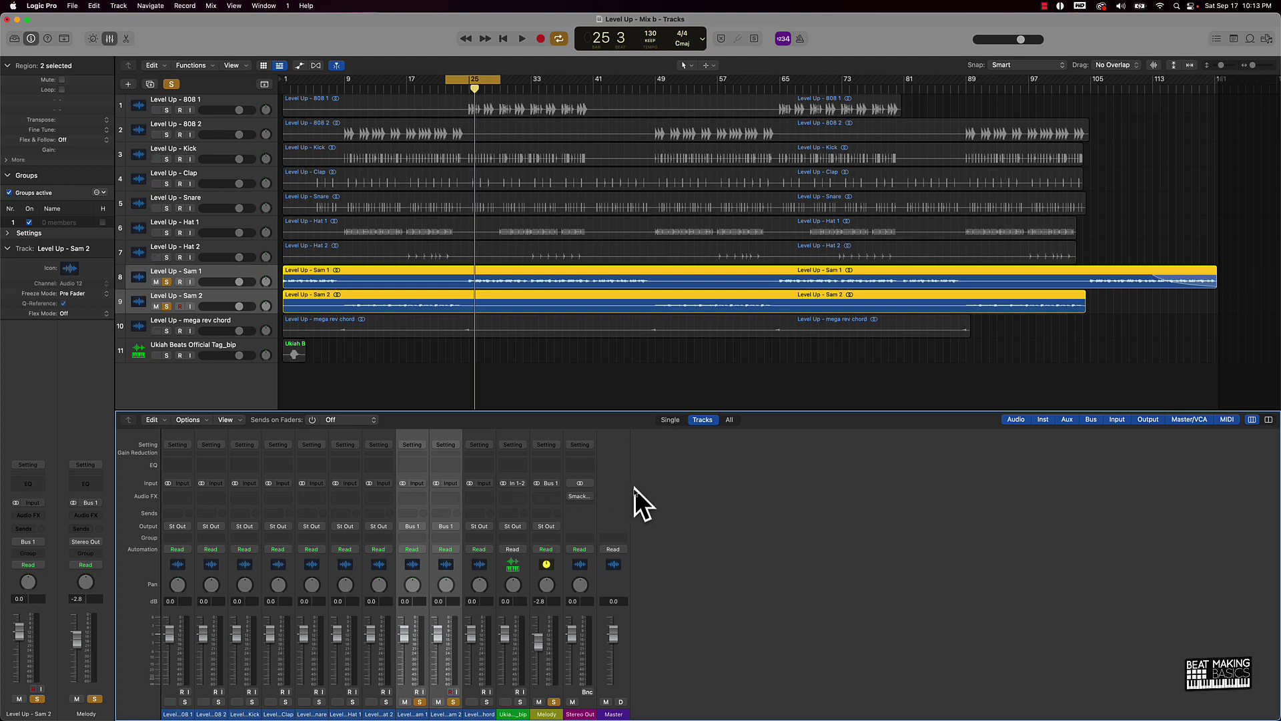
Insert the Waves MV2 (s) plug-in on the Melody channel, lowering its High Level and raising its Low Level.
click(553, 498)
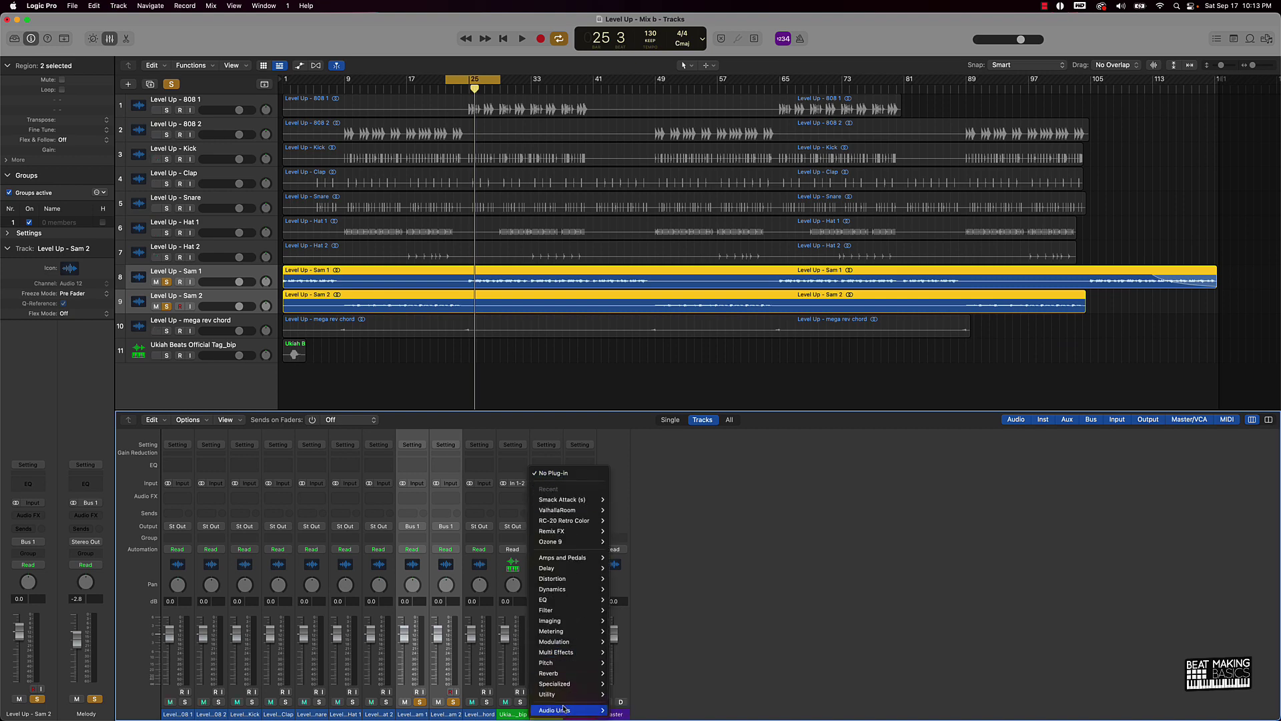
mouse_move(574, 712)
mouse_move(643, 712)
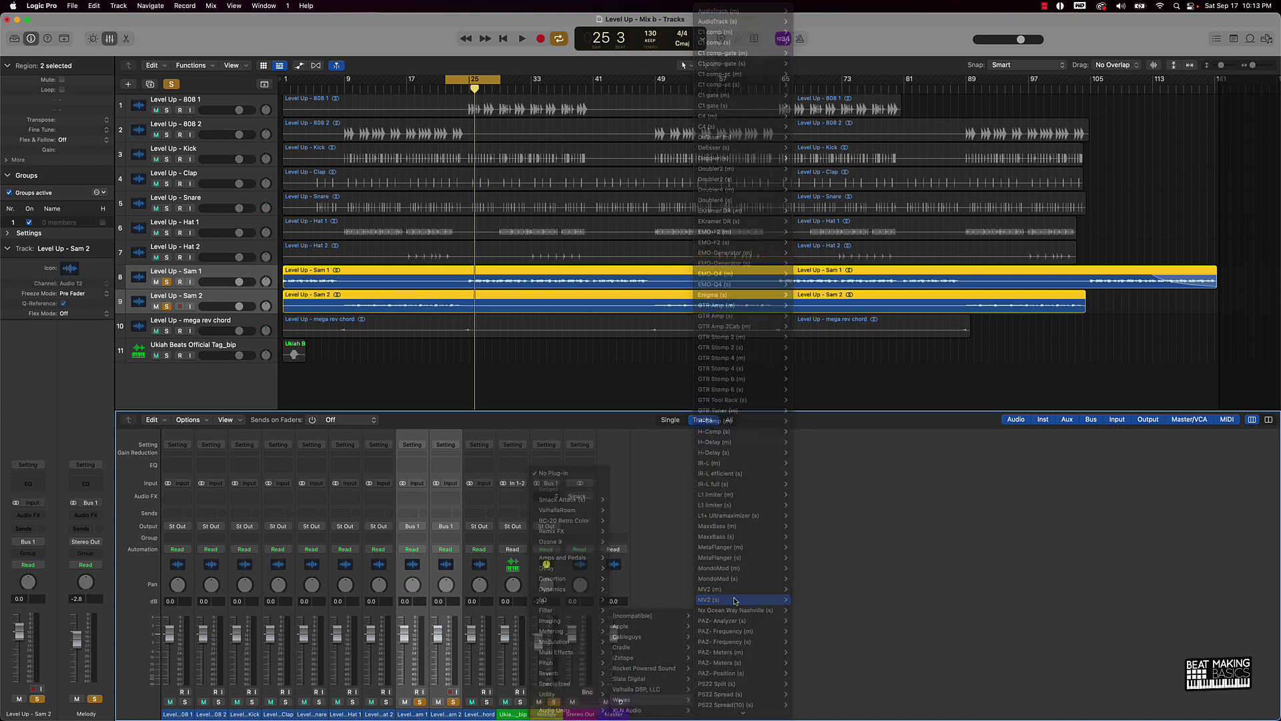
click(735, 601)
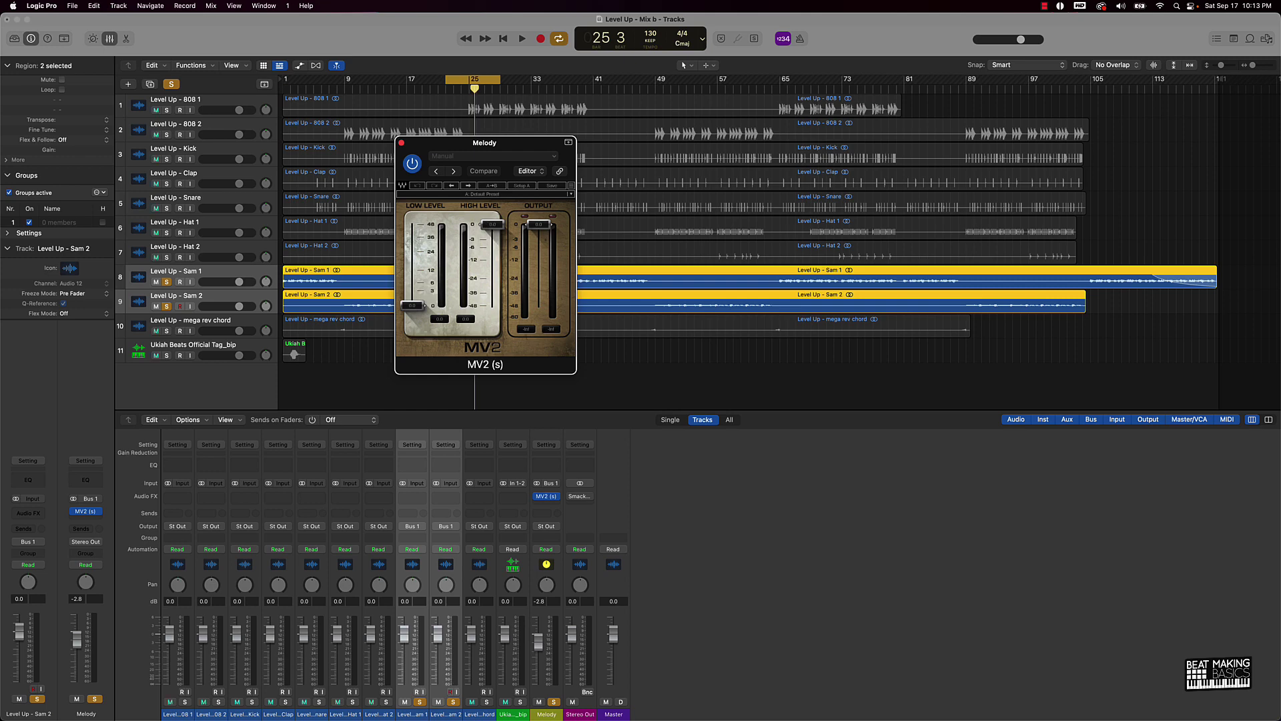
drag(493, 224, 493, 239)
drag(422, 300, 421, 281)
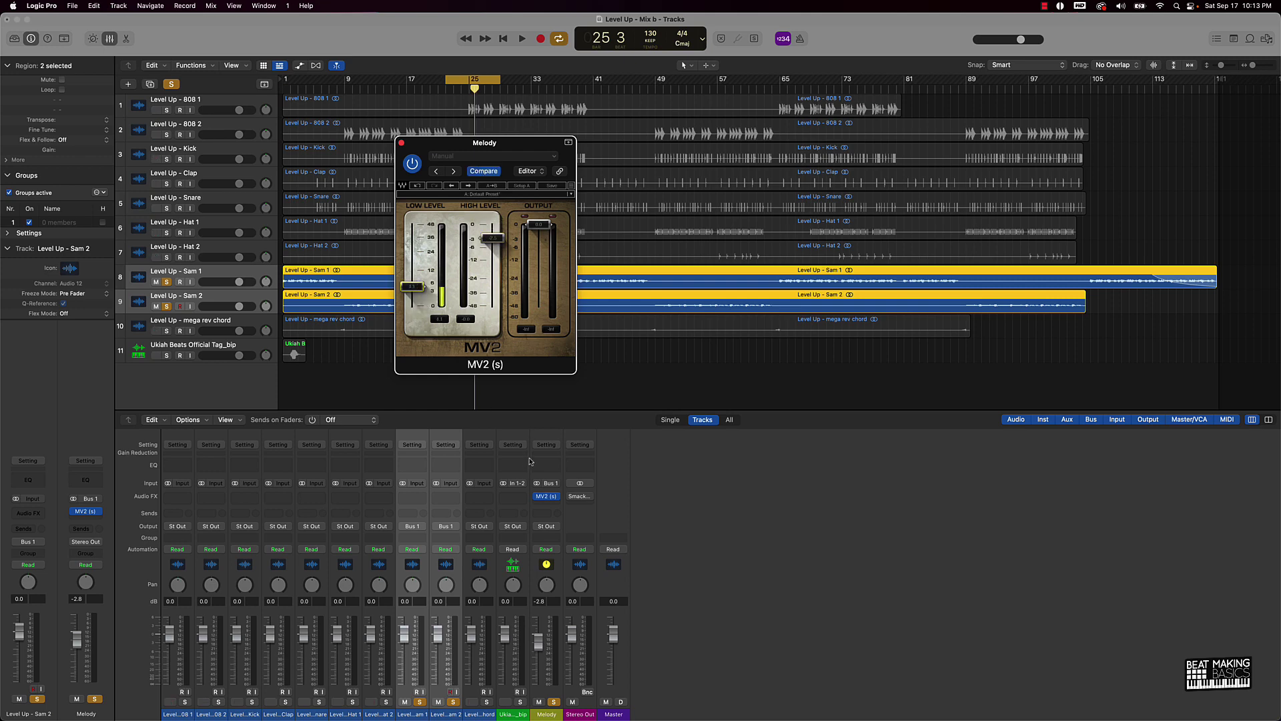
Reset the Melody fader to 0.0 dB and lower MV2's High Level further during playback.
alt+click(539, 643)
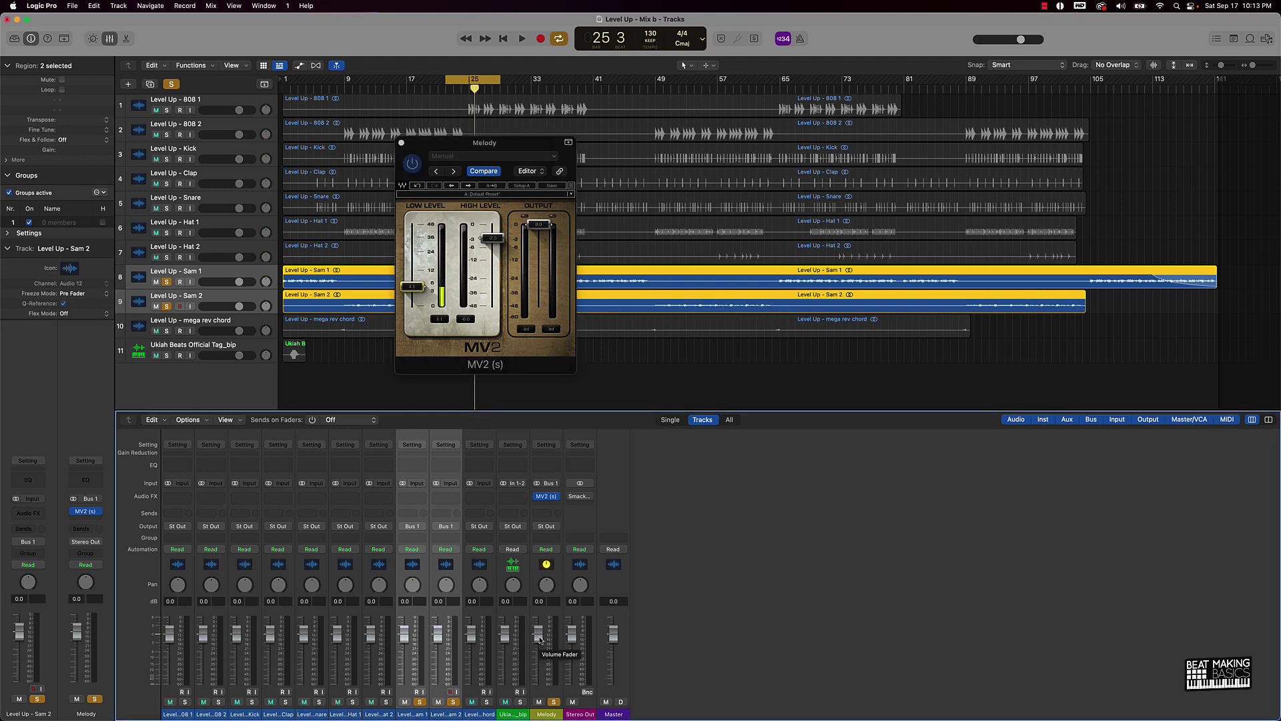
key(space)
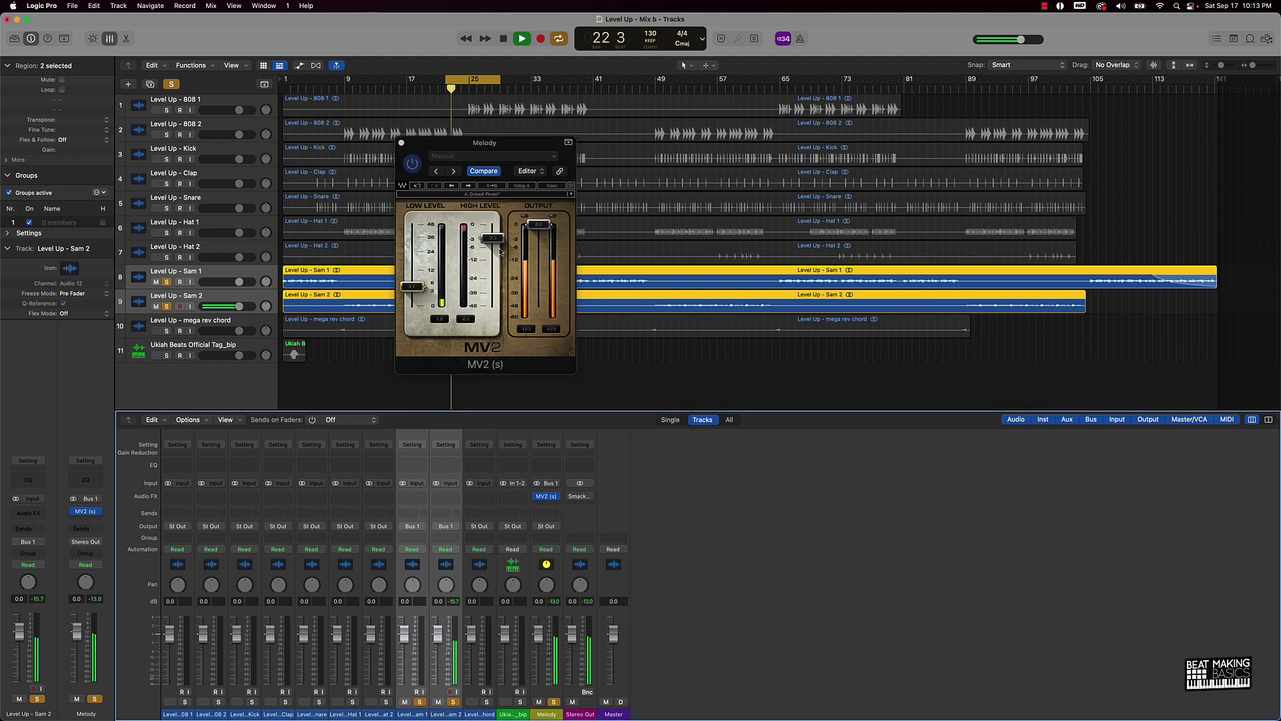
drag(492, 247, 493, 261)
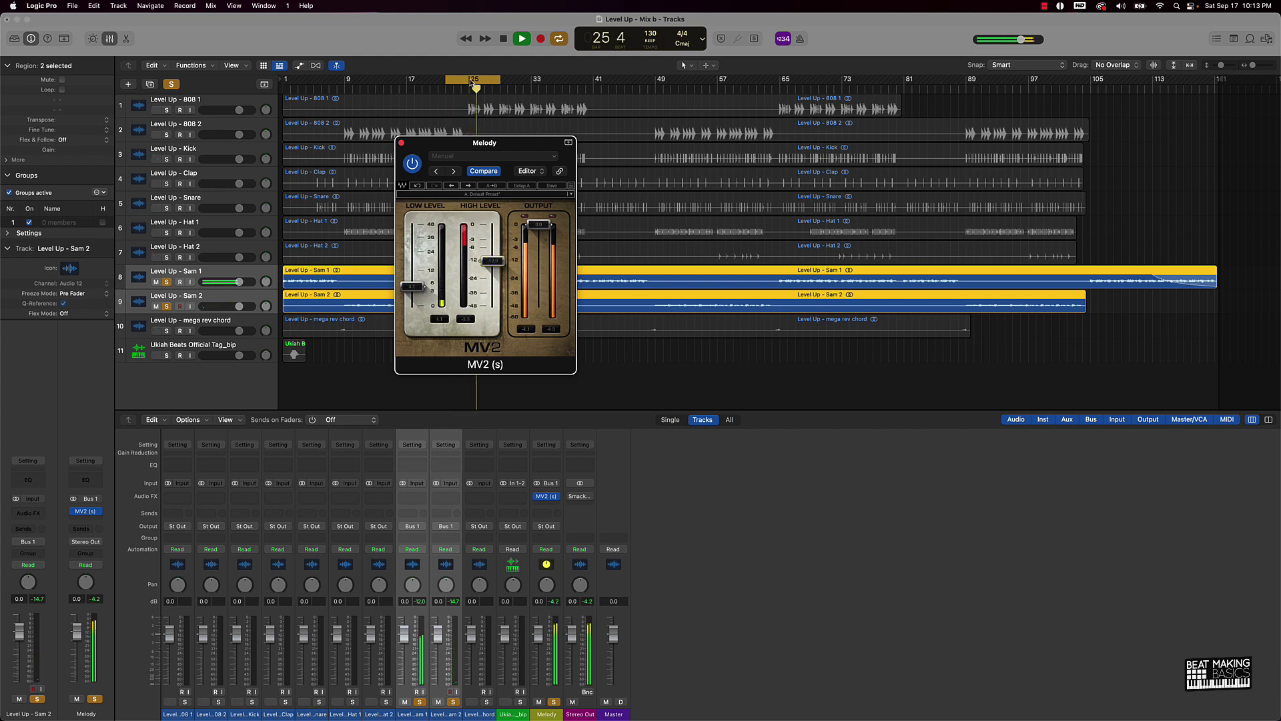
Compare the Melody bus with MV2 bypassed and active, stop playback and close the plug-in window.
click(413, 163)
click(414, 163)
click(413, 163)
click(413, 163)
key(space)
click(401, 142)
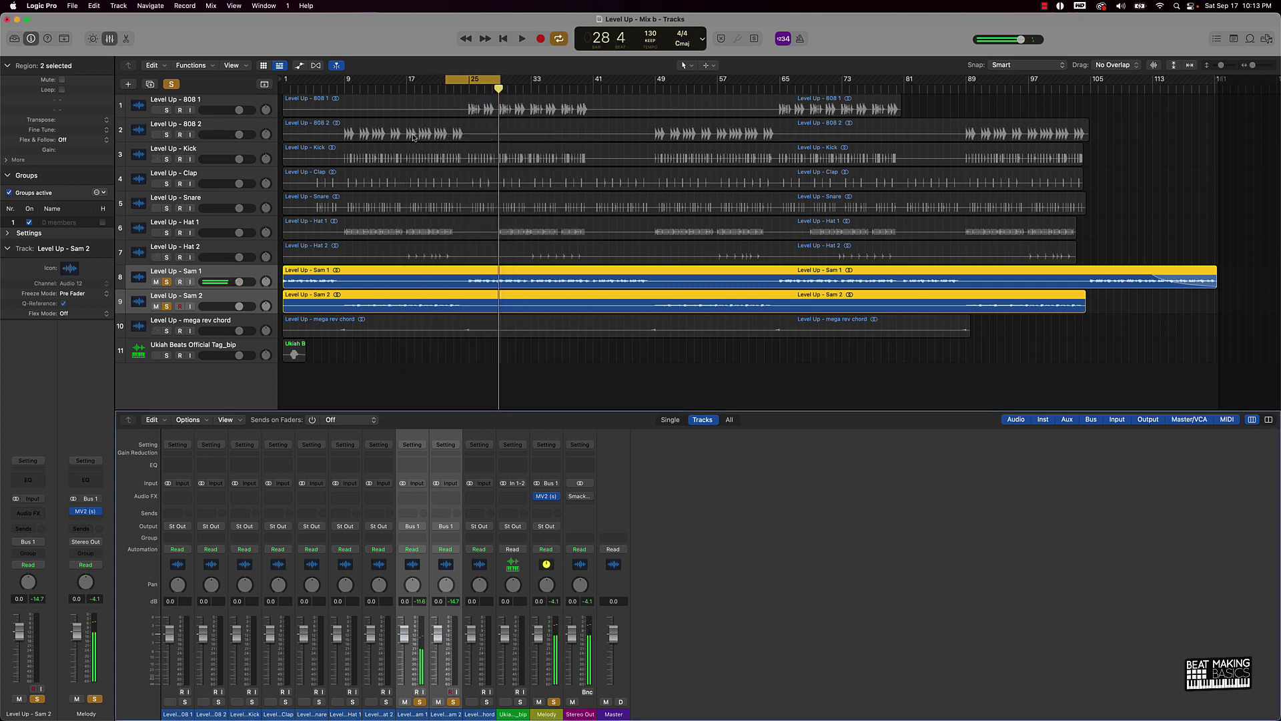
Insert MV2 (s) on the selected Sam 1 and Sam 2 channels and remove it again.
click(446, 496)
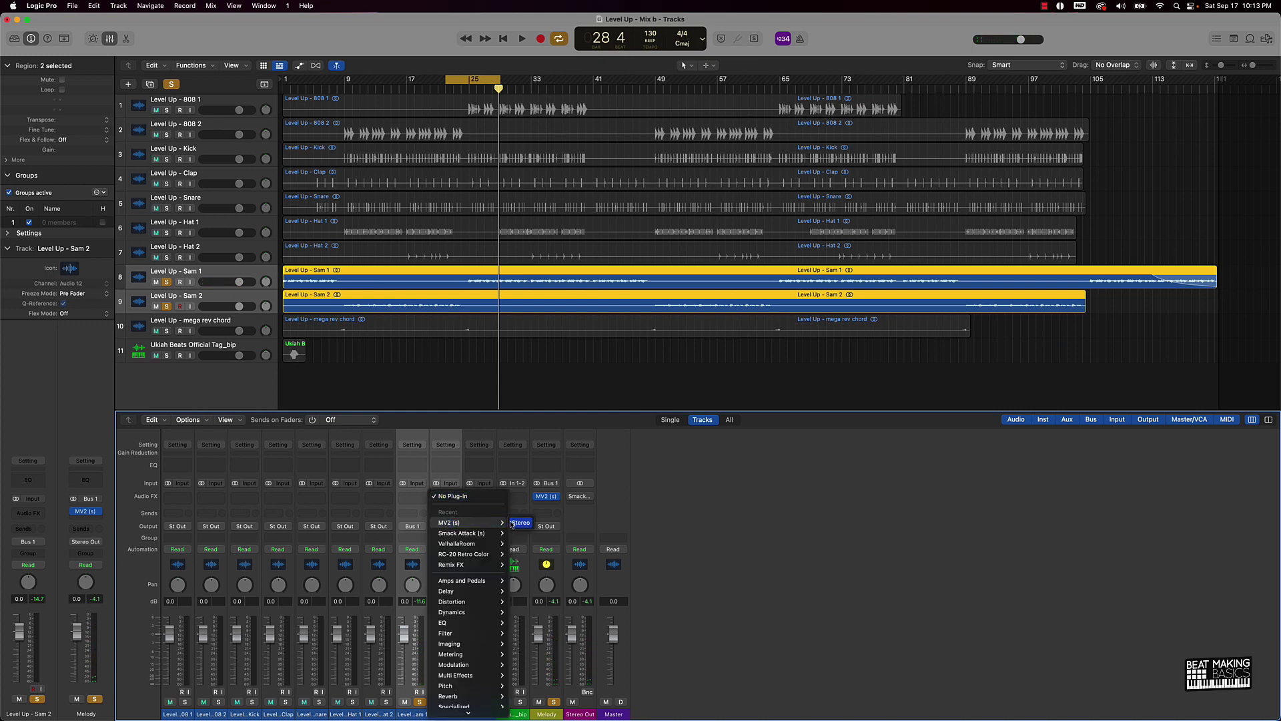
click(432, 513)
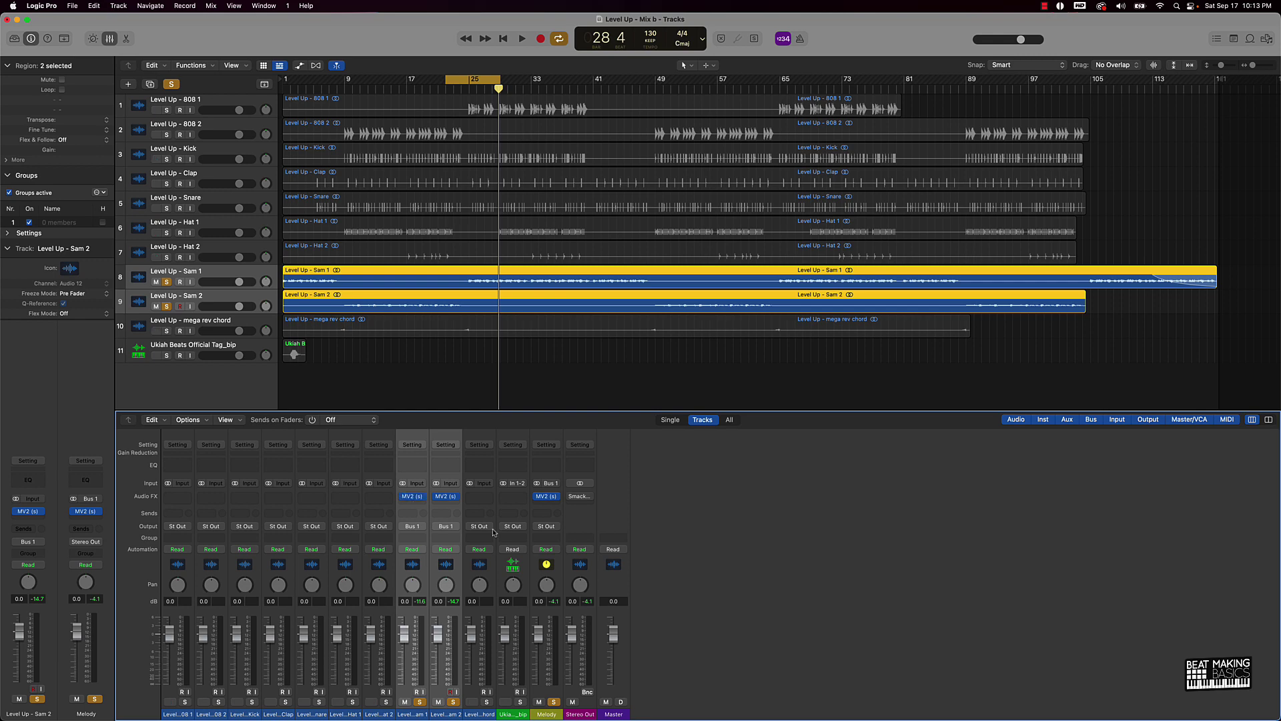
click(450, 498)
mouse_move(466, 502)
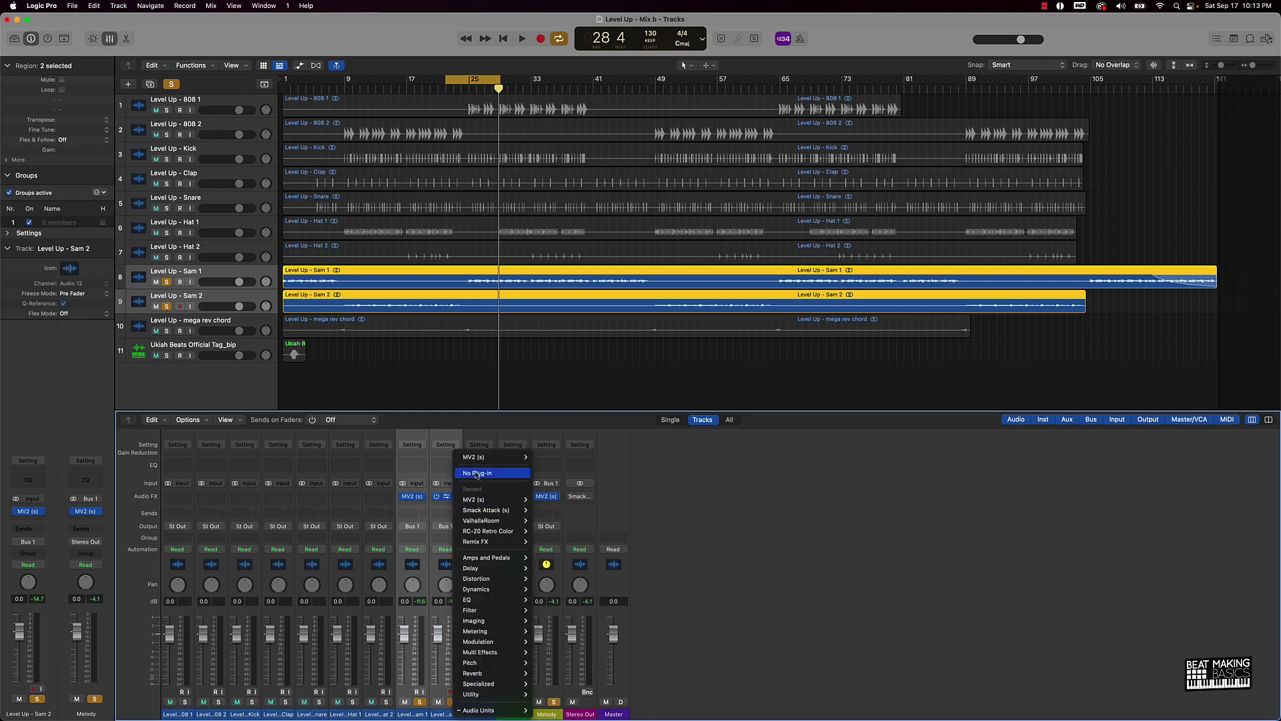
click(478, 472)
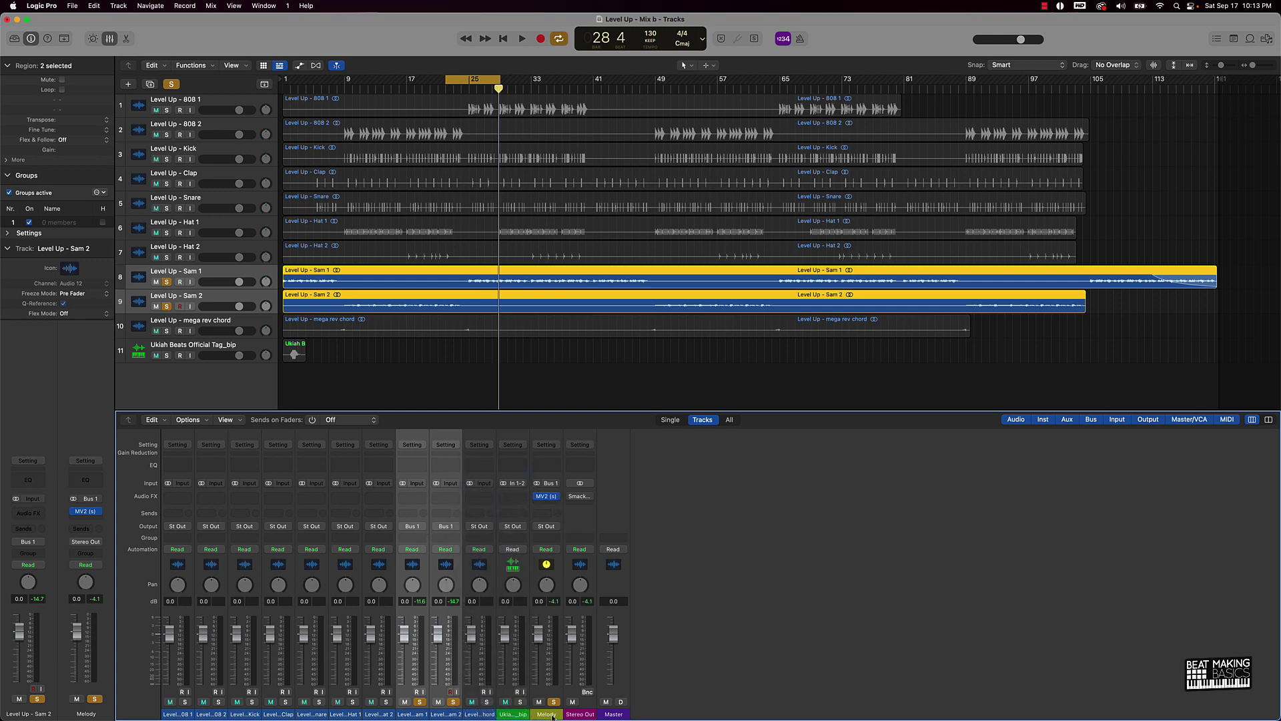
Delete the Melody auxiliary channel despite its active bus routing.
click(548, 694)
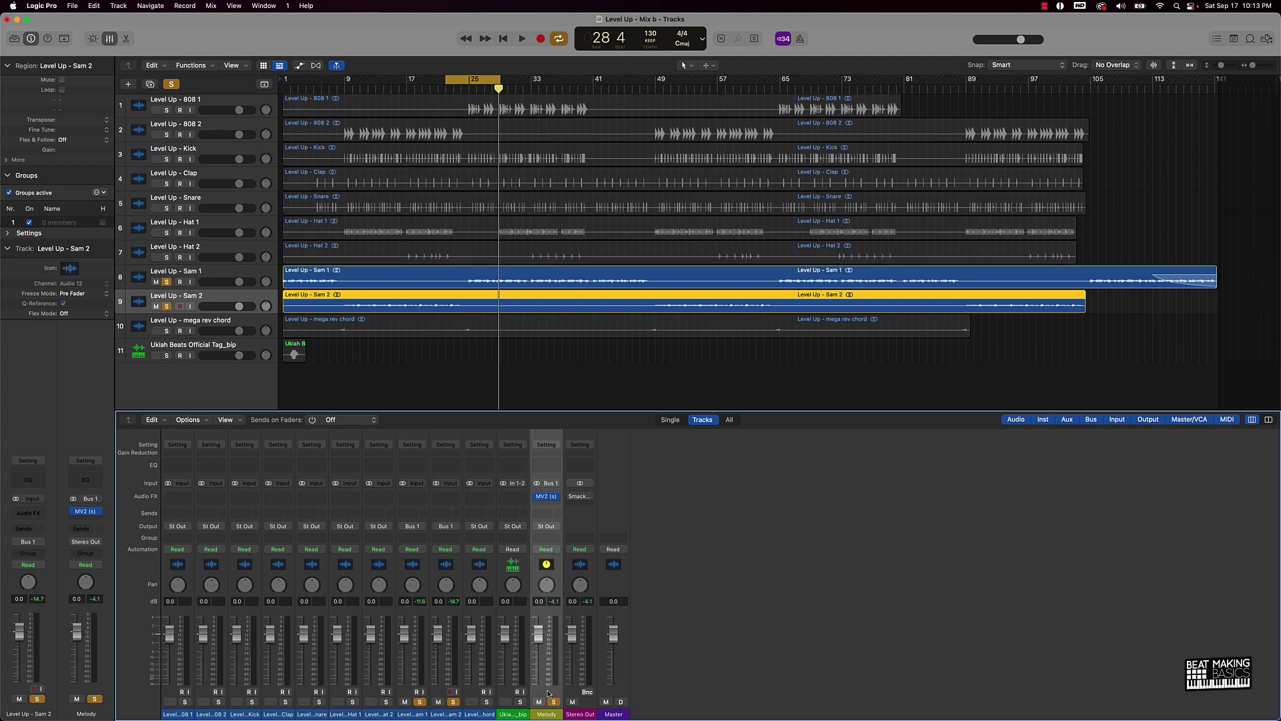
key(Delete)
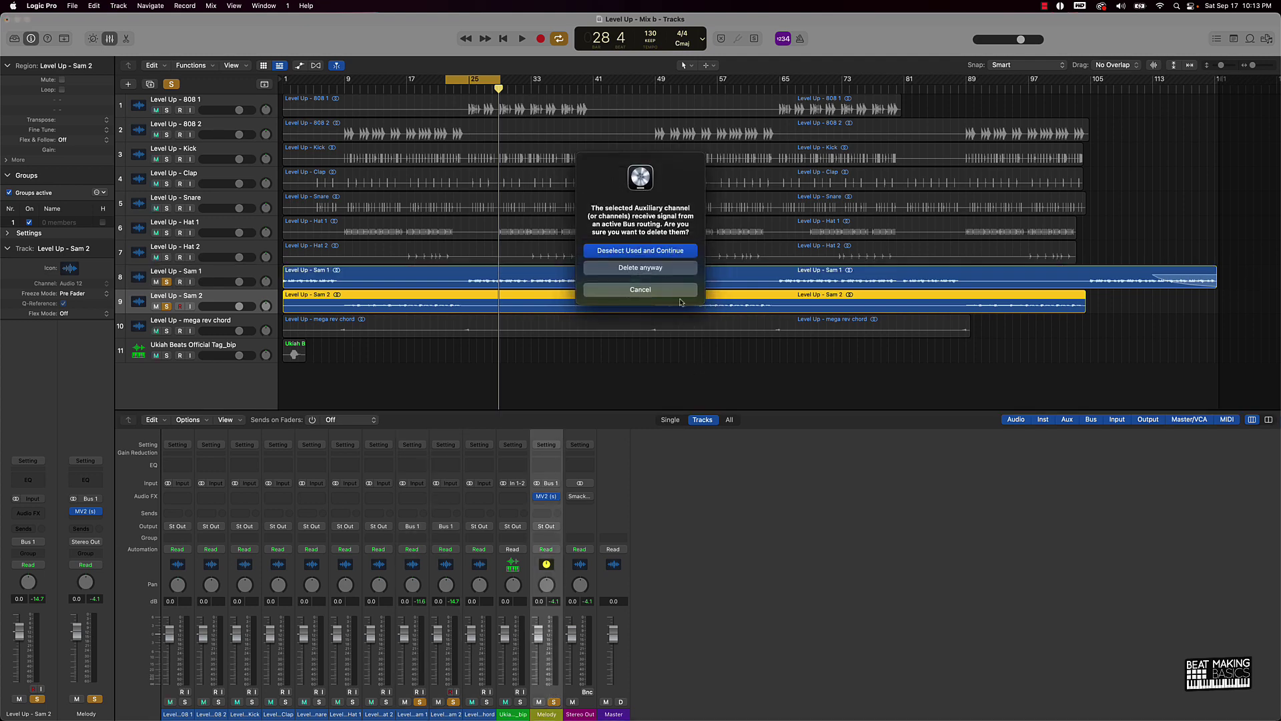
click(640, 267)
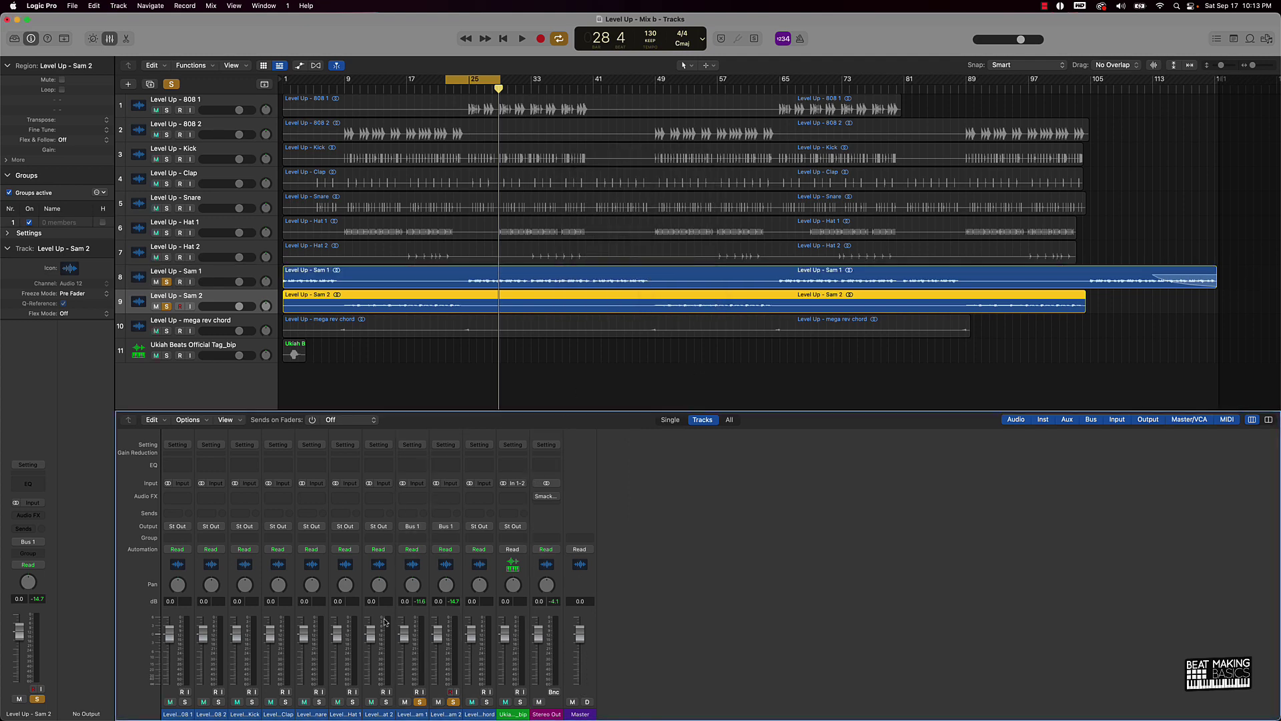
Turn off solo on the Sam 1 and Sam 2 channels and add a Bus 1 send to both.
shift+click(419, 712)
click(454, 702)
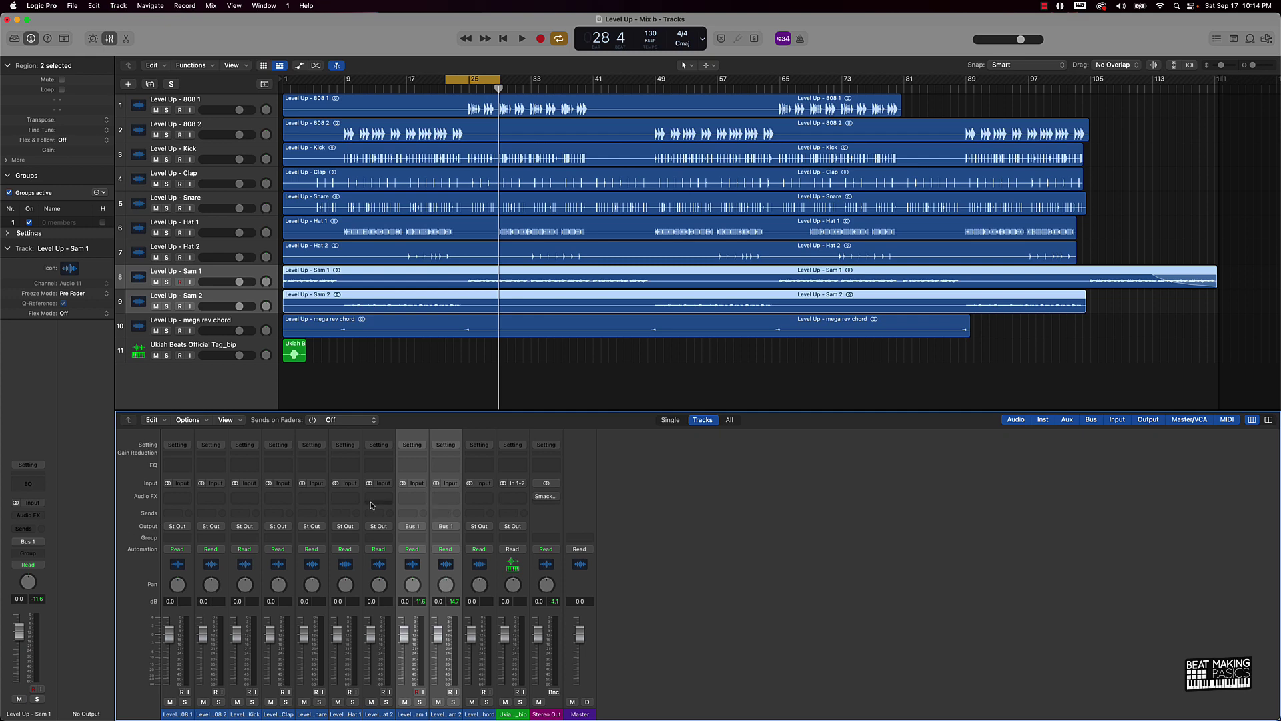
click(442, 514)
mouse_move(457, 529)
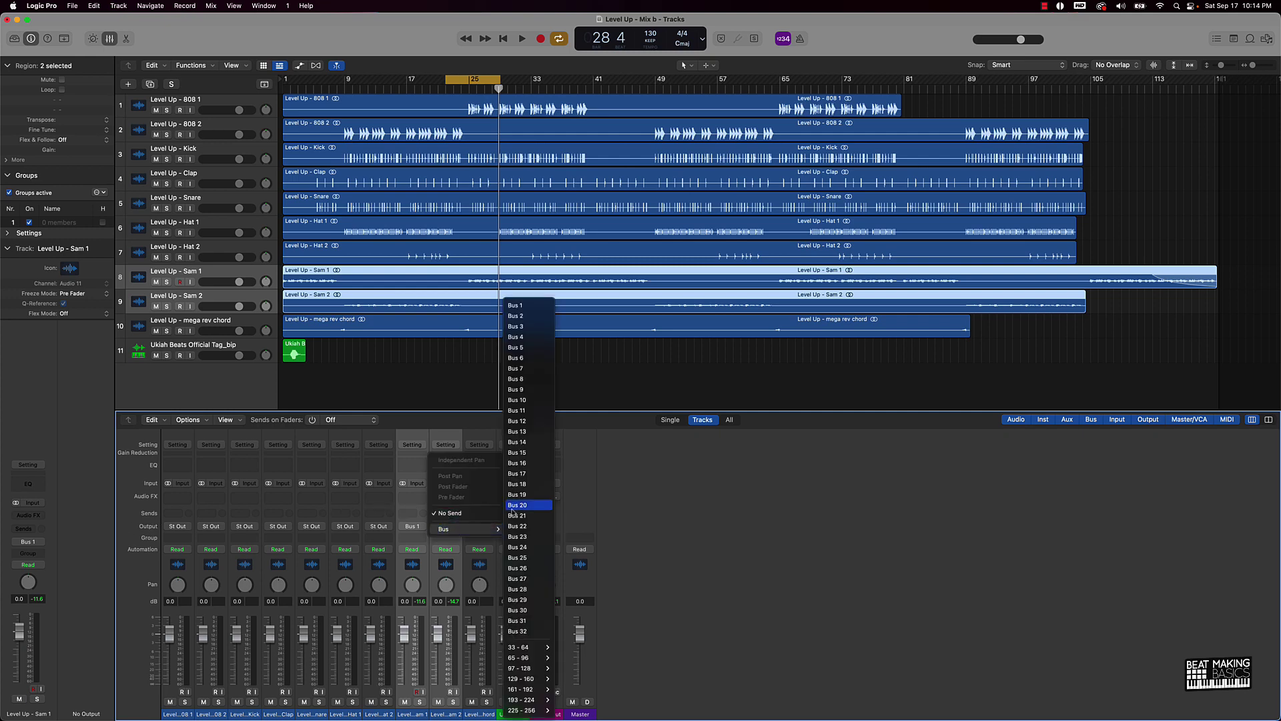
click(540, 308)
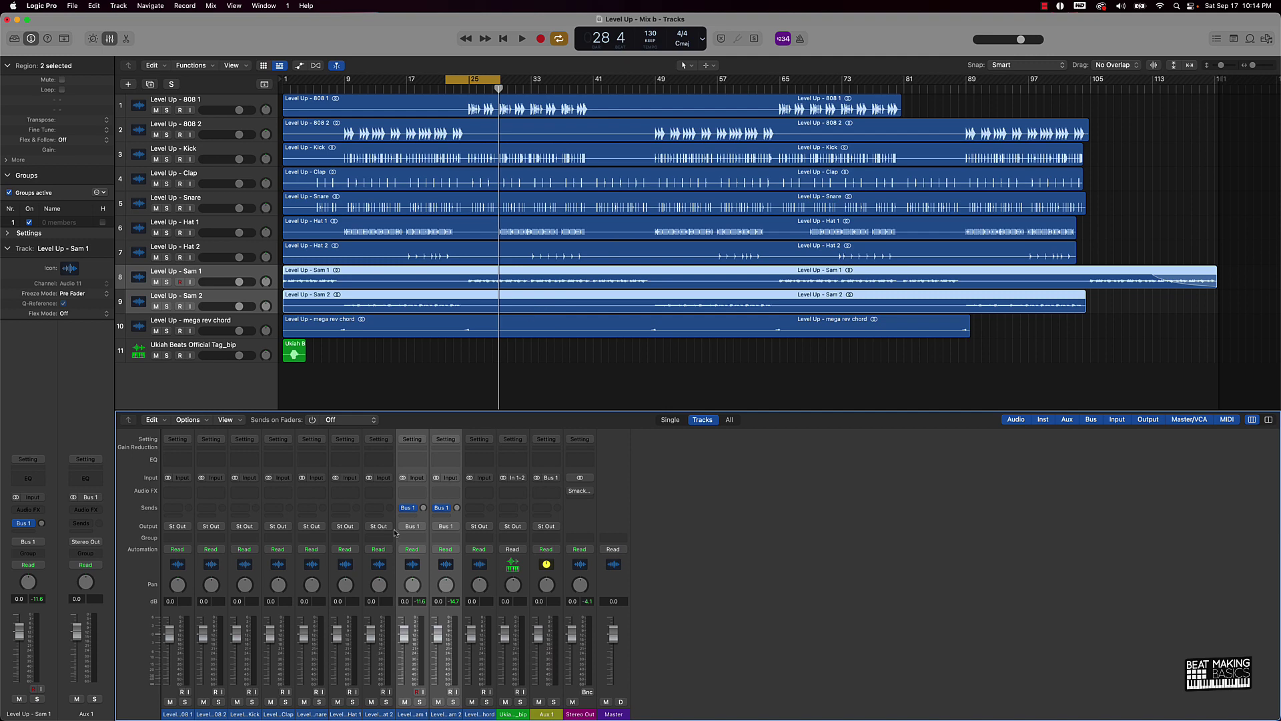
Insert the ValhallaRoom reverb plug-in on the Aux 1 channel.
click(552, 696)
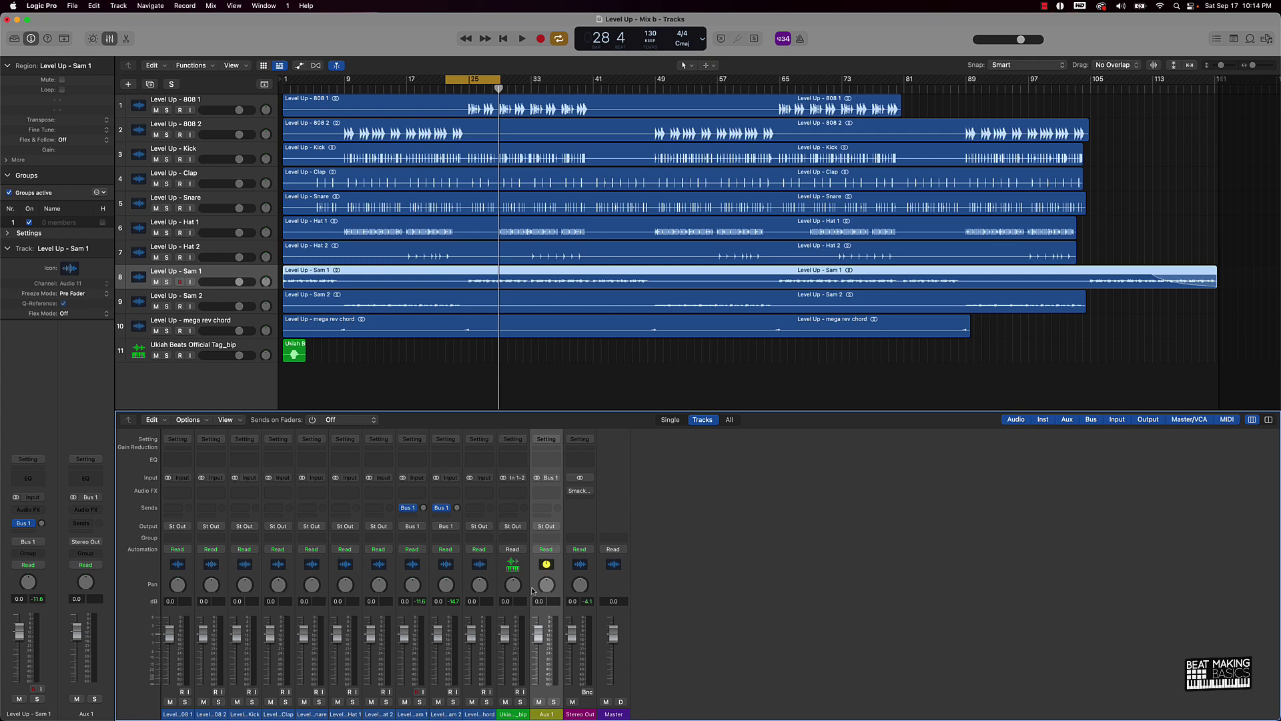
click(549, 490)
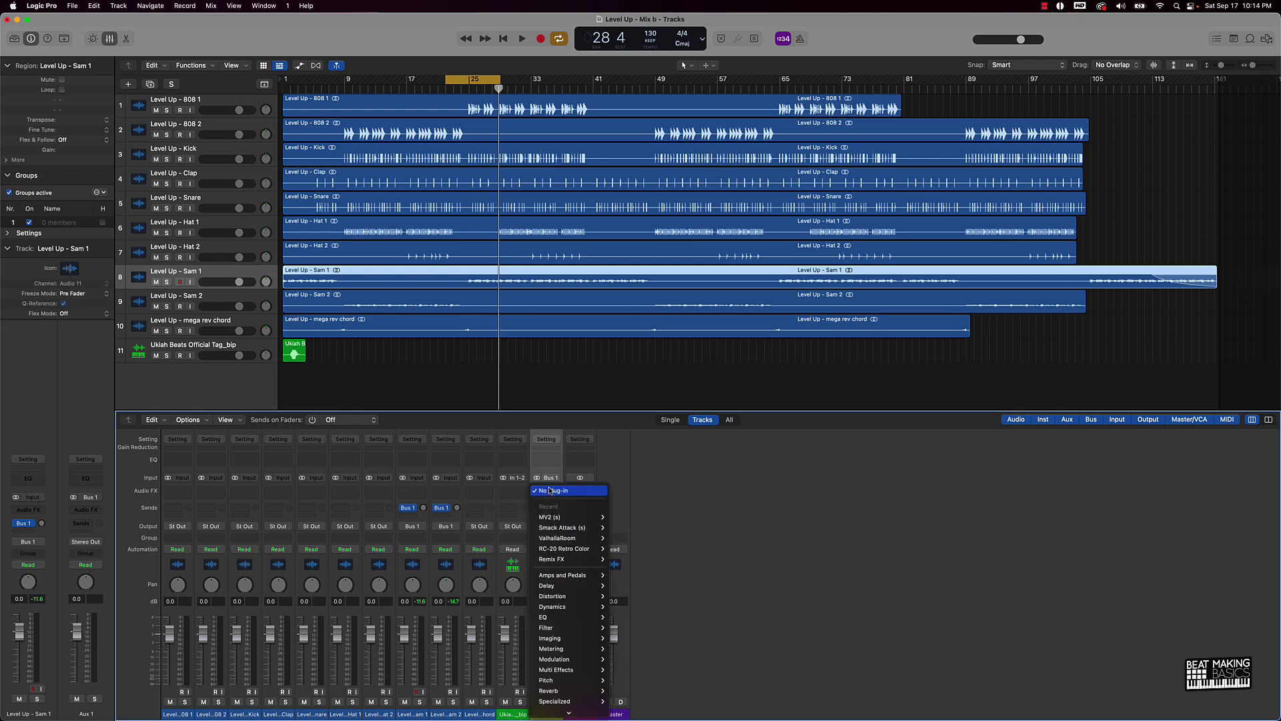
click(616, 541)
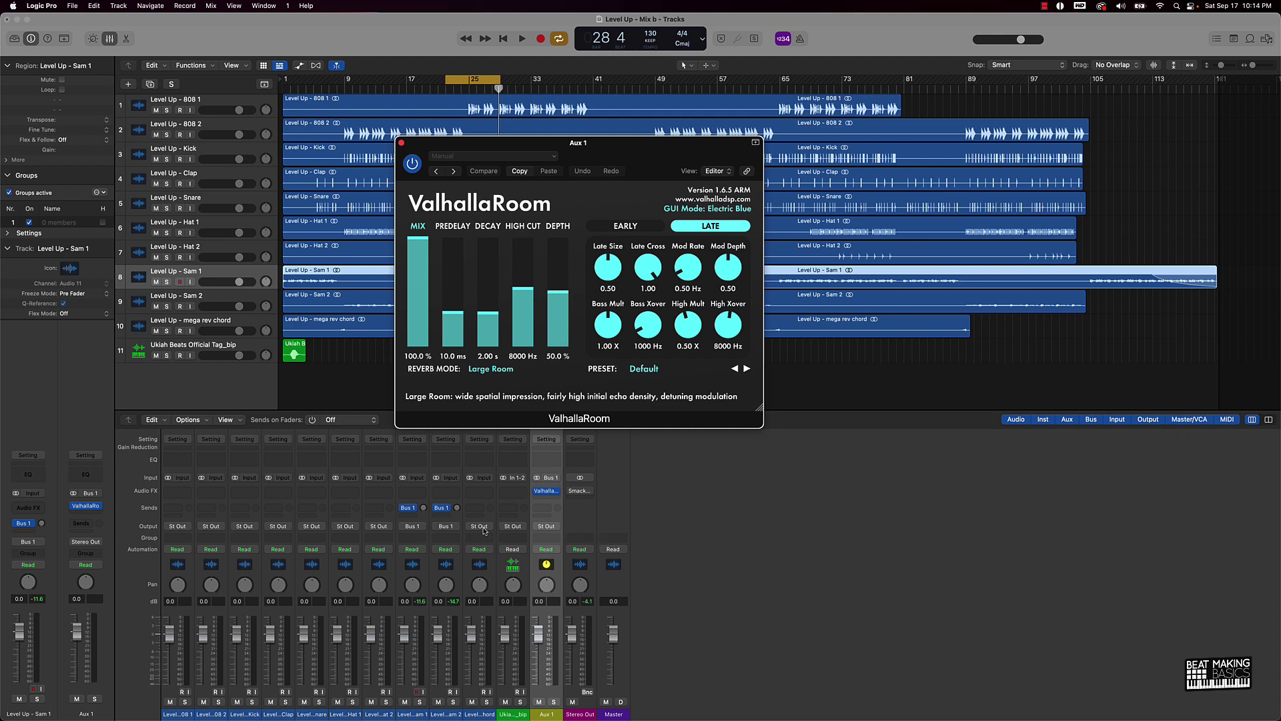
Add a Bus 1 send to the Hat 1 channel, routing it to the existing Aux 1 reverb.
mouse_move(546, 494)
drag(419, 576, 443, 574)
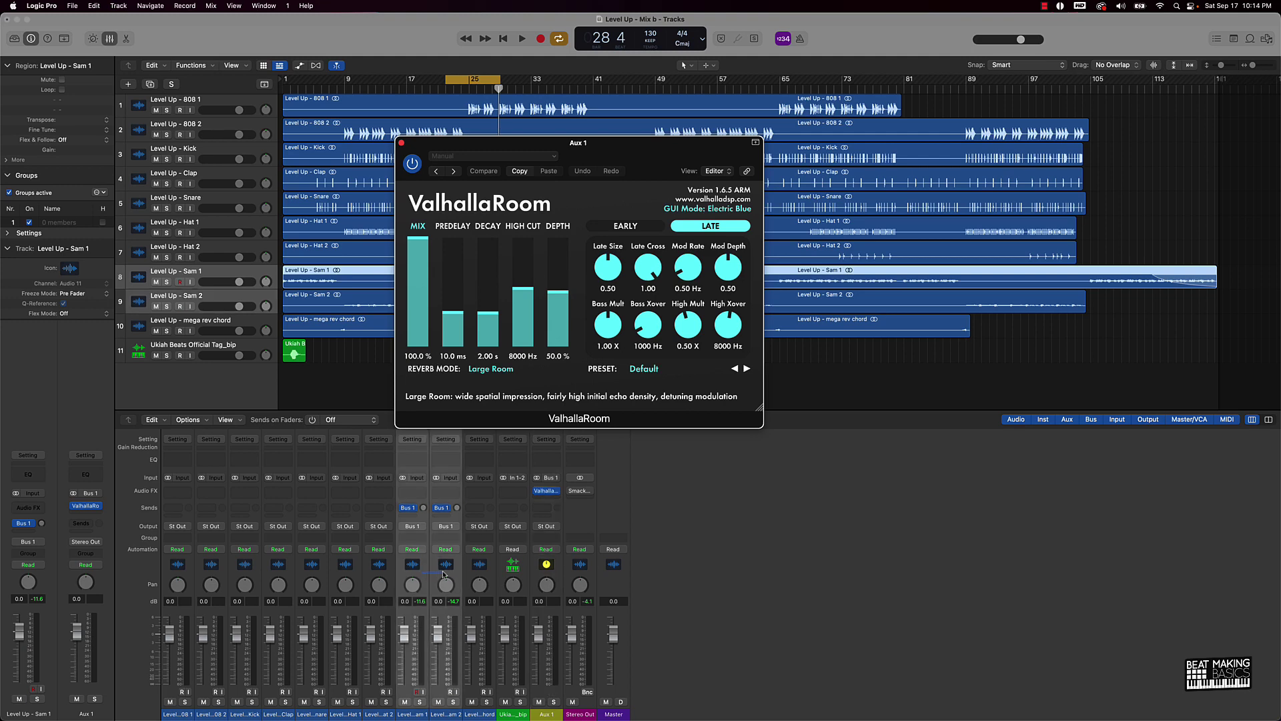
mouse_move(401, 510)
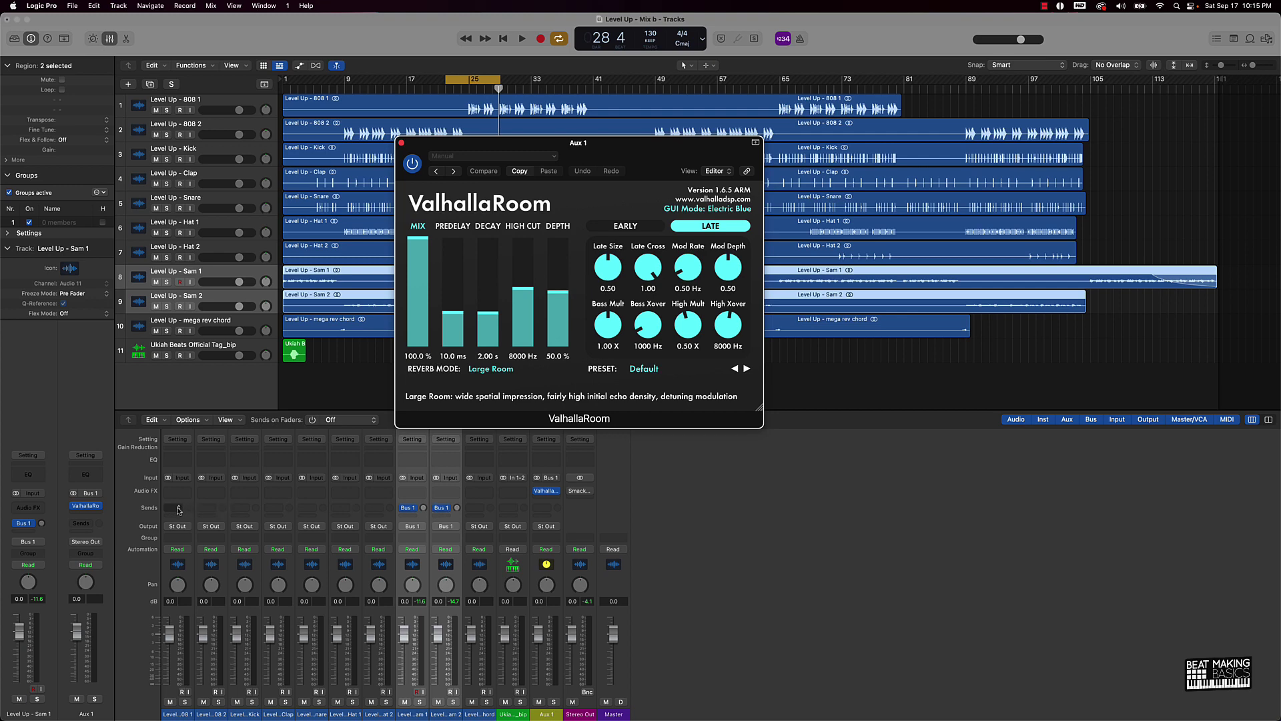
click(347, 511)
mouse_move(360, 523)
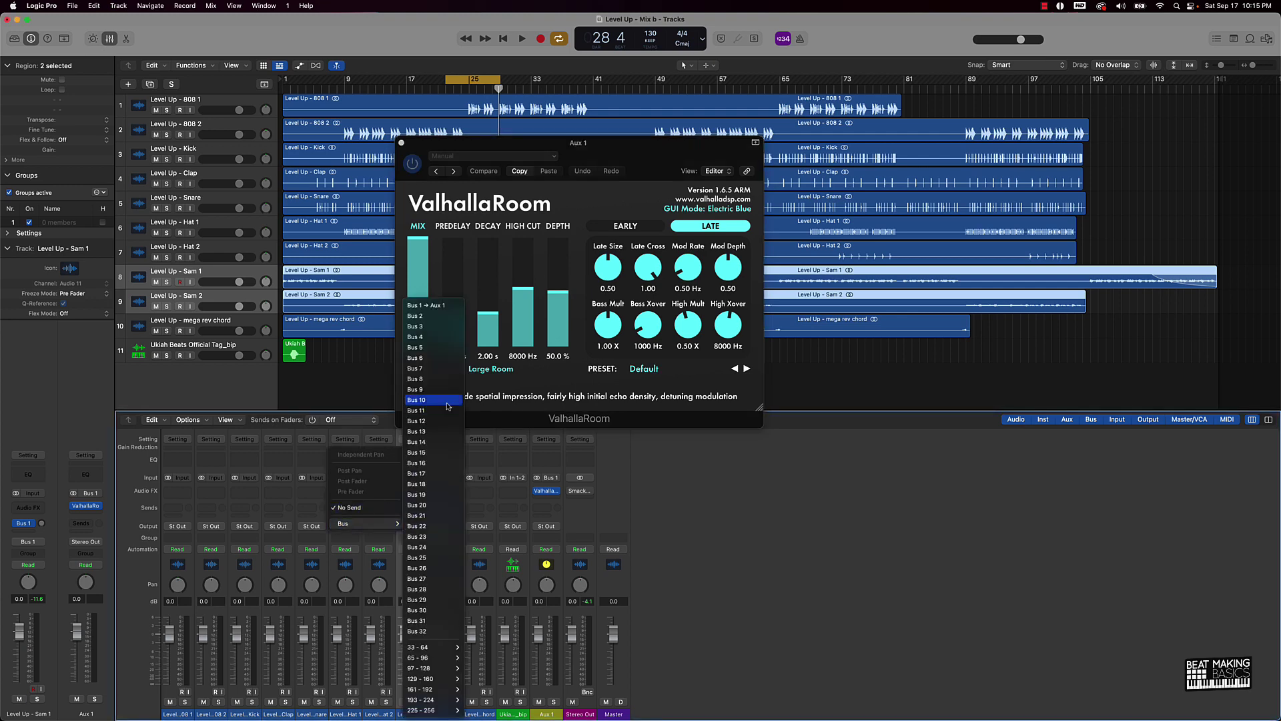
click(427, 305)
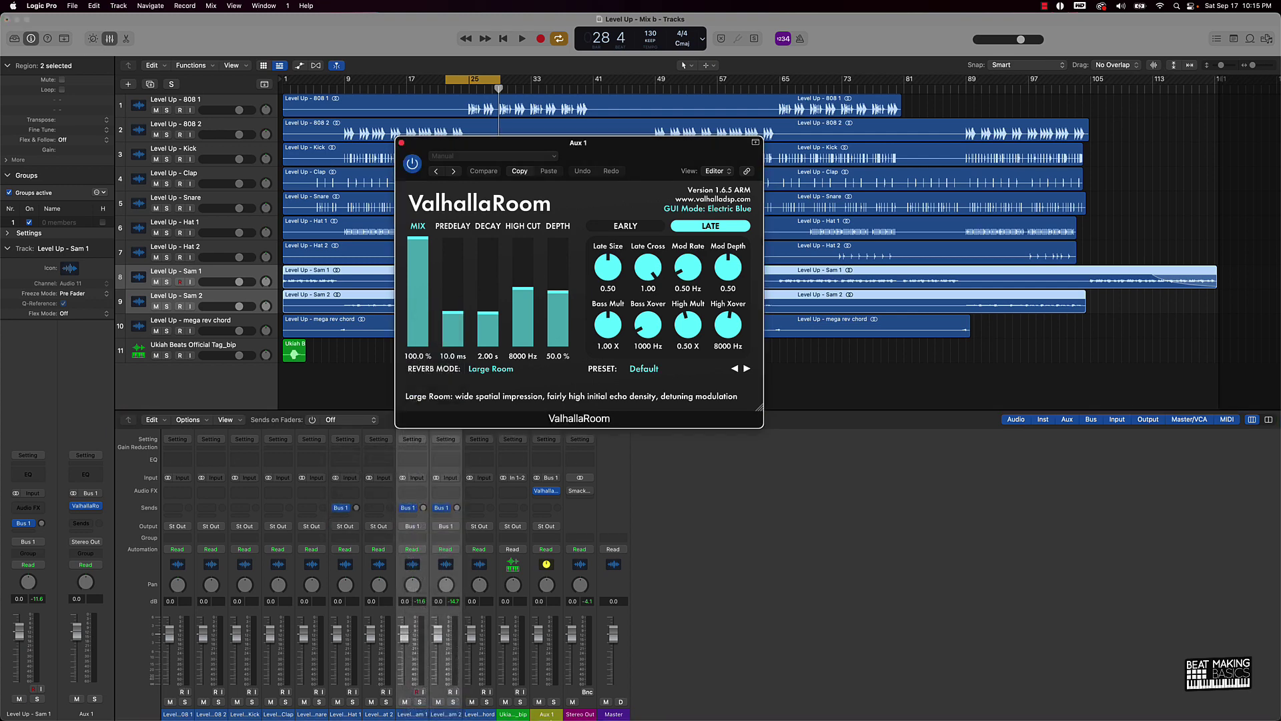
Rename the Aux 1 channel as Reverb.
click(546, 714)
text(Rev)
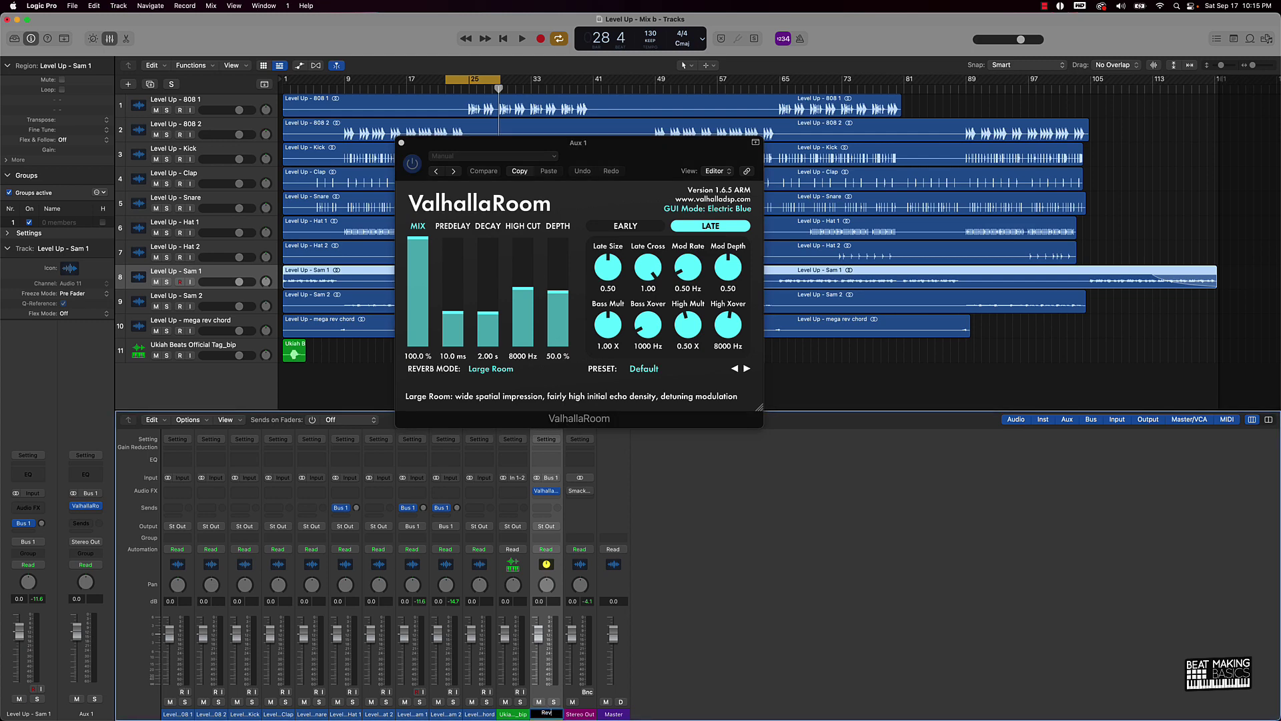
text(erb)
key(Return)
Solo the Hat 1 and Reverb channels and play the loop briefly to hear them.
click(352, 702)
click(553, 702)
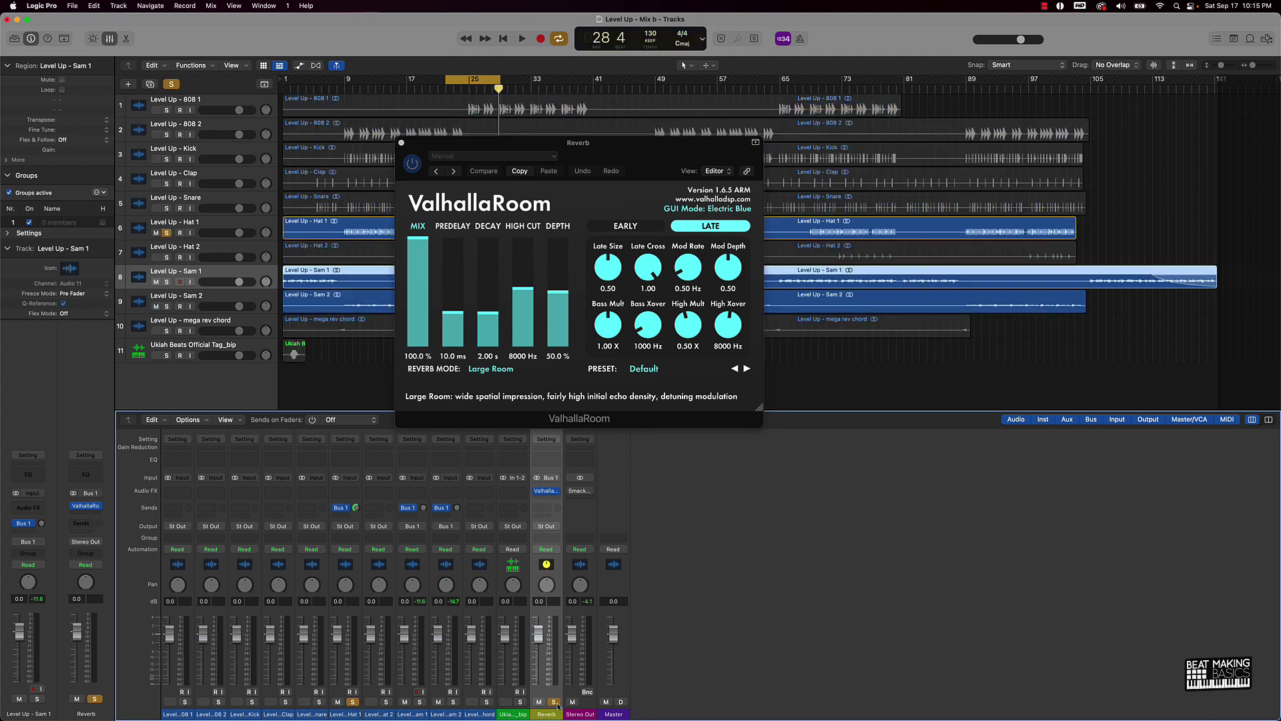
key(space)
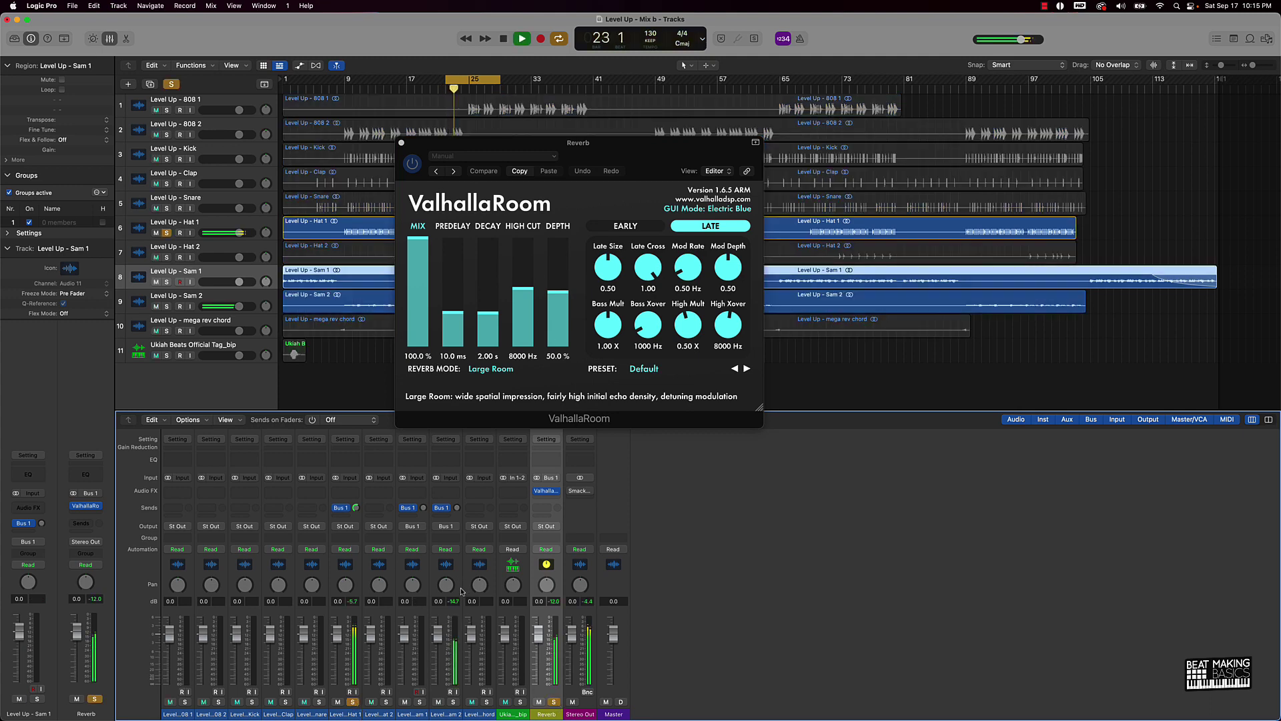
key(space)
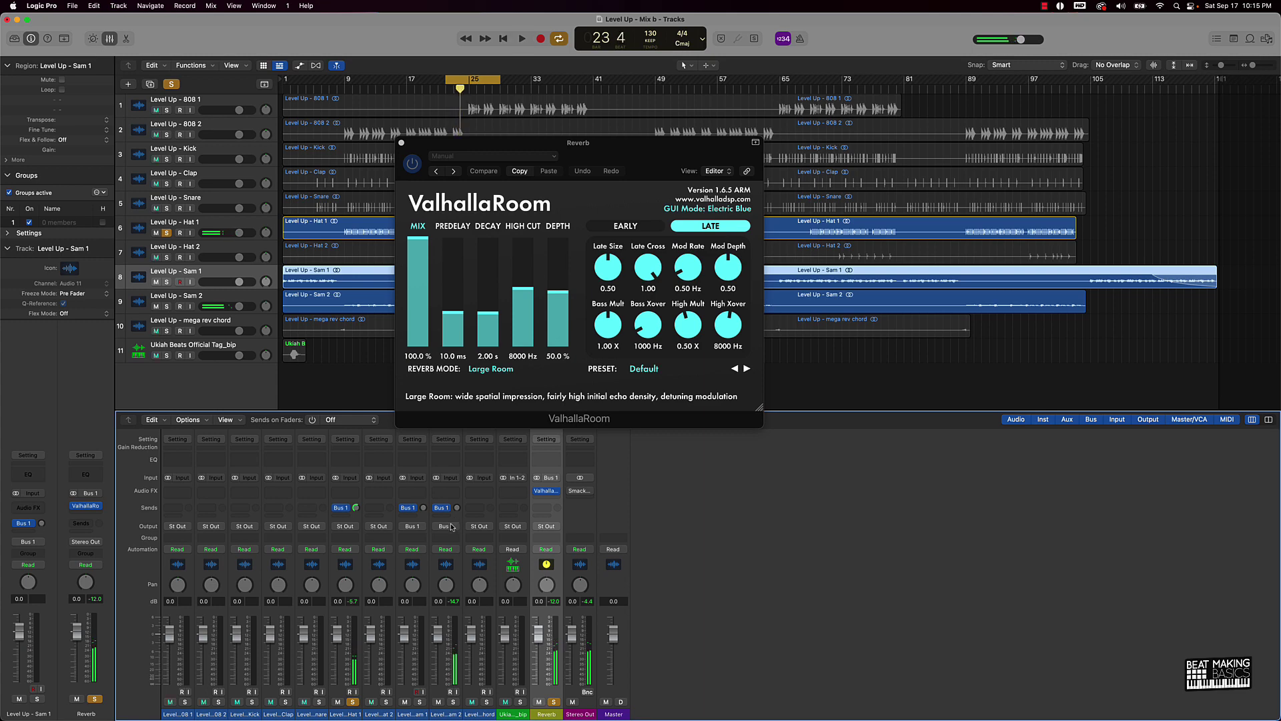
Change the outputs of the Sam 2 and Sam 1 channels from Bus 1 back to Stereo Output.
click(452, 530)
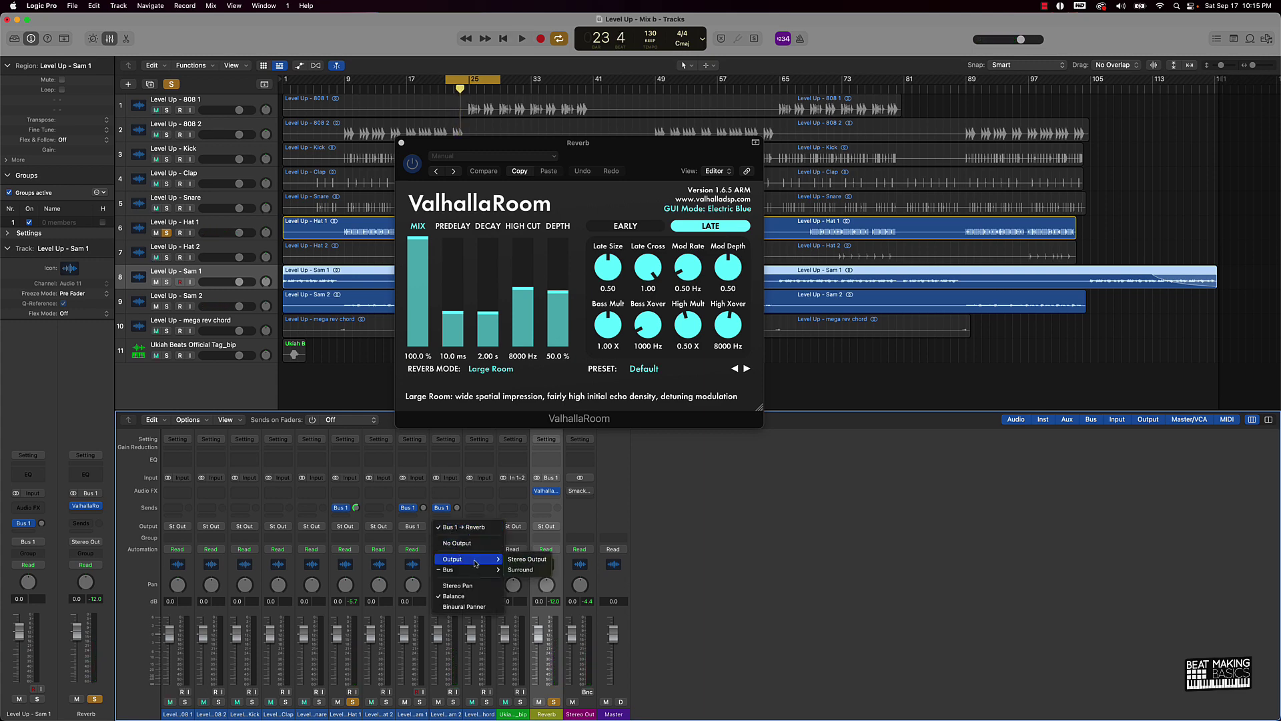
click(414, 527)
click(414, 527)
mouse_move(434, 558)
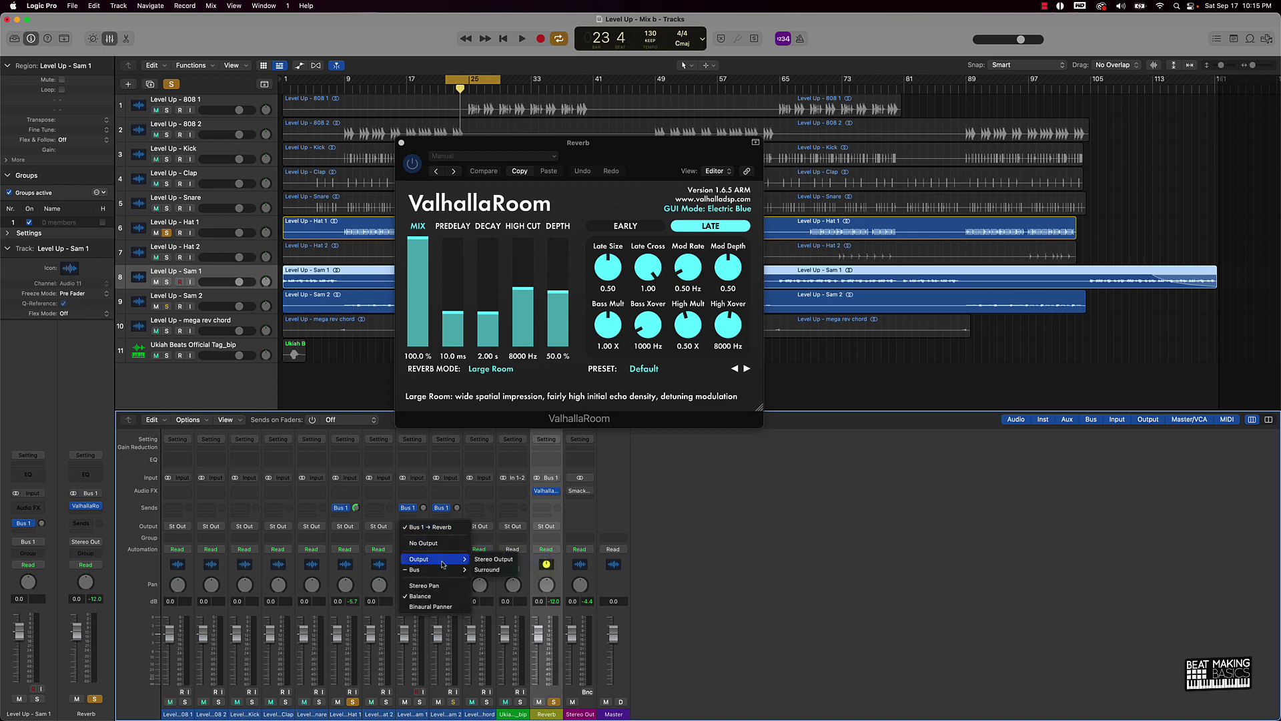
click(490, 562)
Turn Hat 1's Bus 1 send level all the way down to −∞ during playback.
key(space)
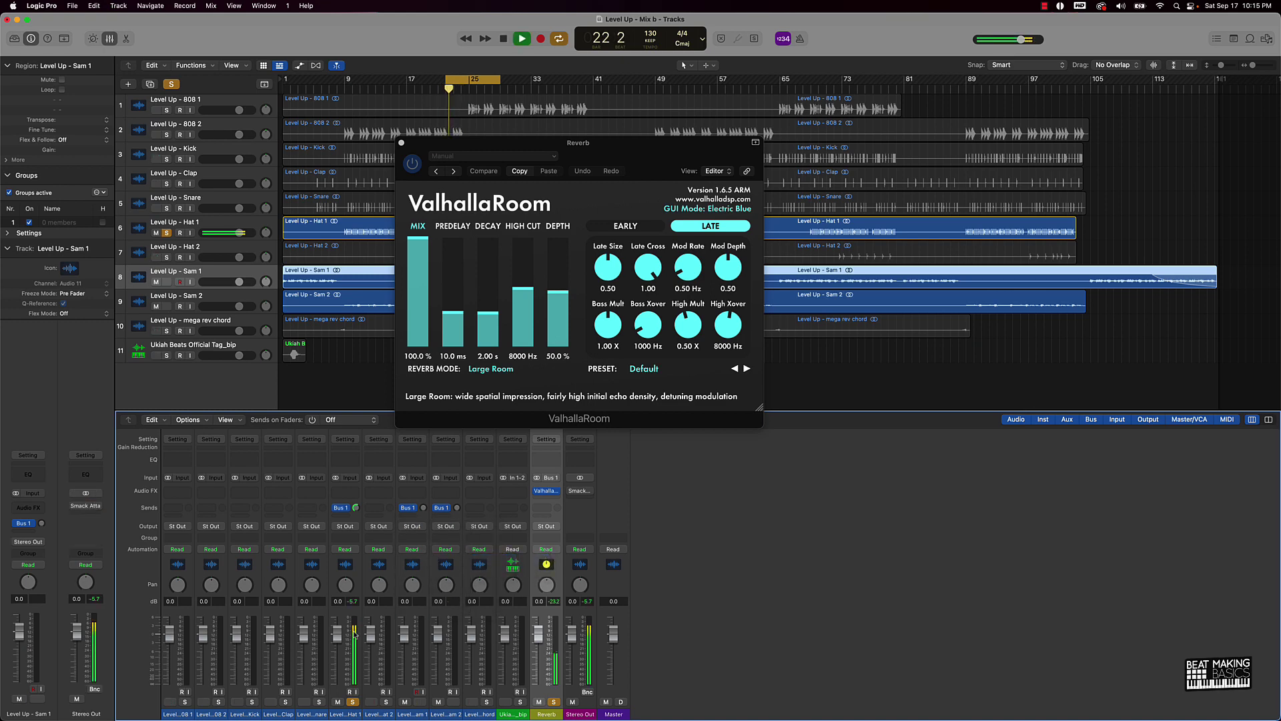
drag(356, 507, 356, 503)
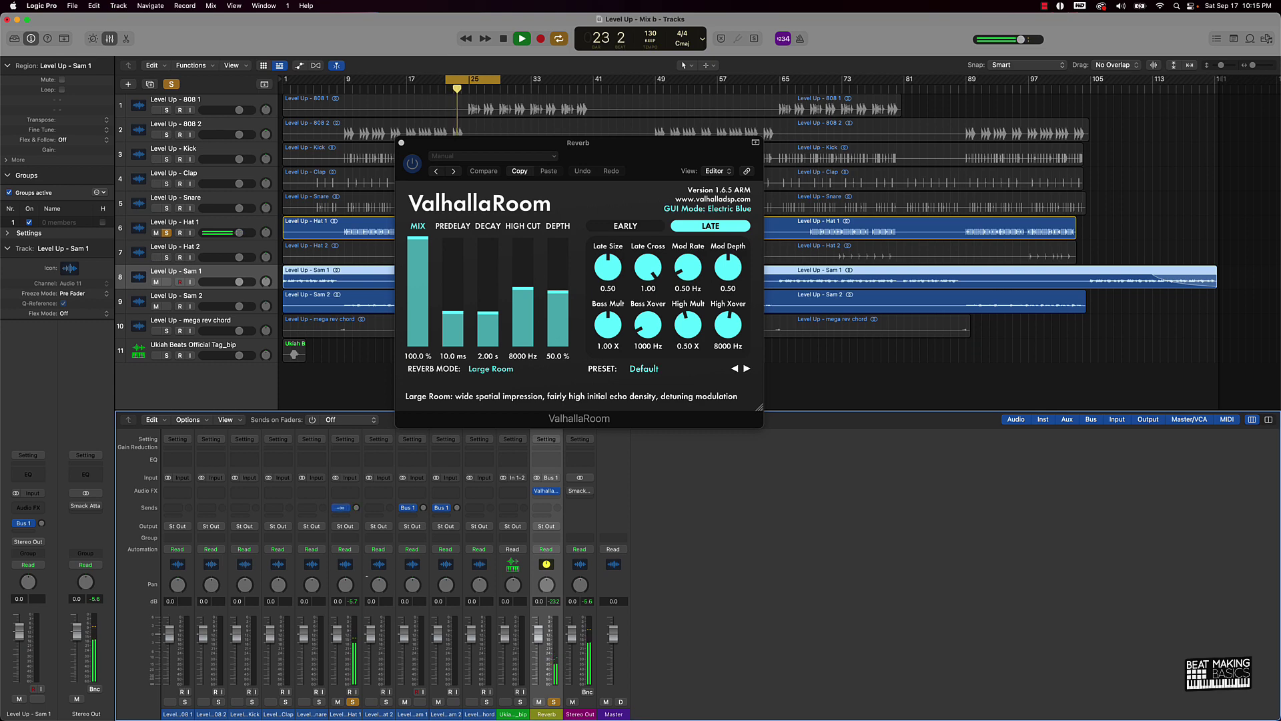
key(space)
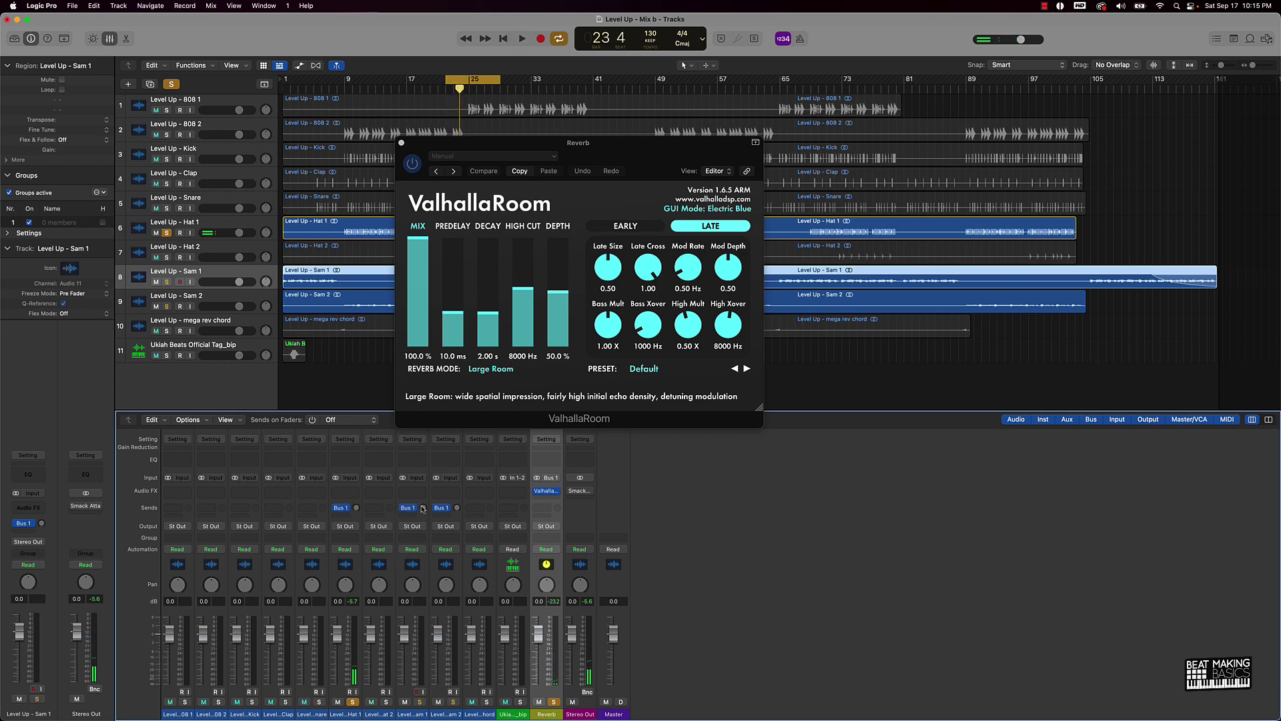
Solo Sam 1 in place of Hat 1 while the loop plays.
key(space)
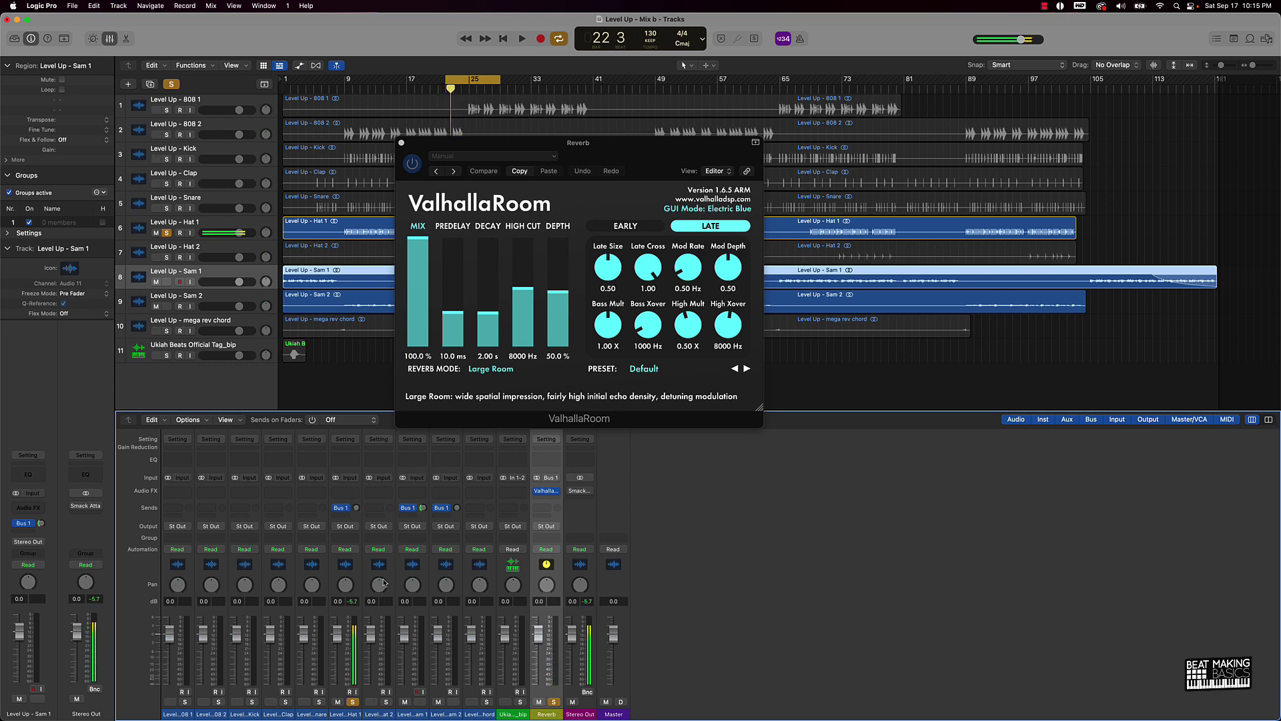
click(352, 702)
click(419, 702)
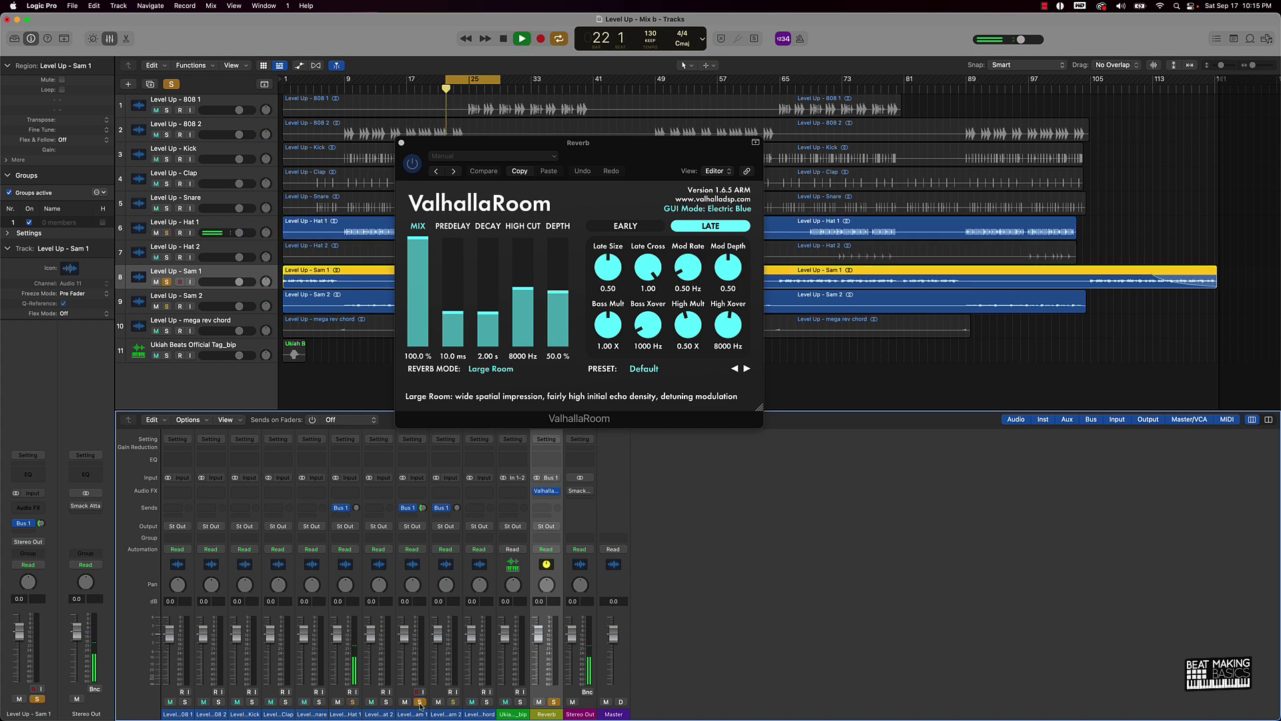
key(space)
Move the cycle range to start at bar 25 and vary Sam 1's Bus 1 send level during playback.
drag(467, 79, 492, 79)
drag(423, 511, 423, 493)
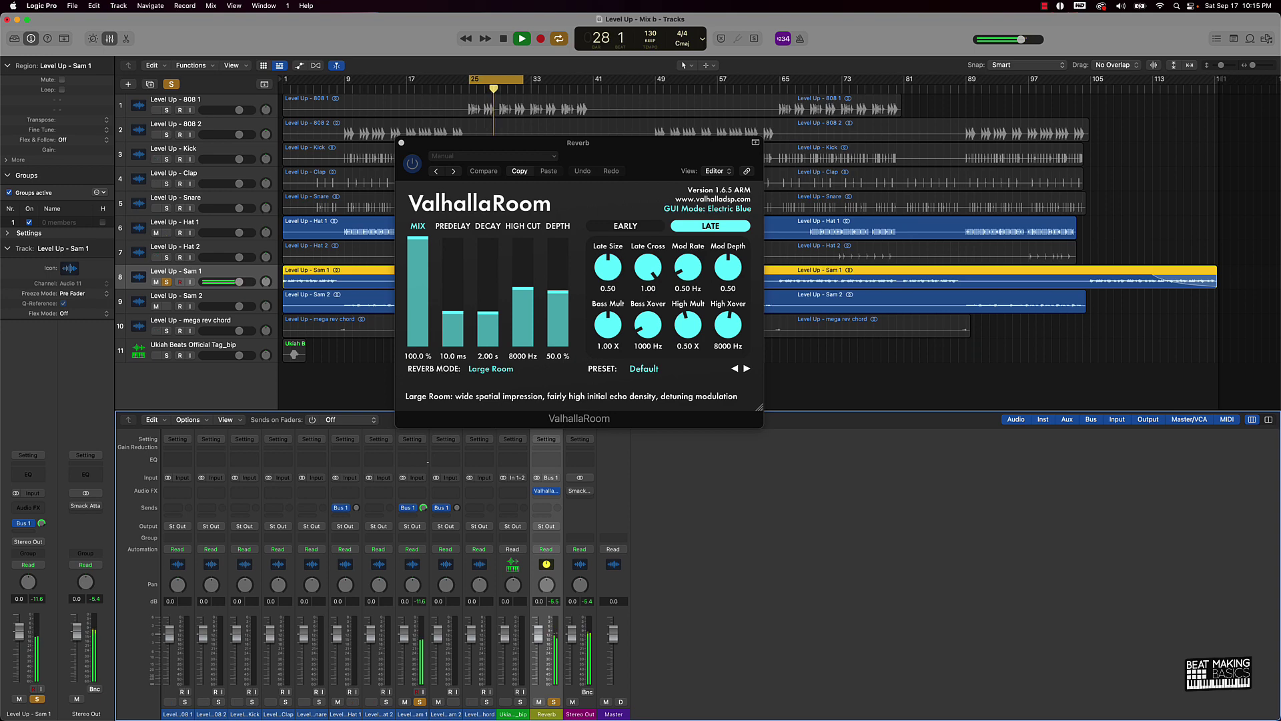
drag(422, 507, 423, 517)
key(space)
Close the ValhallaRoom window and turn Sam 1's Bus 1 send all the way down.
click(401, 142)
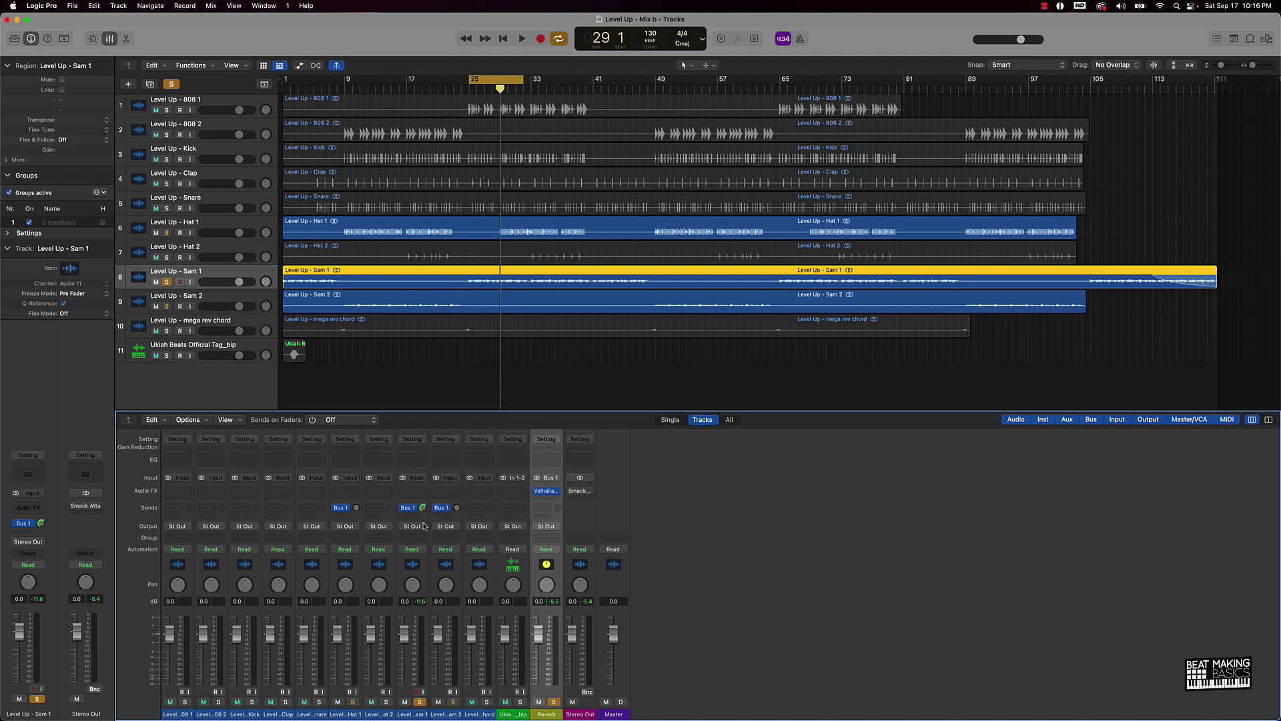
click(411, 713)
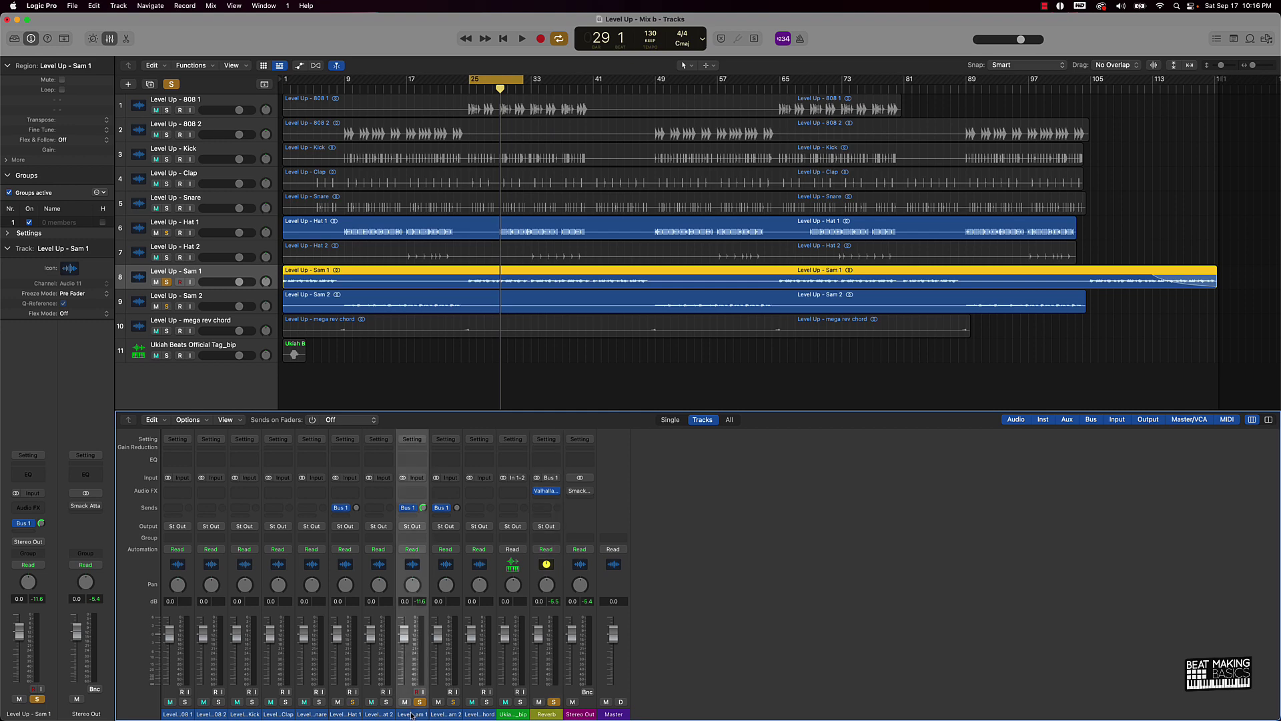
double_click(411, 713)
drag(423, 507, 423, 534)
Turn off the cycle range and create a new auxiliary channel strip with its fader at about 2.7 dB.
click(503, 86)
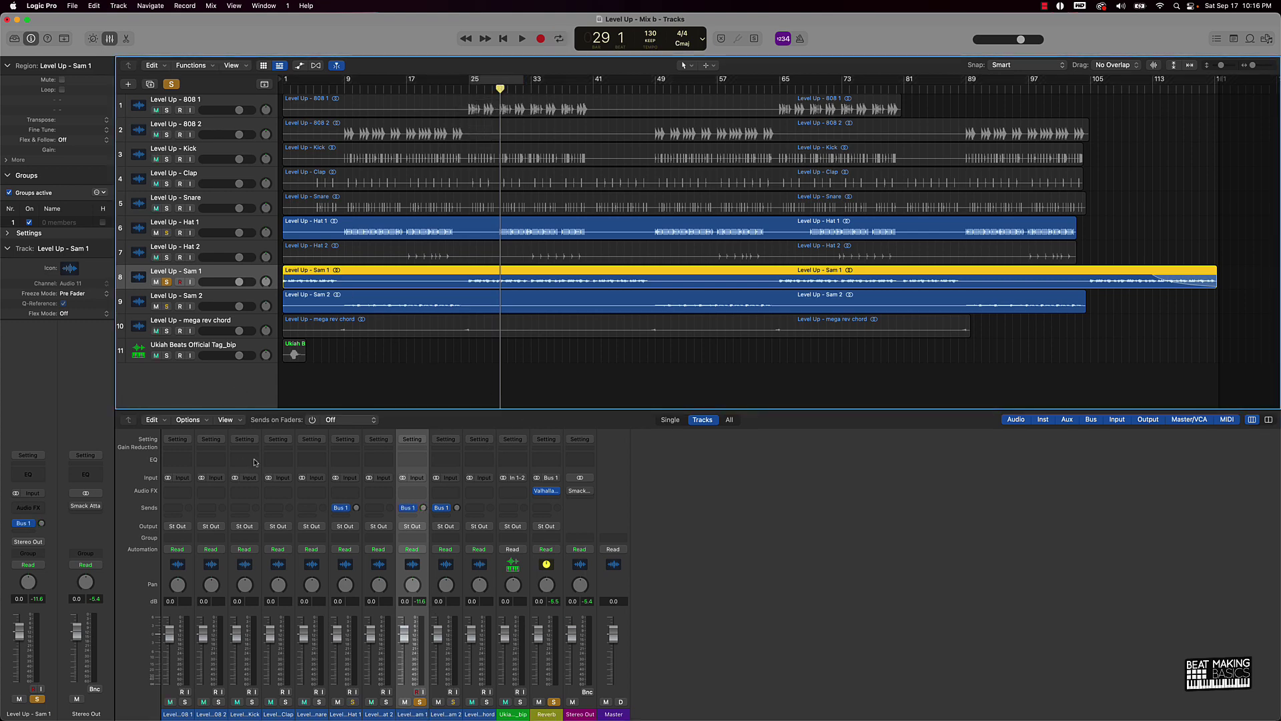
click(200, 423)
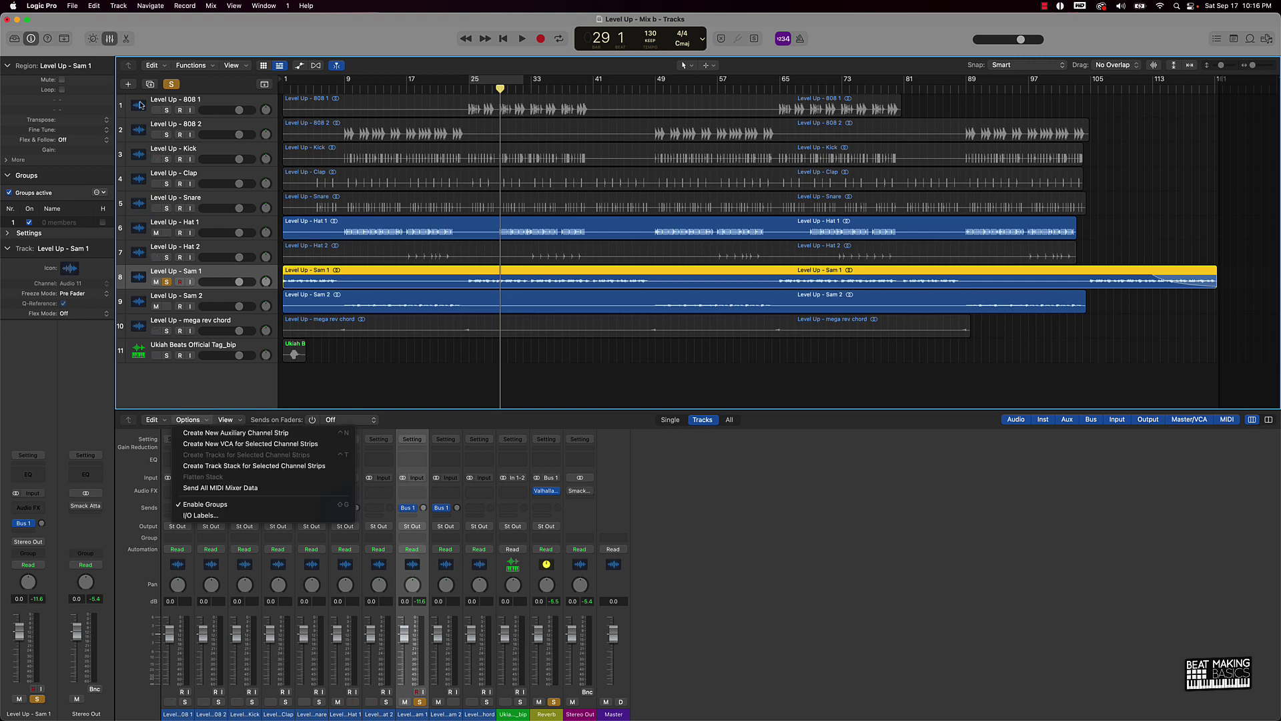
click(225, 432)
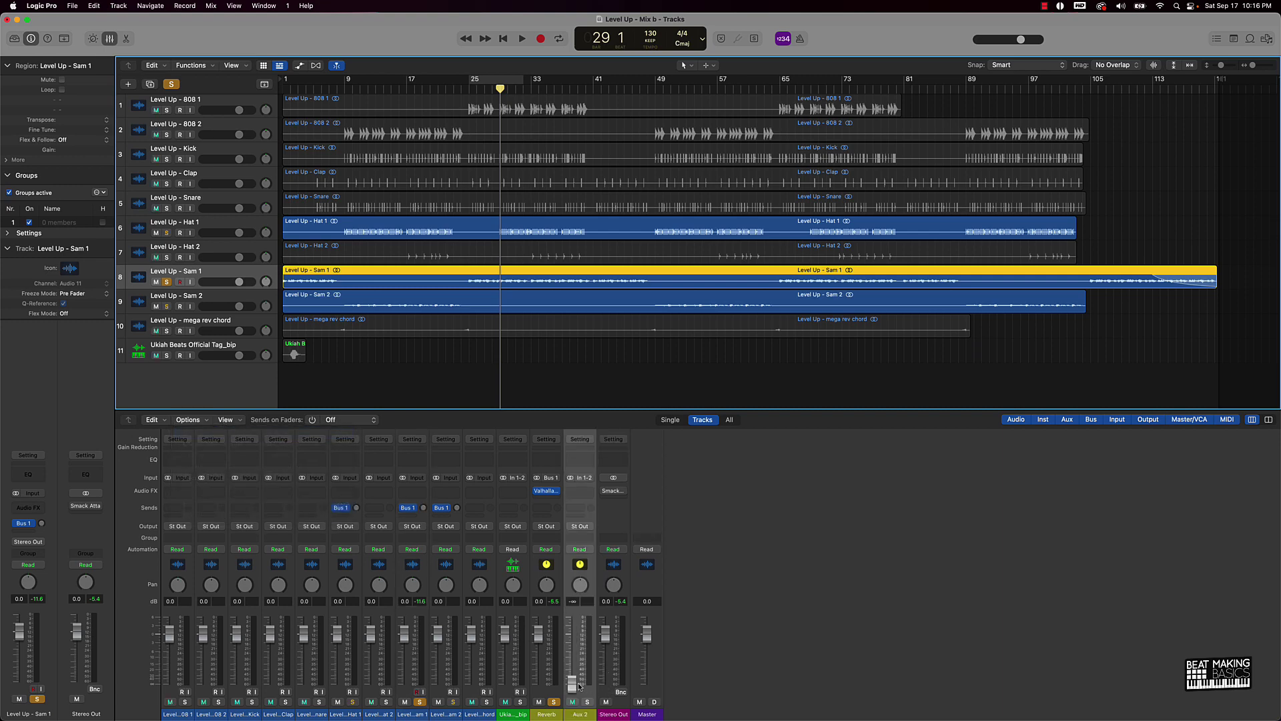
drag(572, 684, 572, 626)
Assign the 808 1 and Aux 2 channels to Group 1, resetting the Aux 2 fader and testing the linked faders at 0.2 dB.
click(173, 538)
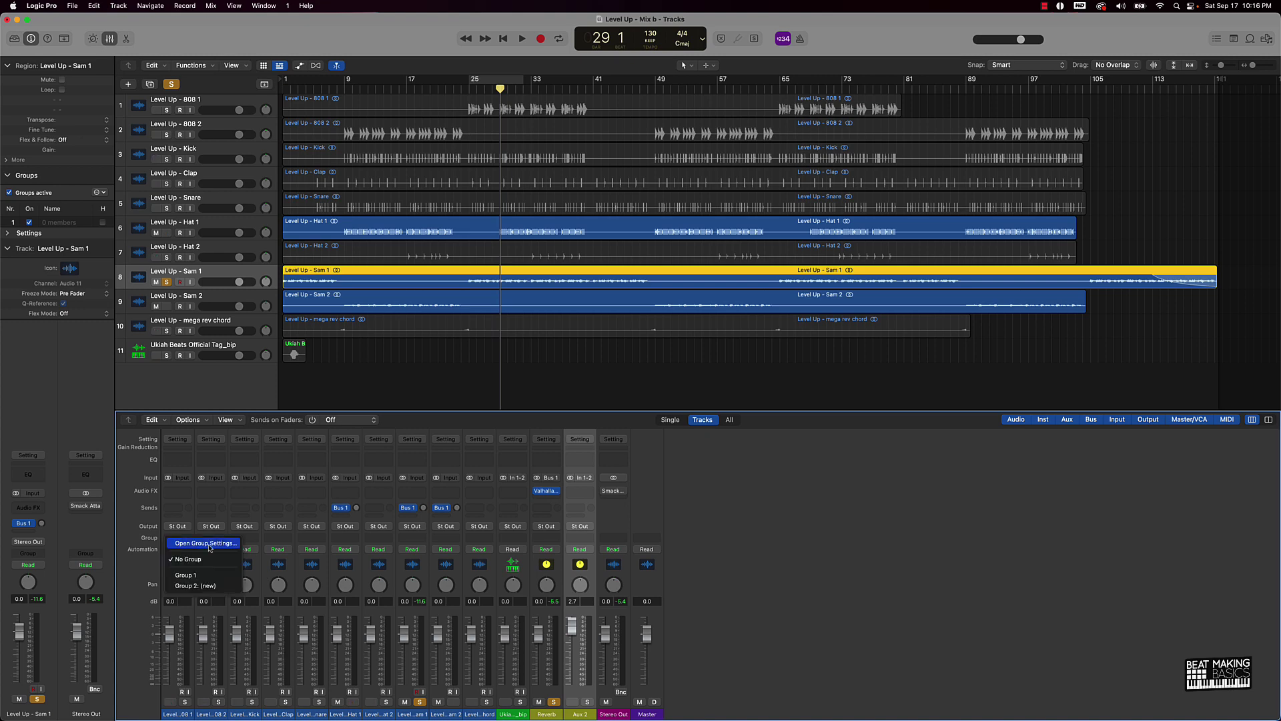
click(201, 574)
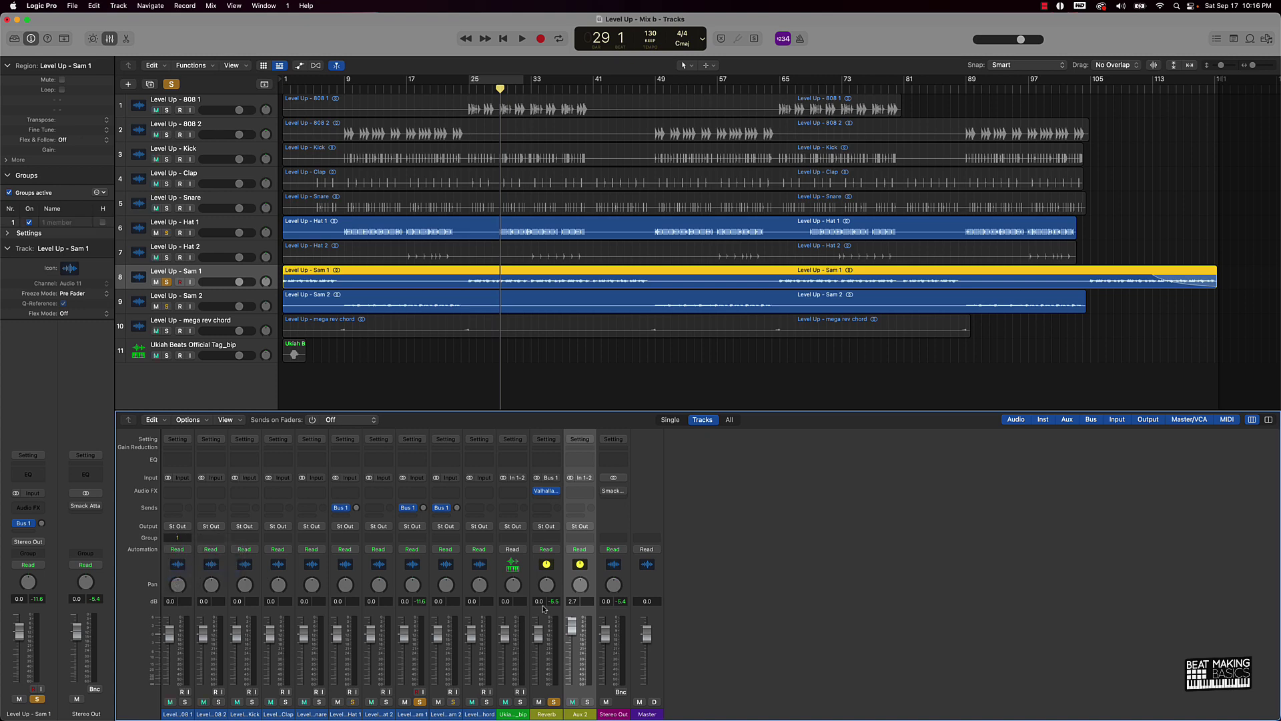
alt+click(572, 633)
click(578, 539)
click(599, 575)
mouse_move(572, 639)
mouse_down()
mouse_move(572, 665)
mouse_move(578, 639)
mouse_up()
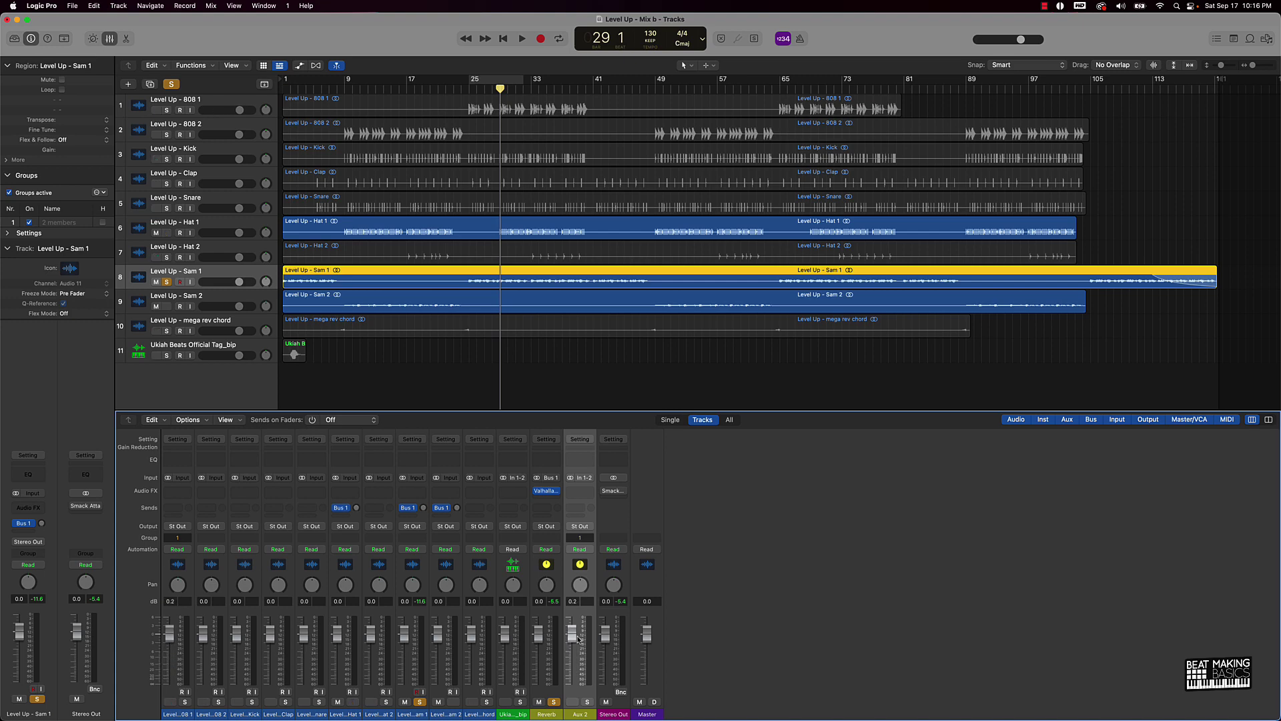
Remove the Aux 2 and 808 1 channels from Group 1.
click(580, 537)
click(586, 521)
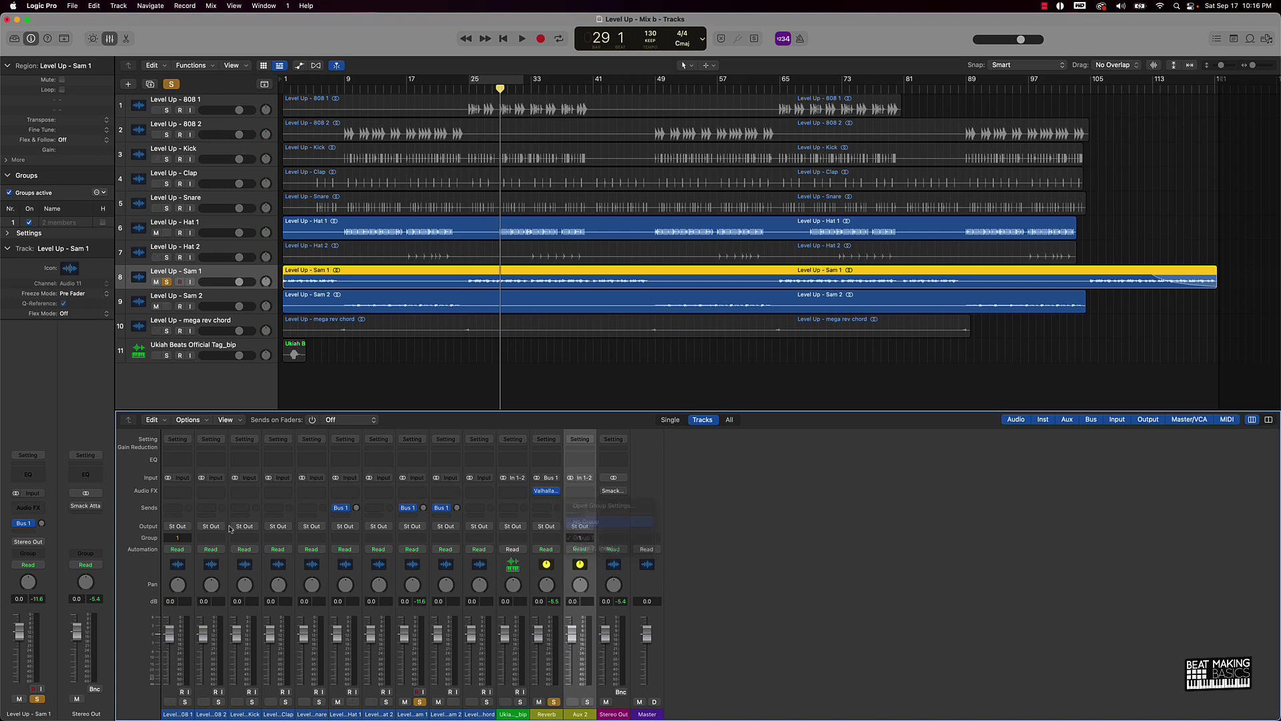
click(177, 537)
click(201, 522)
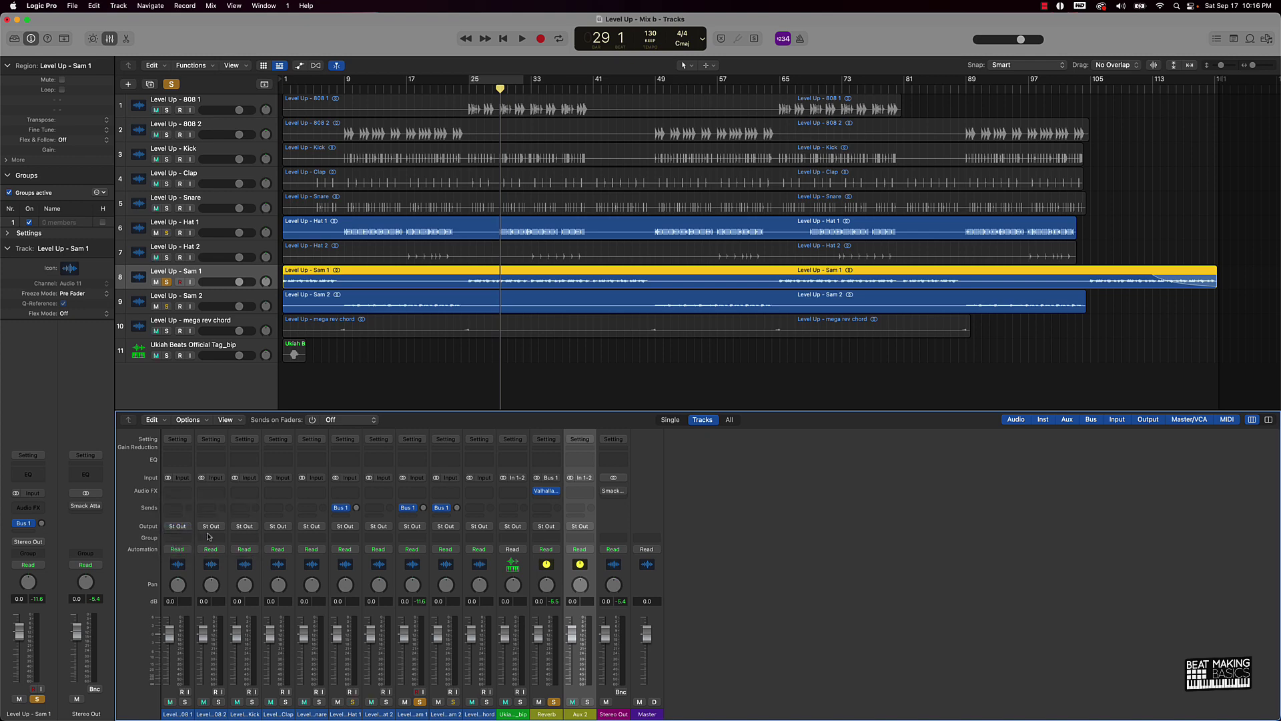
Select the Kick, Clap, Snare, Hat 1 and Hat 2 channels together and route their outputs to Bus 2.
alt+click(236, 701)
drag(249, 716, 398, 711)
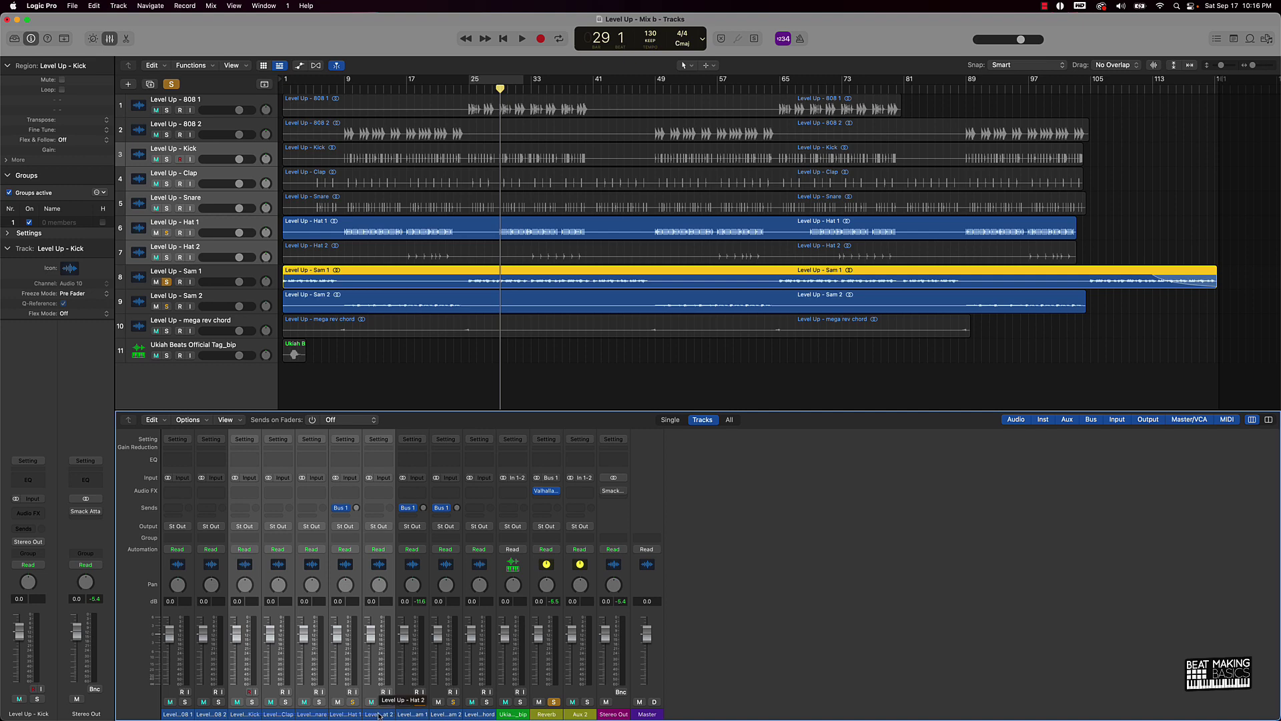
click(243, 527)
mouse_move(268, 571)
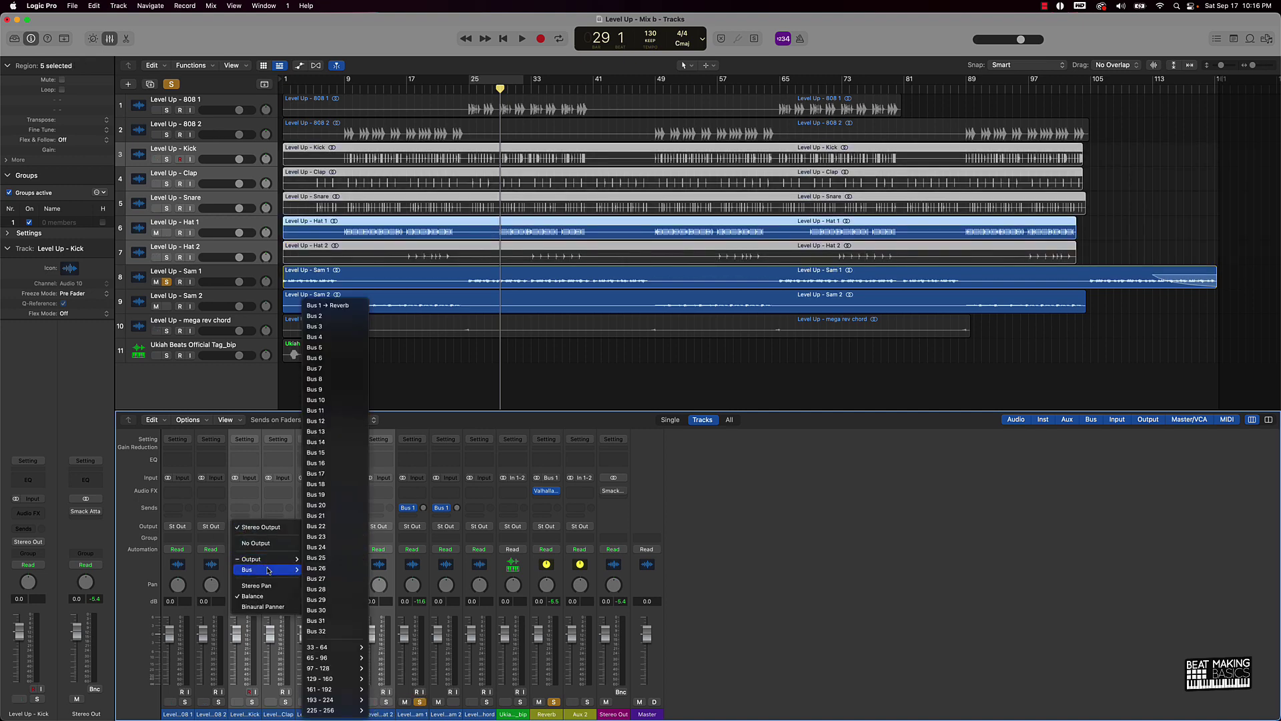
click(329, 316)
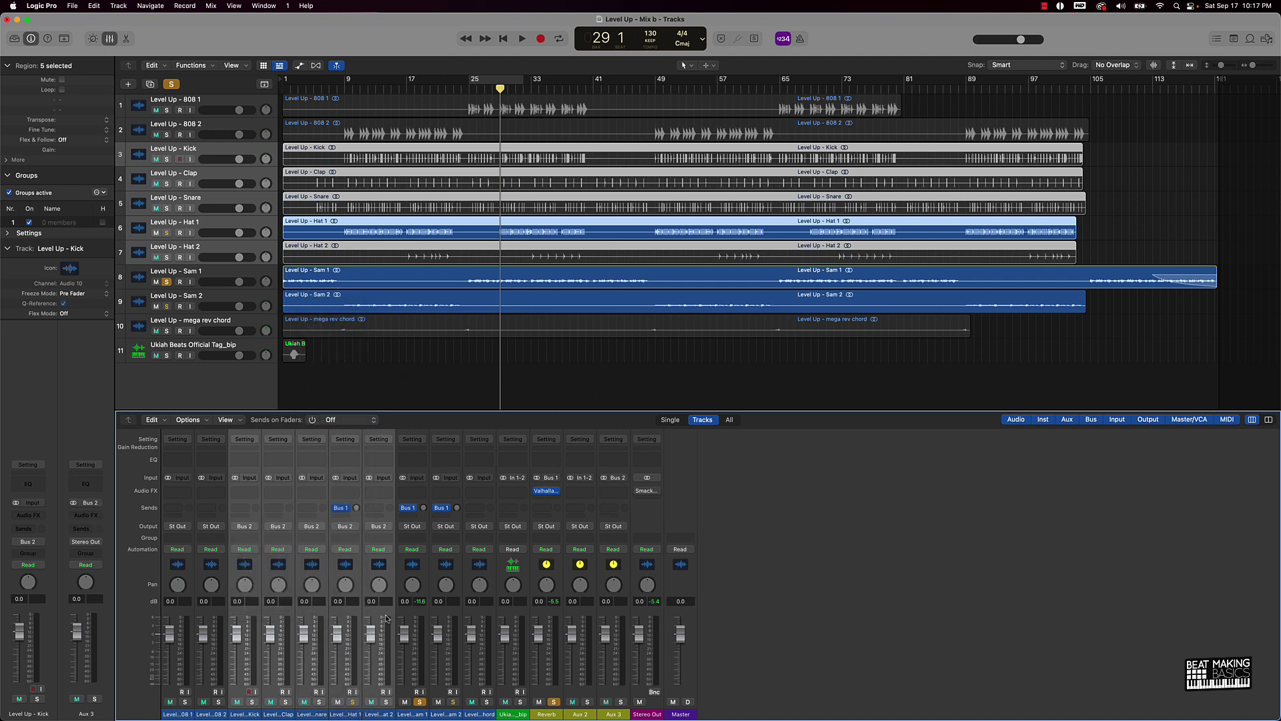
Solo the Aux 3 channel fed by Bus 2 and turn off solo on Reverb and Sam 1.
click(621, 701)
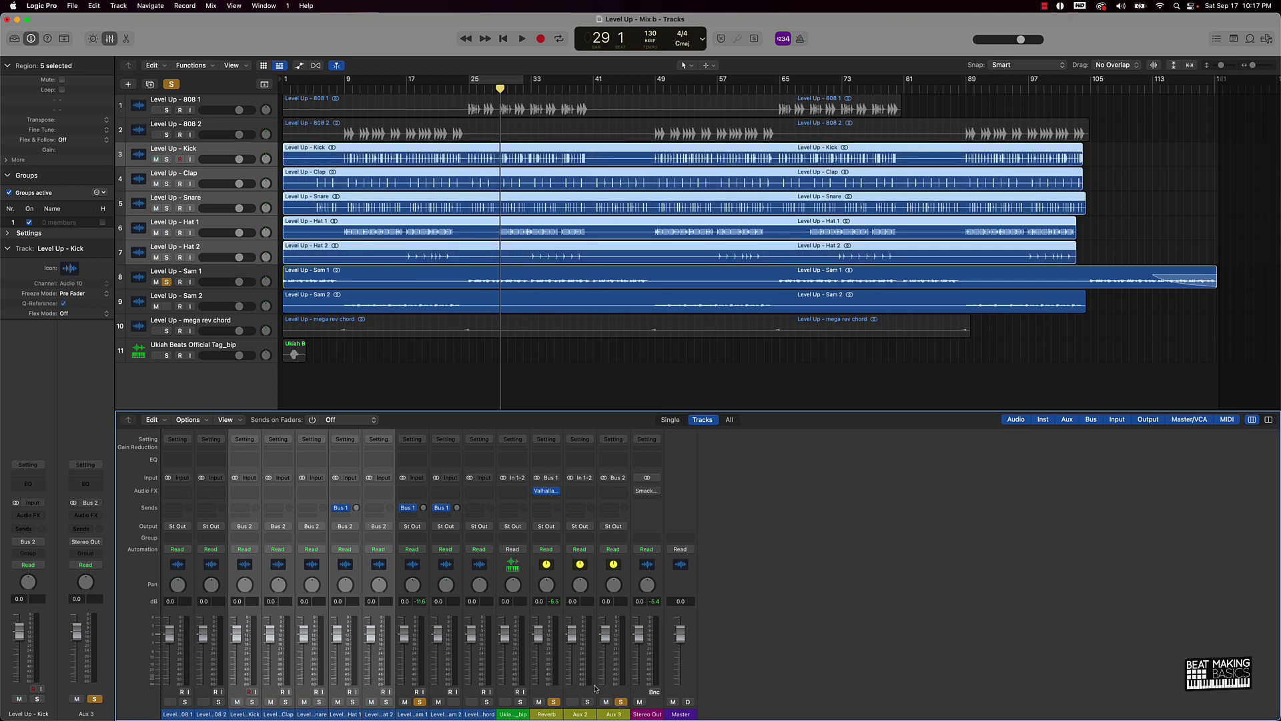
click(553, 702)
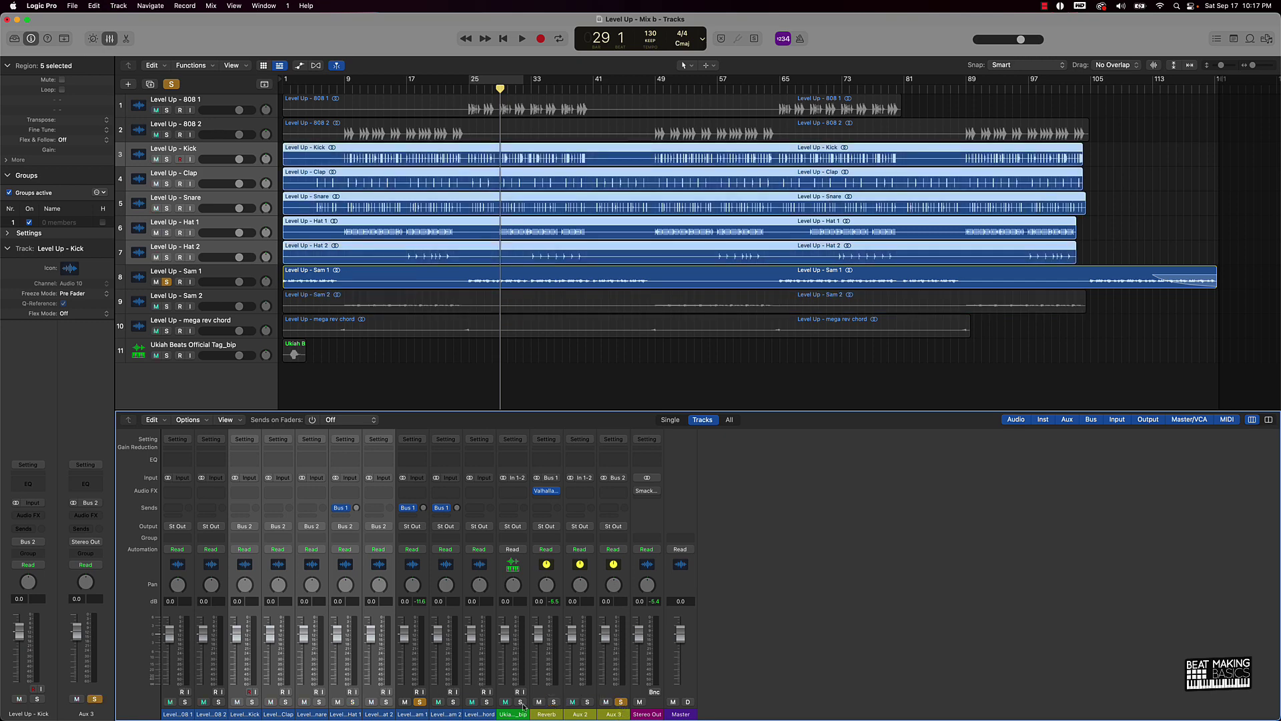
click(422, 703)
Audition the drum bus while lowering the Aux 3 fader to about -6.4 dB and further to about -25.5 dB.
key(space)
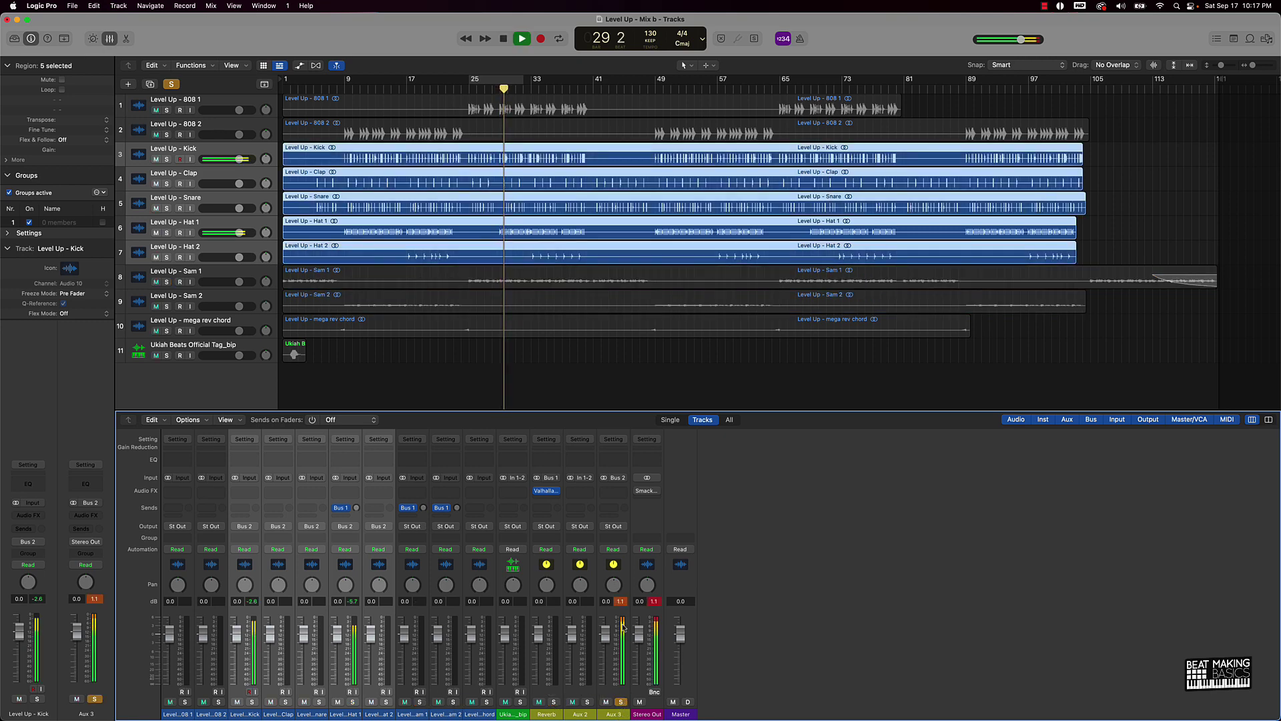
drag(605, 632, 606, 654)
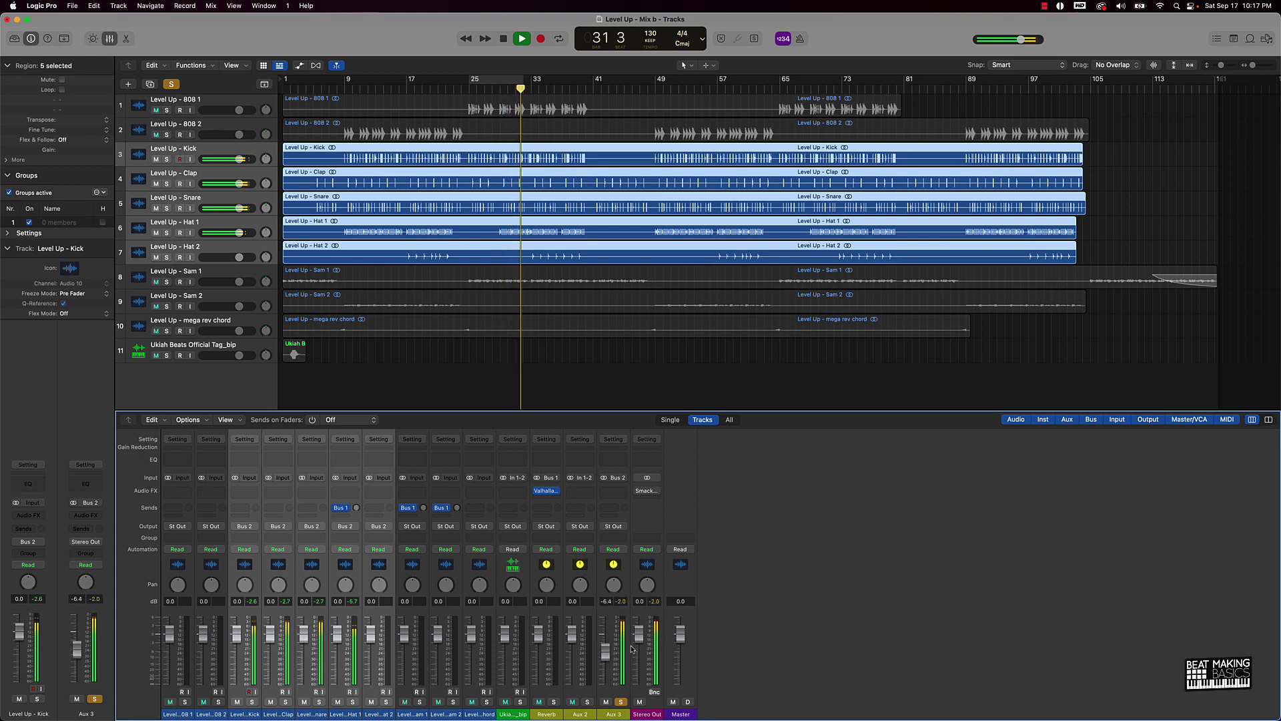
key(space)
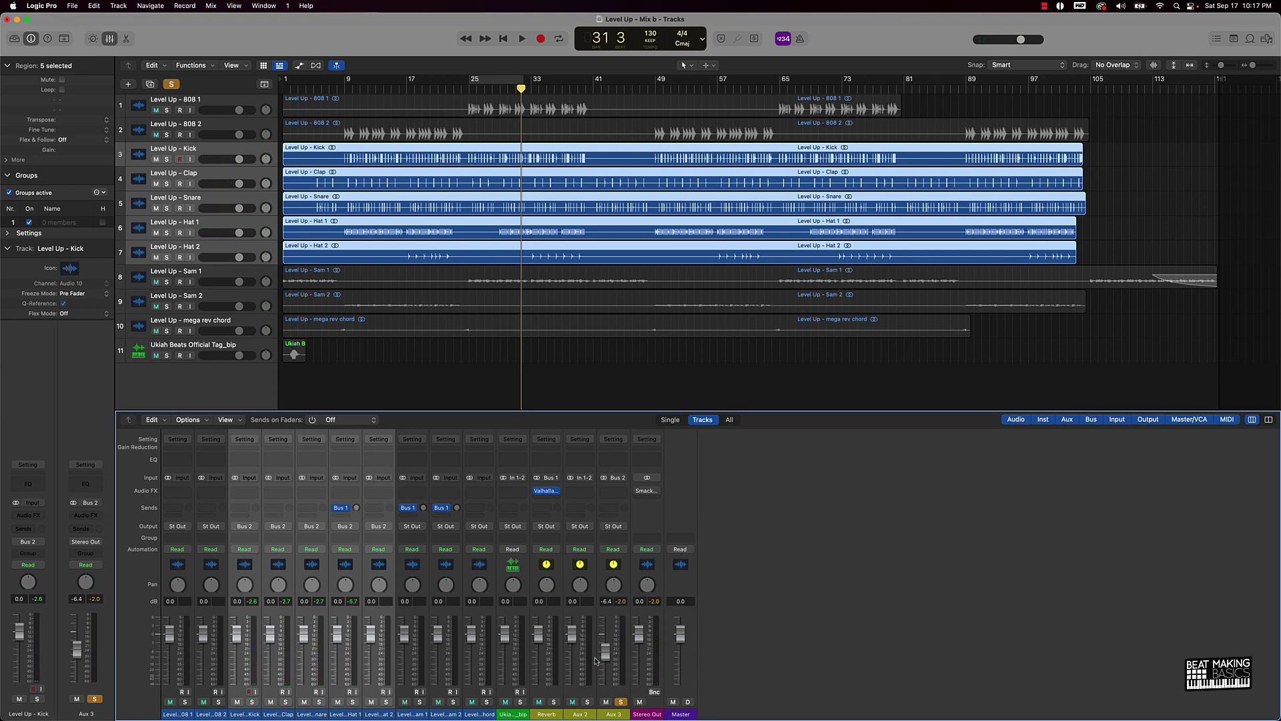
drag(605, 651, 605, 687)
key(space)
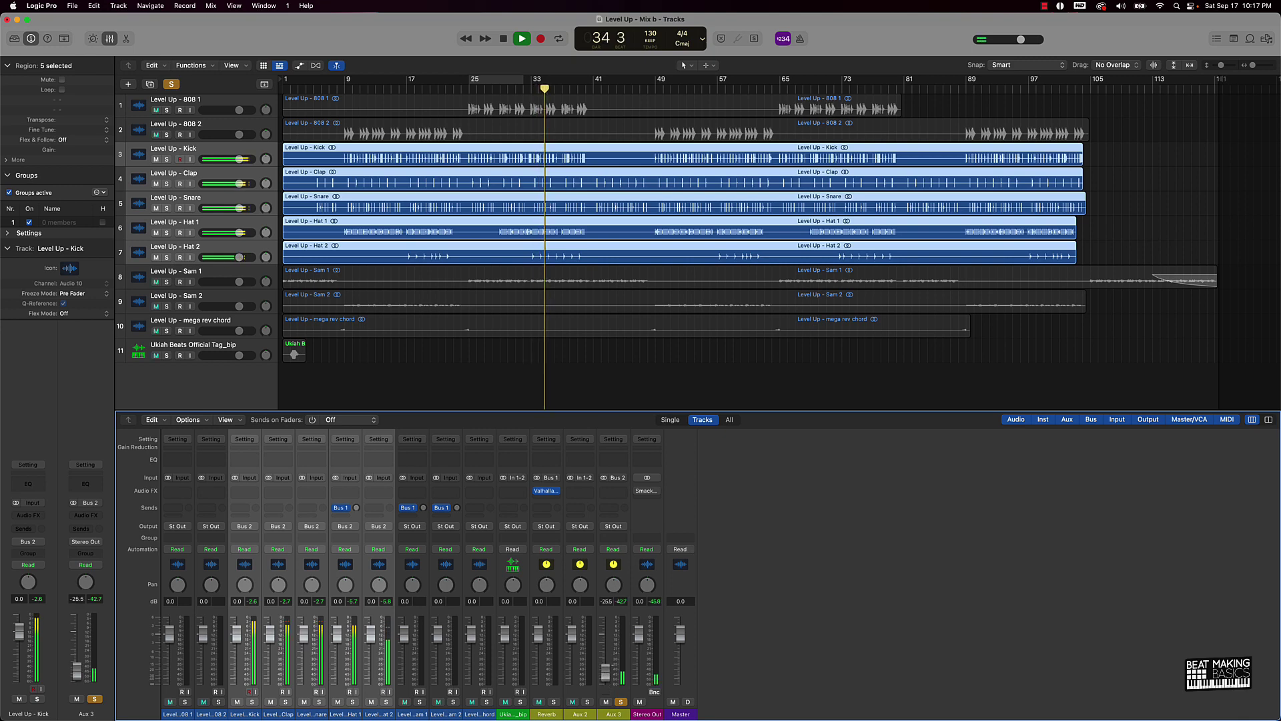
Raise the Aux 3 fader to about -8.2 dB, stop playback and reset the fader to 0.0 dB.
drag(605, 664, 606, 653)
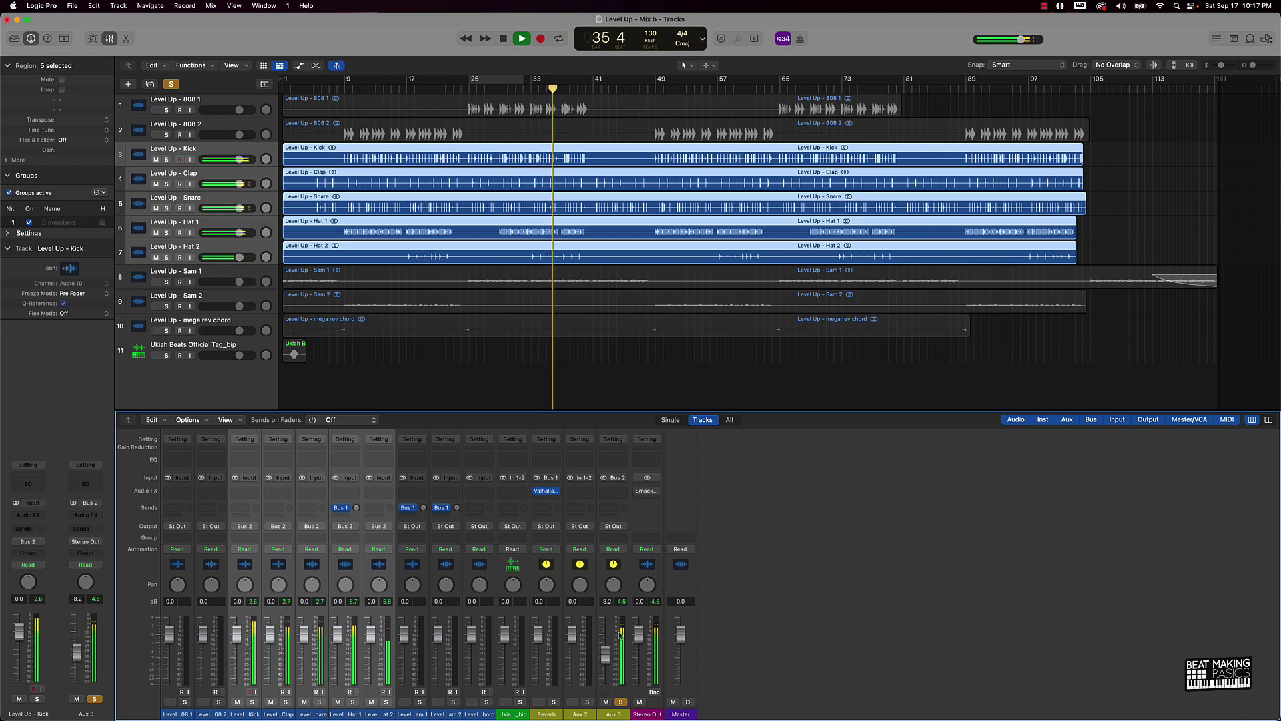
key(space)
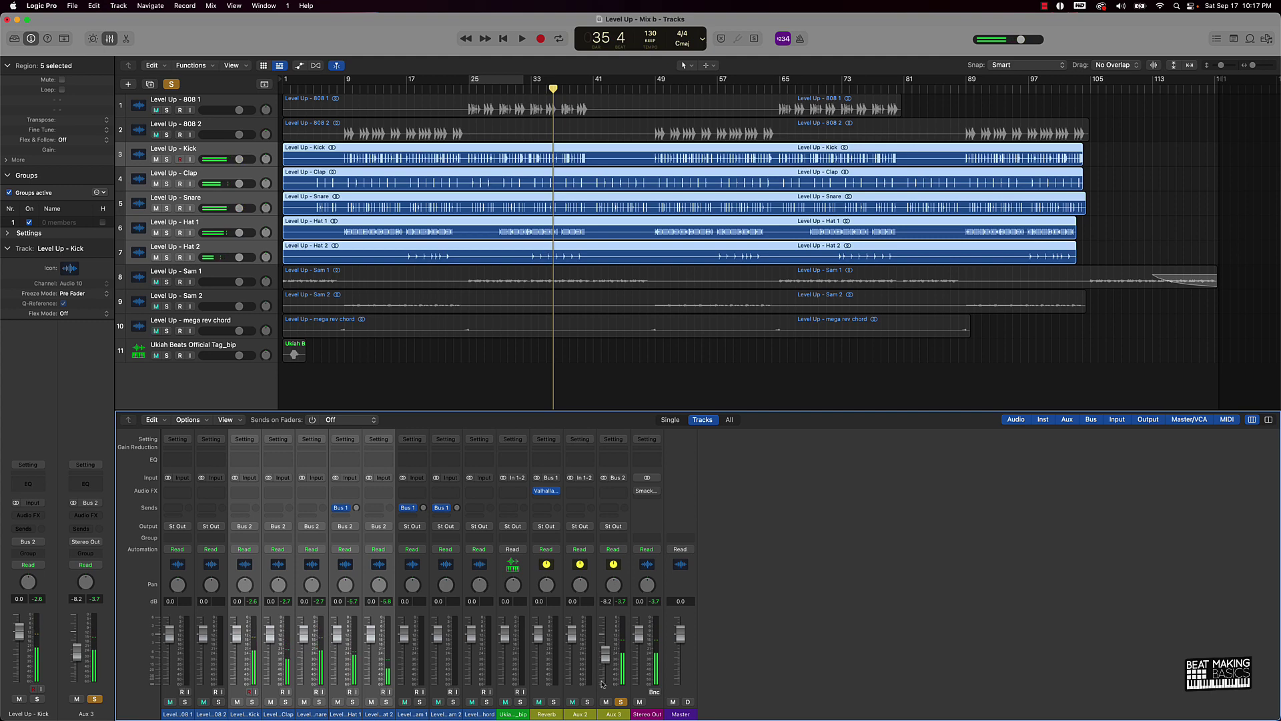
alt+click(605, 657)
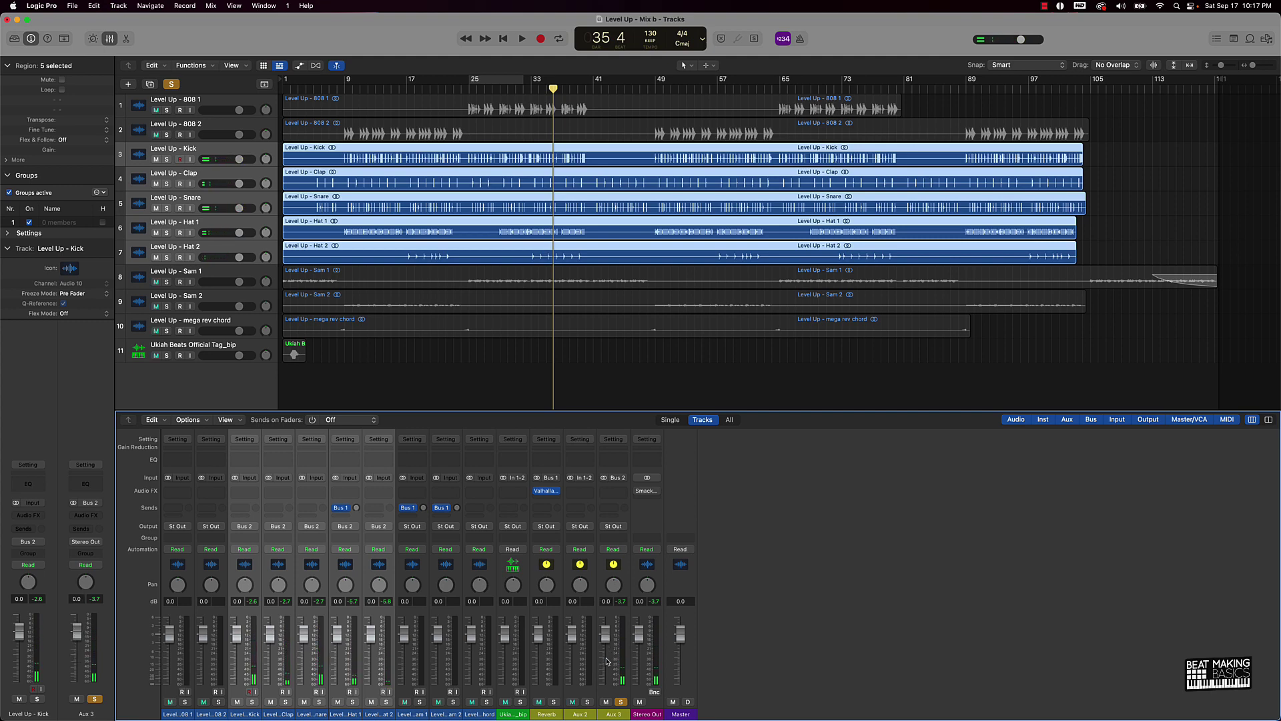
click(547, 692)
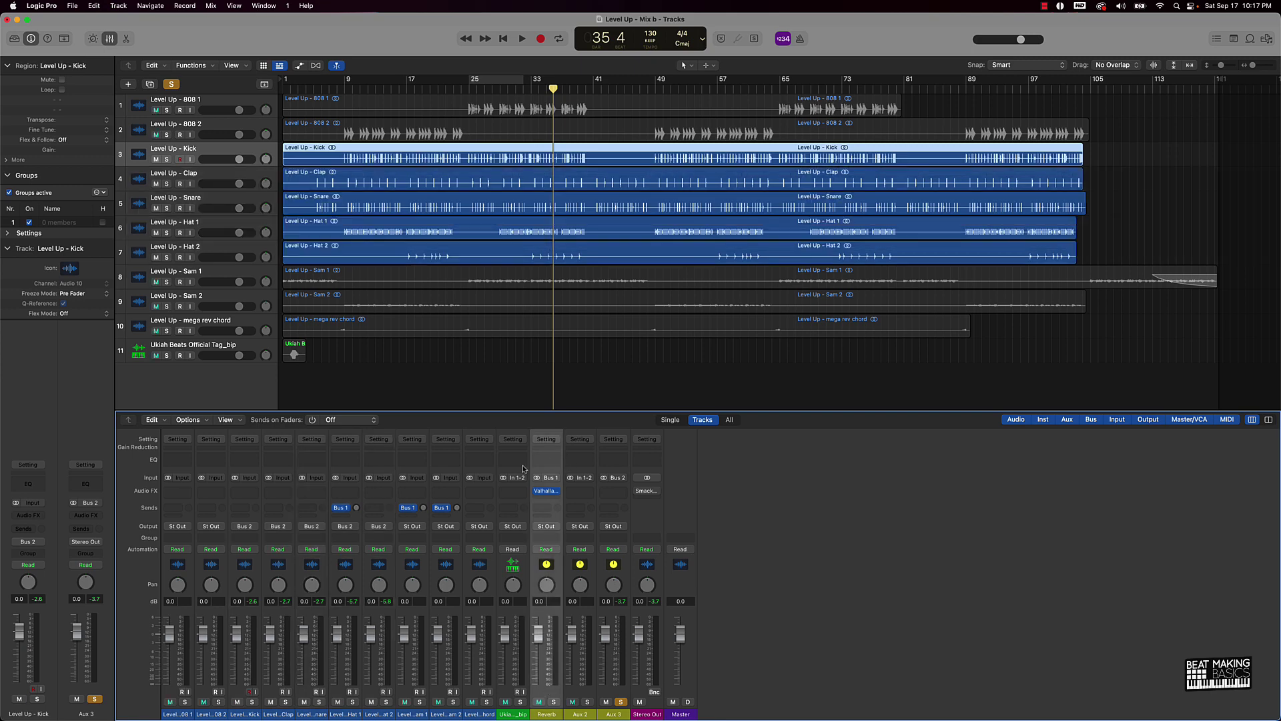
click(318, 512)
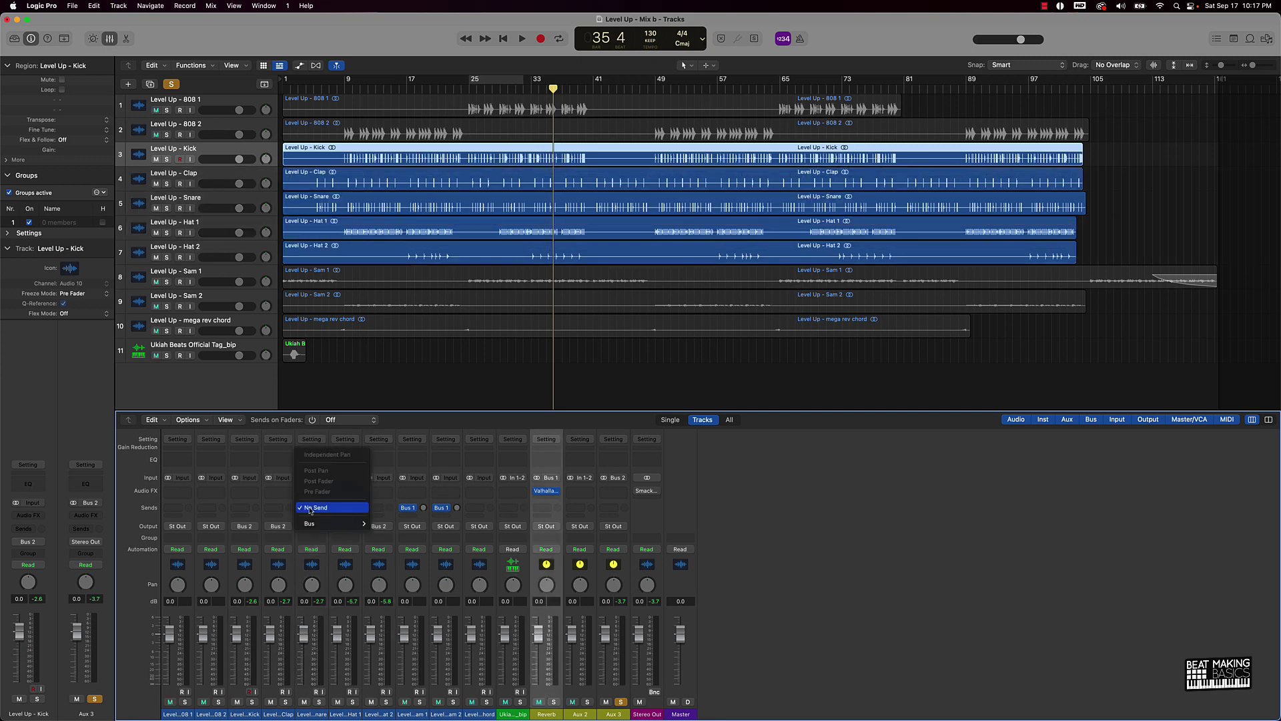
mouse_move(349, 525)
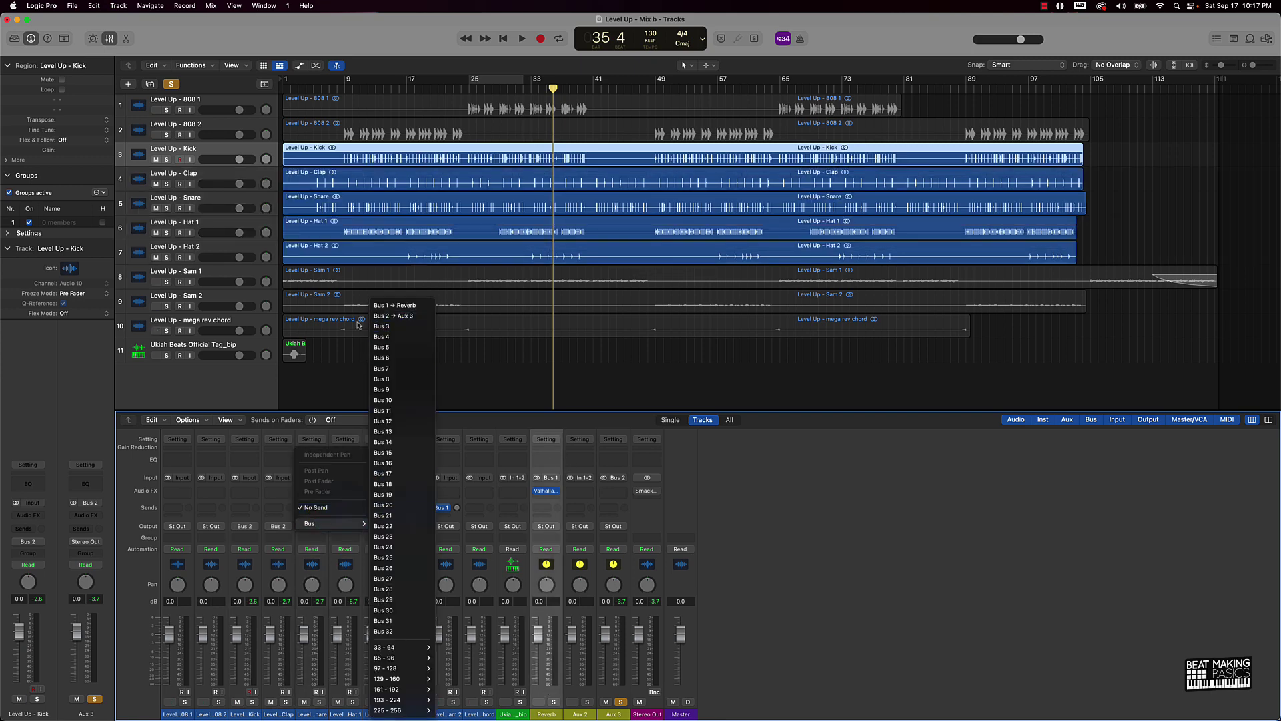
click(363, 392)
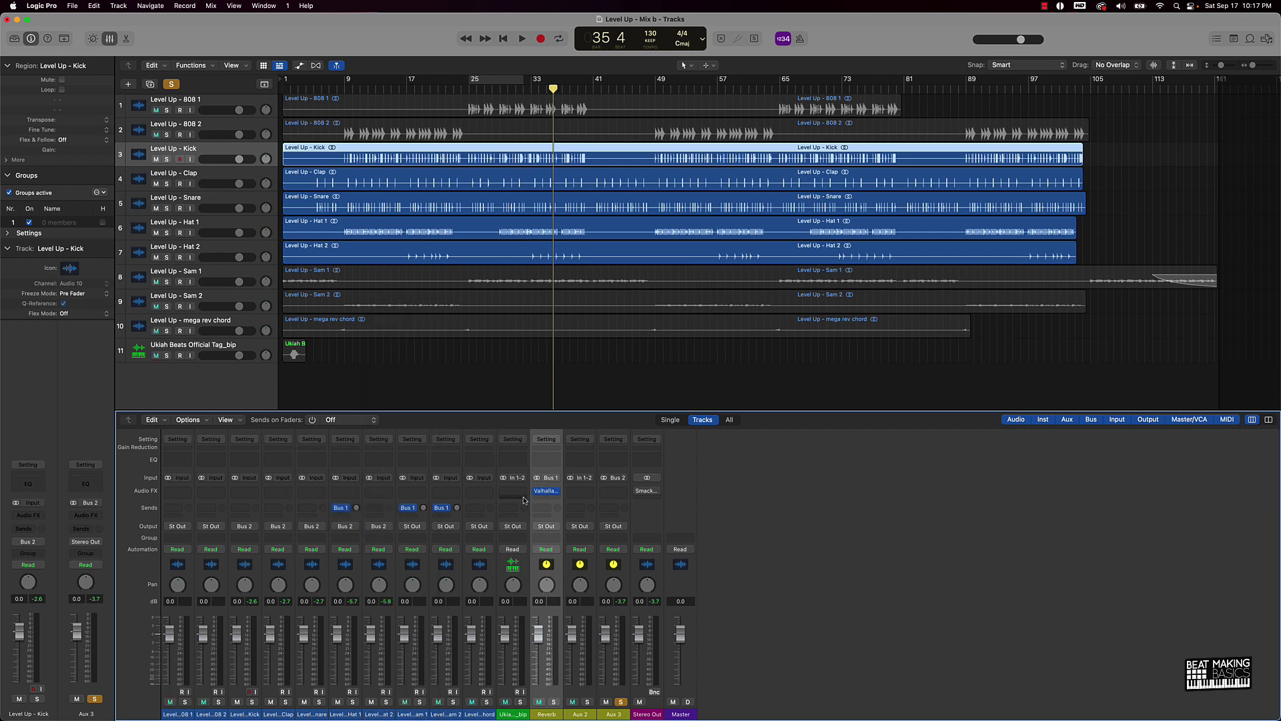
Add a Bus 1 Reverb send to the Clap channel and raise its send level.
mouse_move(553, 495)
click(282, 712)
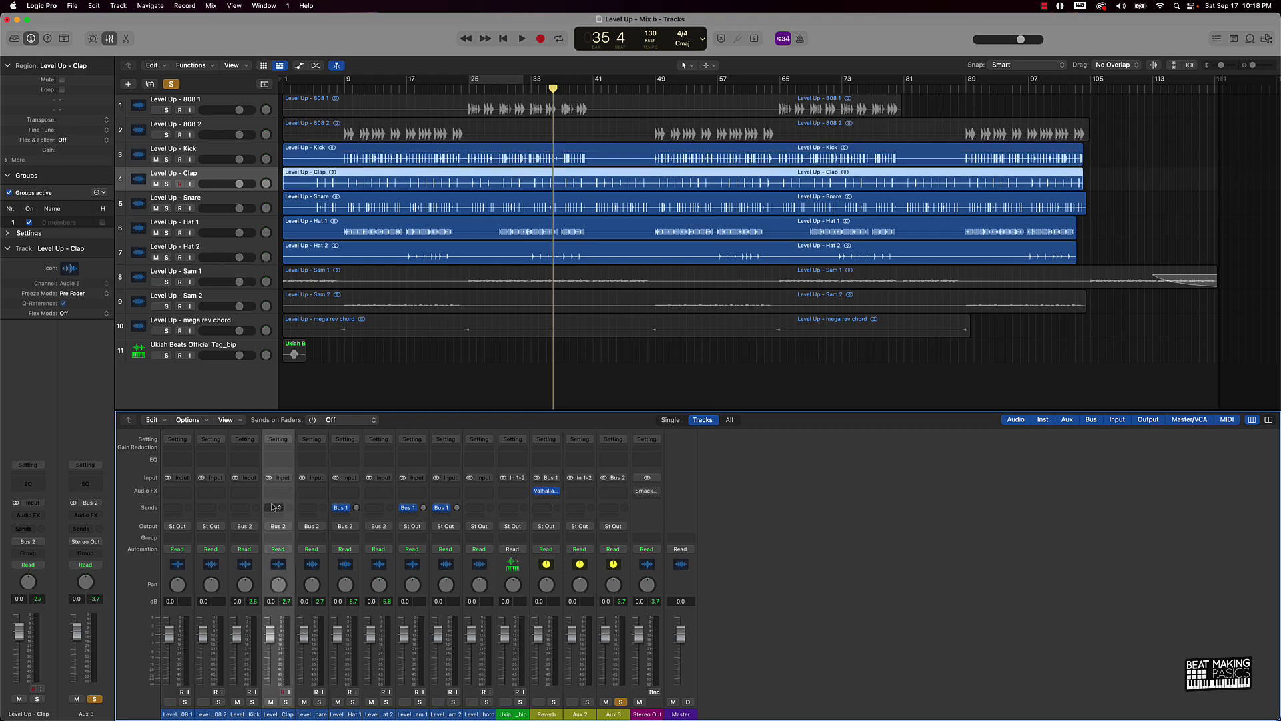
click(274, 508)
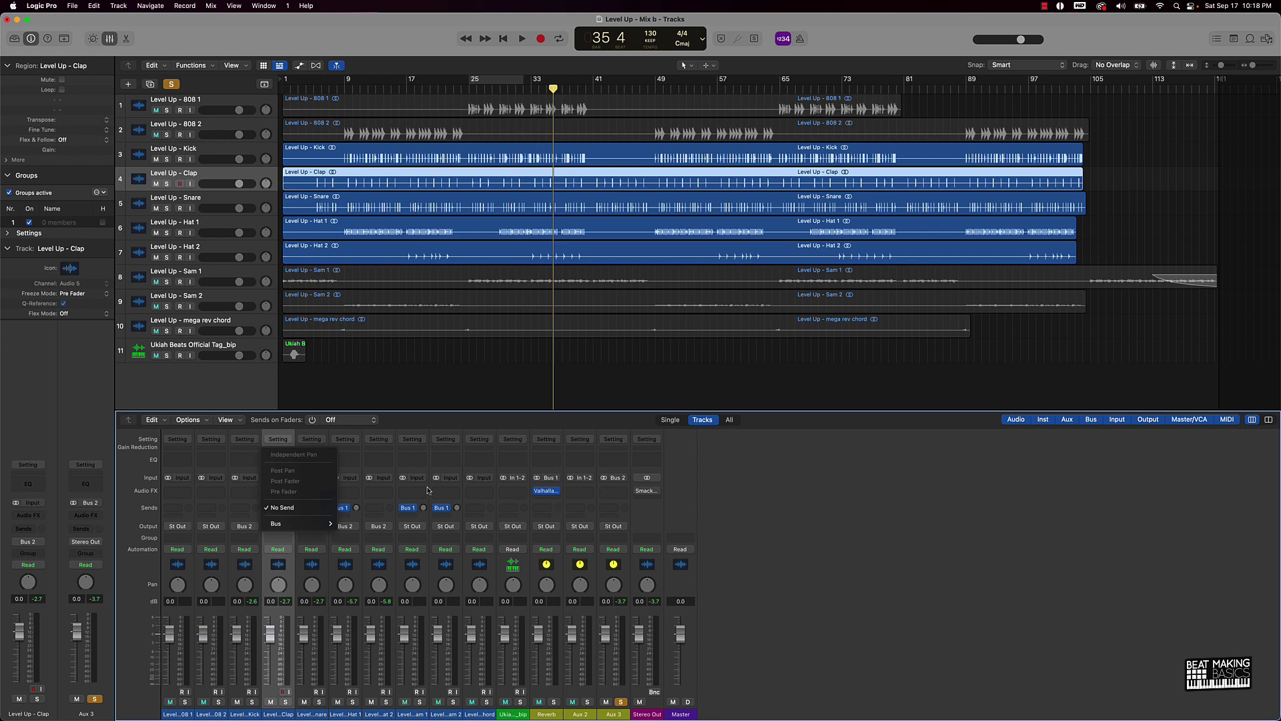
mouse_move(281, 525)
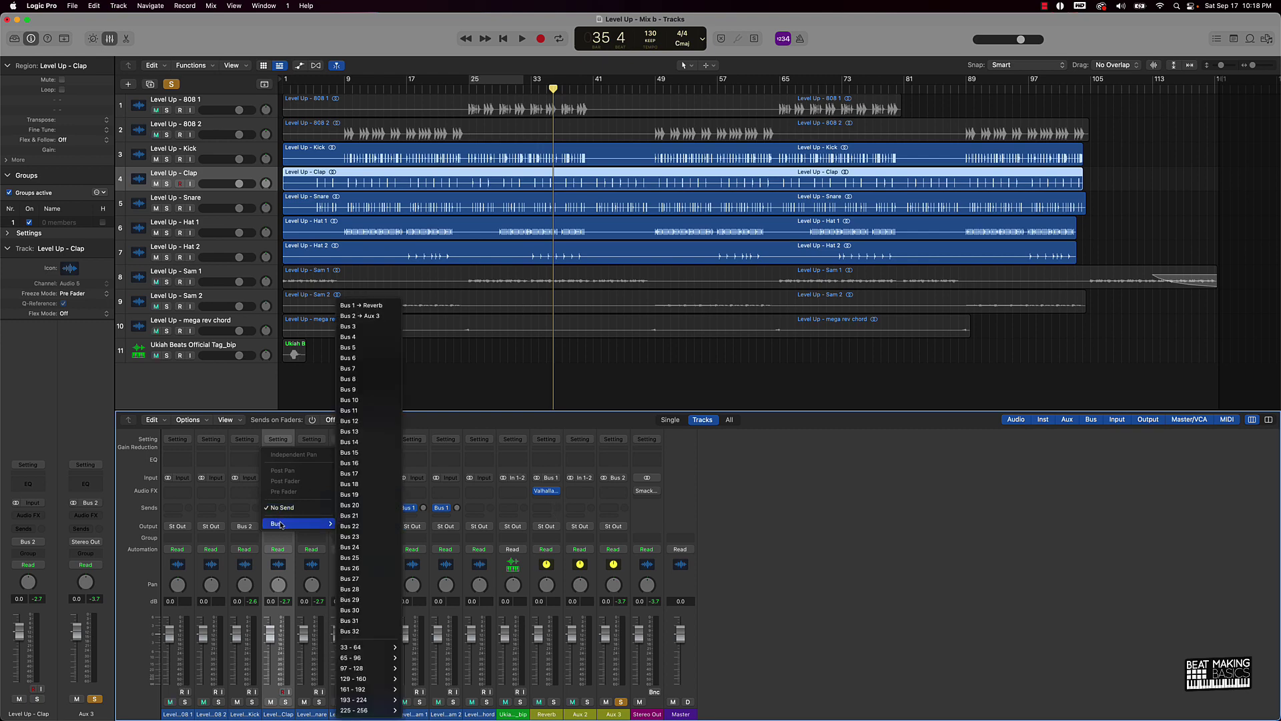
click(383, 306)
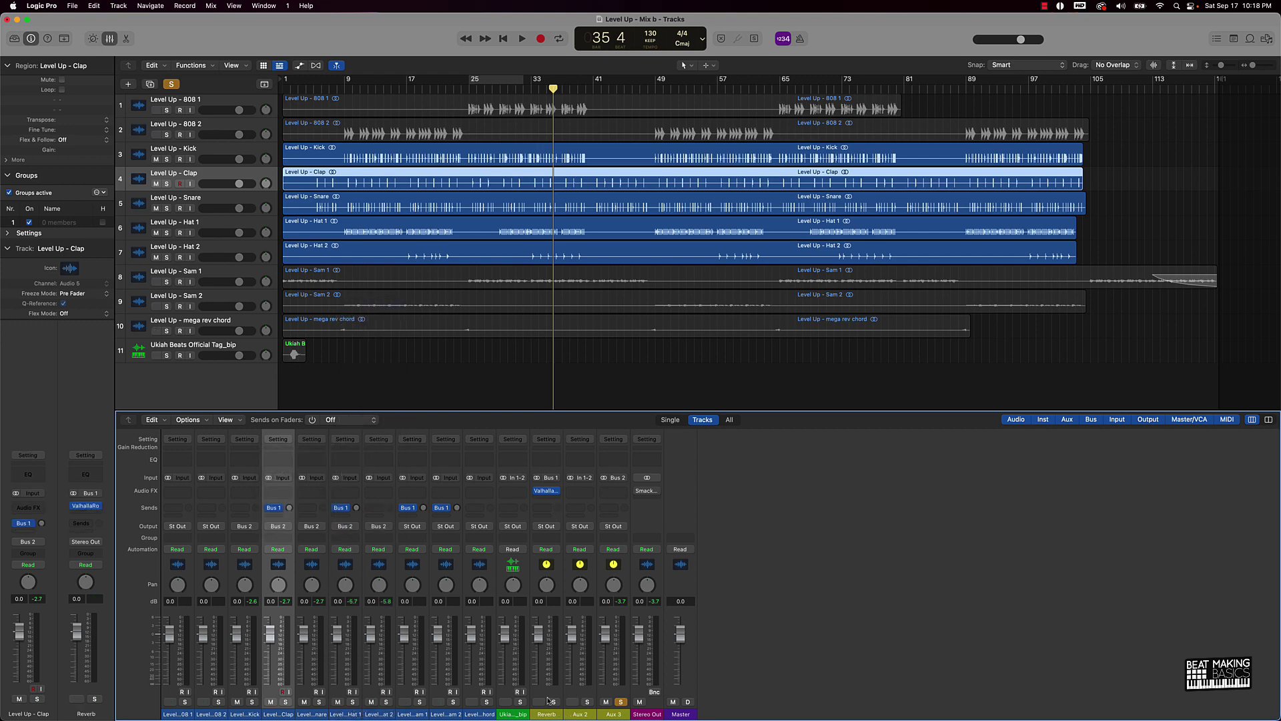
click(544, 693)
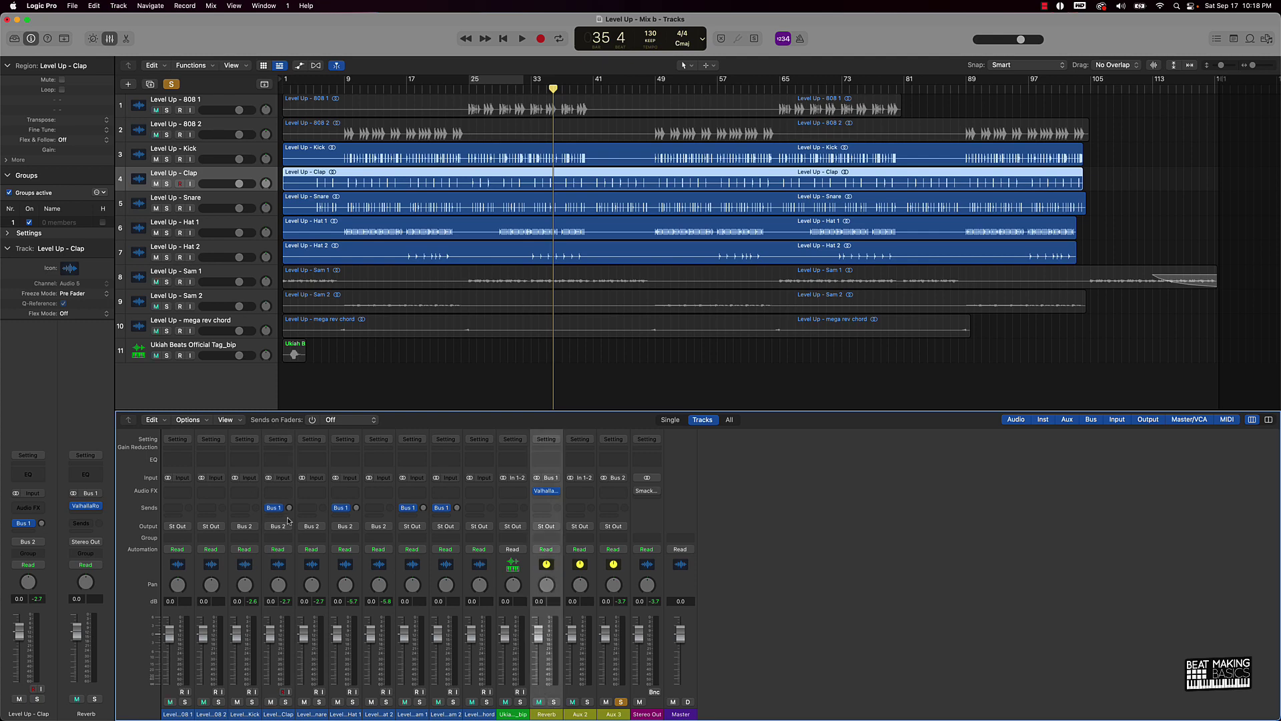
drag(289, 507, 289, 516)
Play the drum bus, solo the Reverb channel too, and replay from a few bars back to hear the clap's reverb.
key(space)
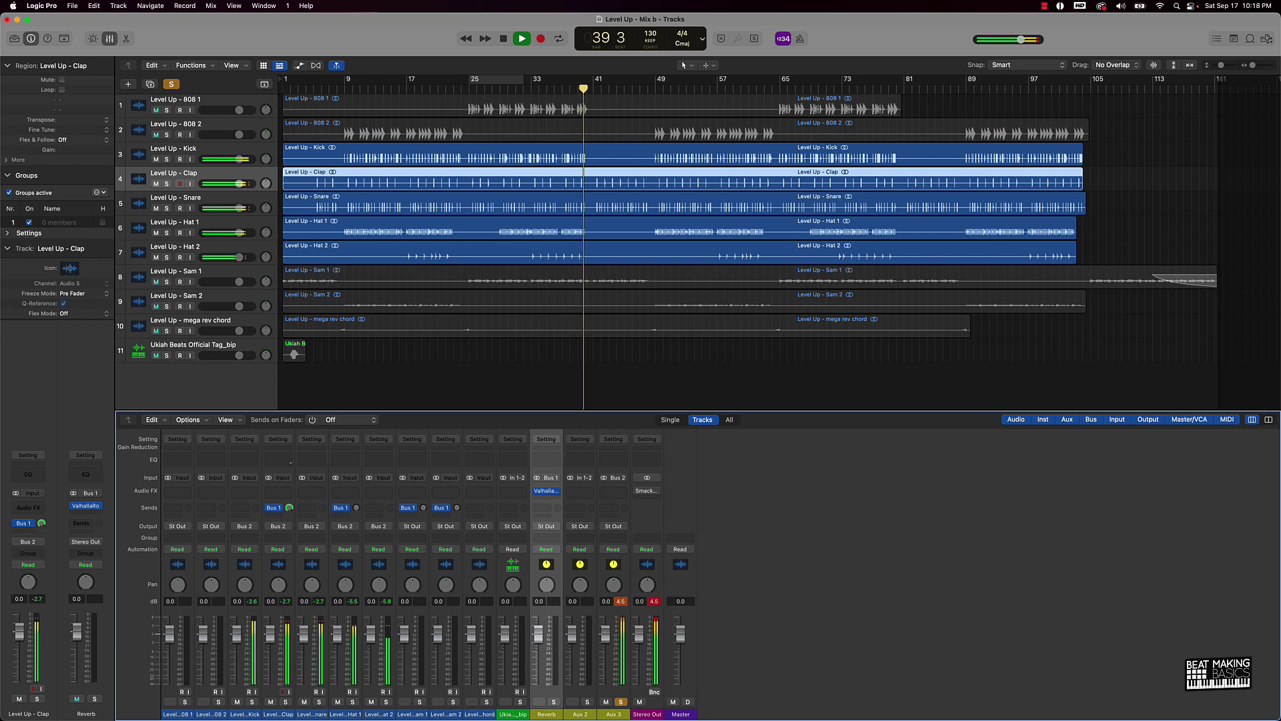
click(553, 702)
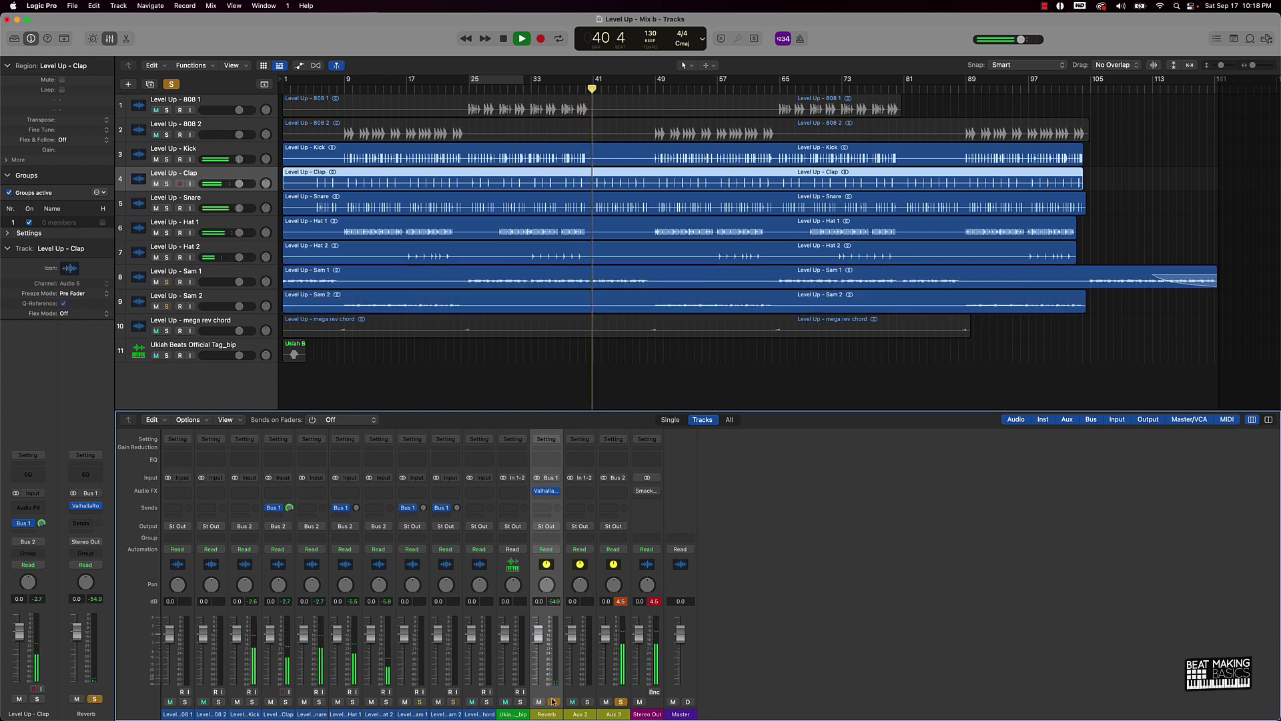
key(space)
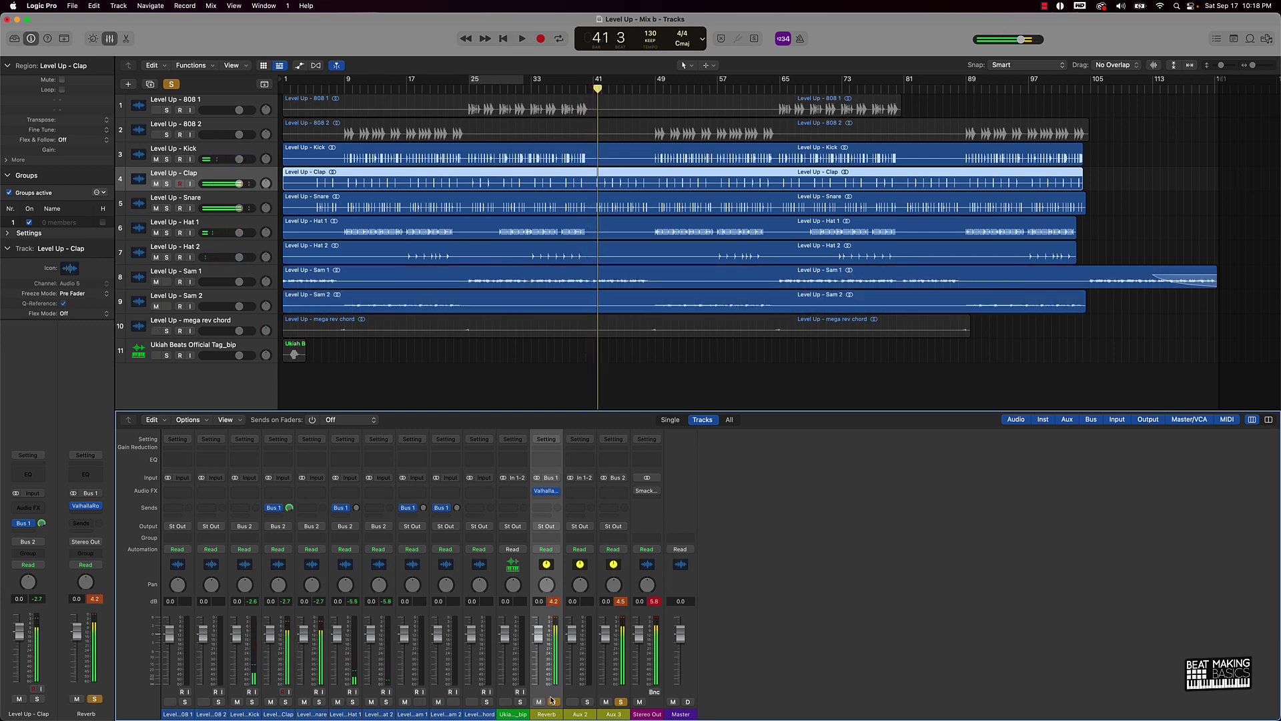
key(comma)
key(comma)
key(comma)
key(comma)
key(space)
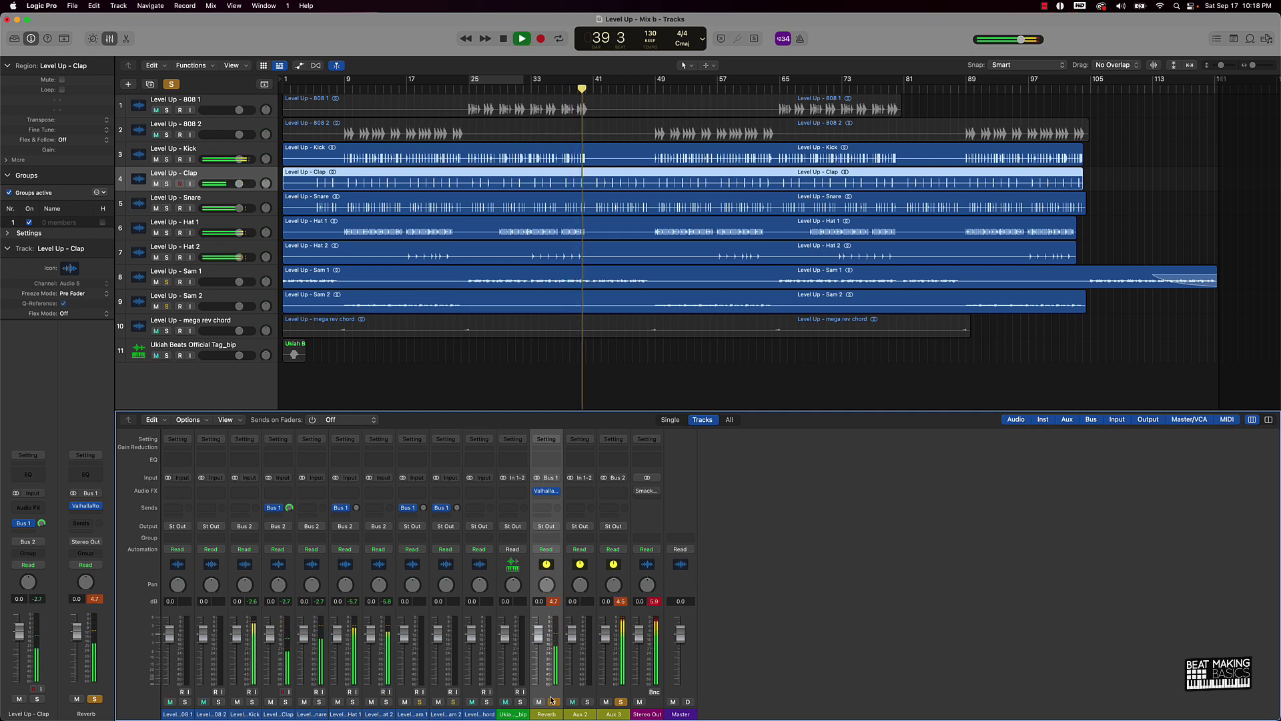
key(space)
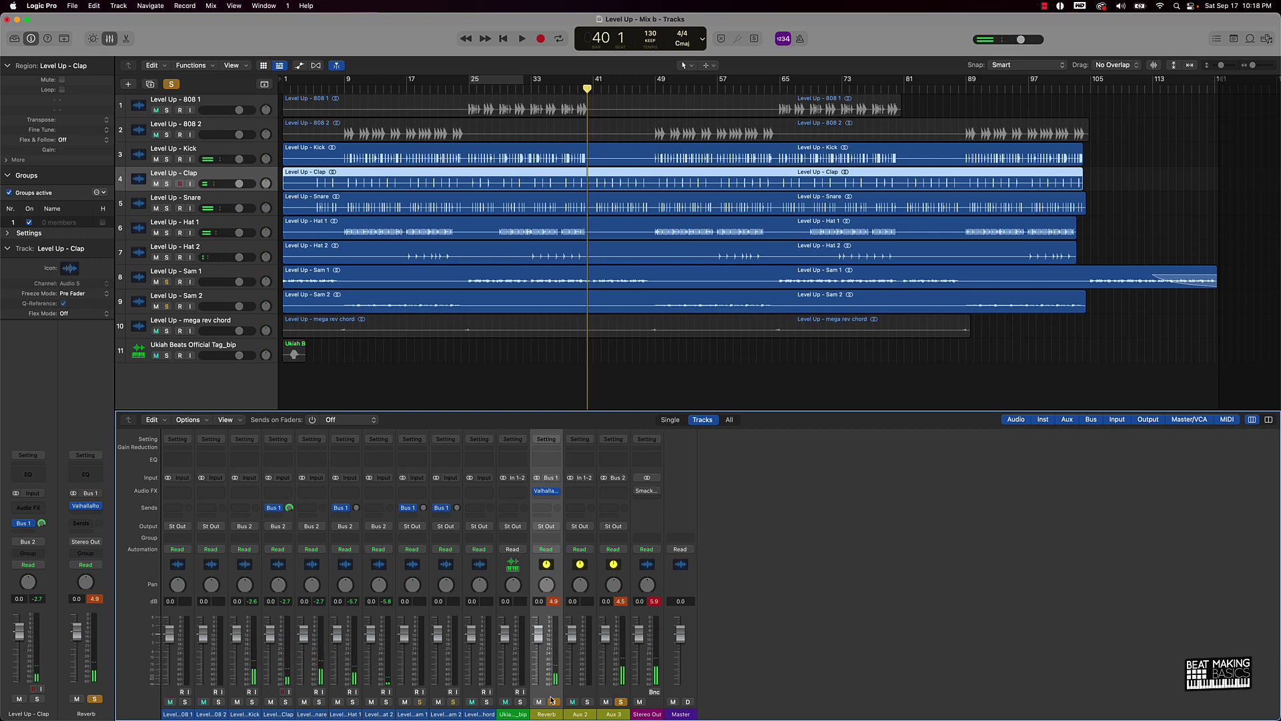
Clear the peak level readings and turn off solo on the Reverb and Aux 3 channels.
click(553, 701)
click(553, 602)
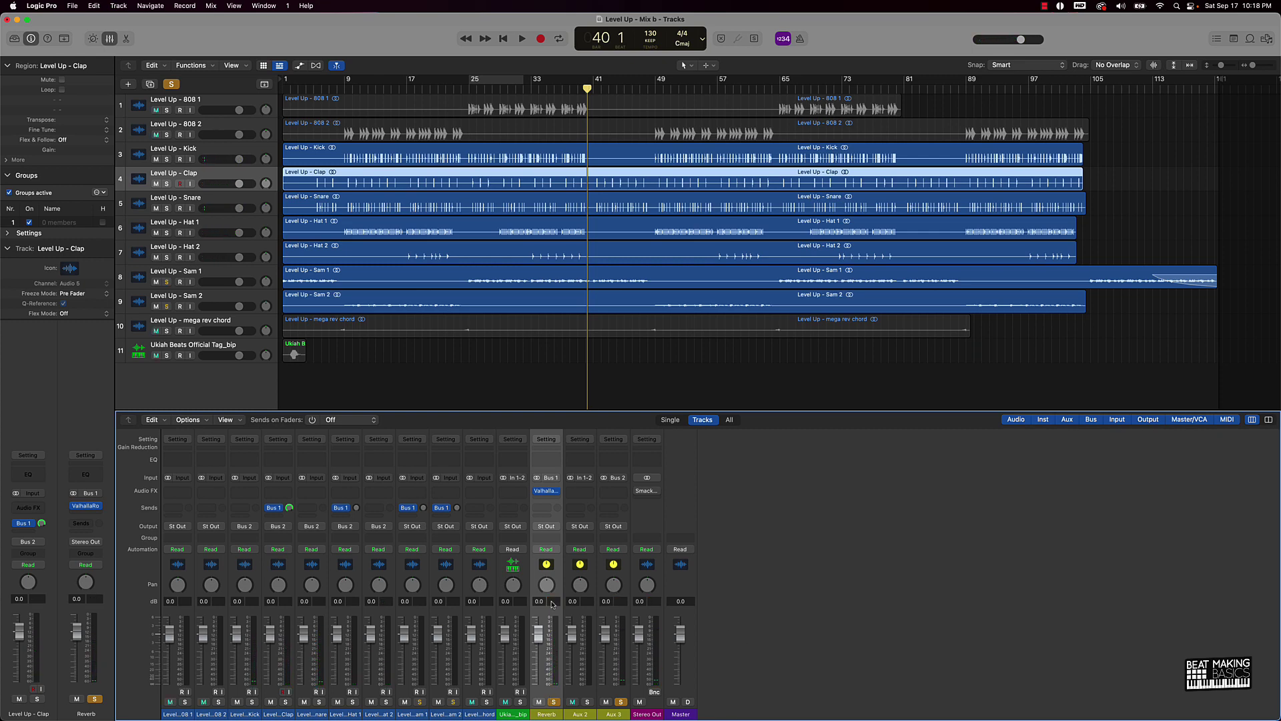
click(621, 702)
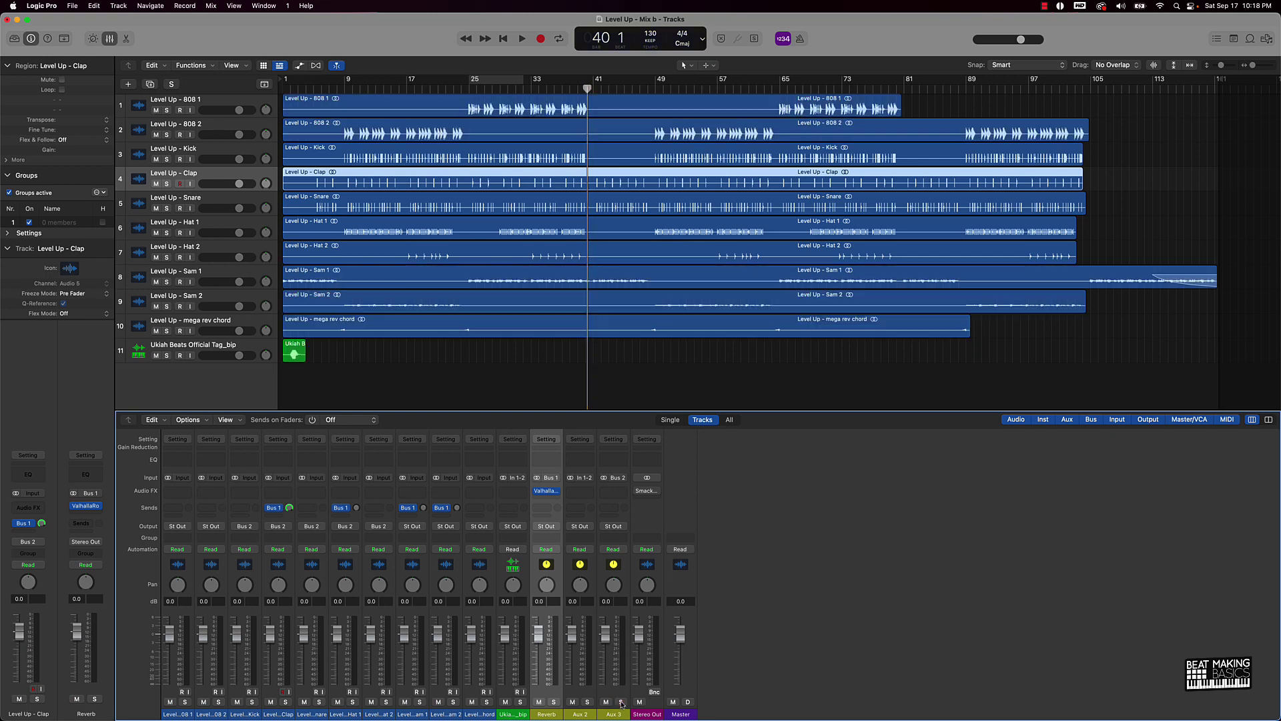
Remove the Bus 1 sends from the Clap, Hat 1, Sam 1 and Sam 2 channels.
click(276, 510)
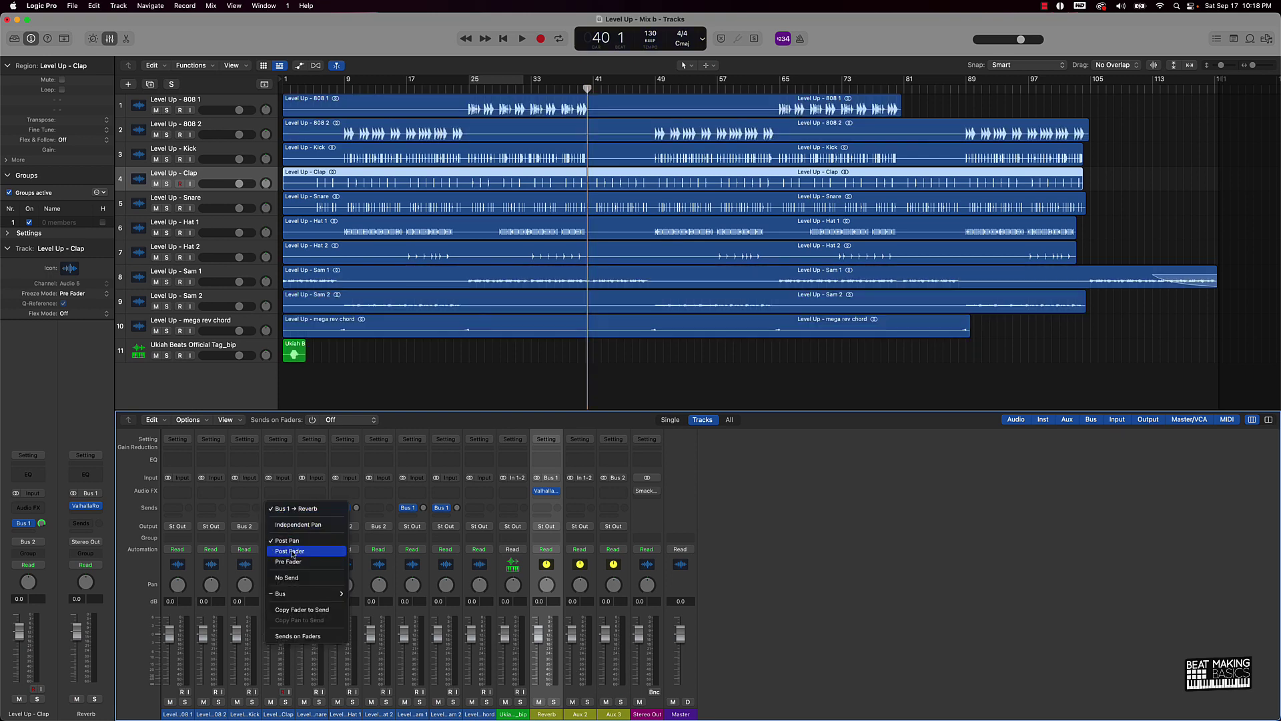
click(298, 578)
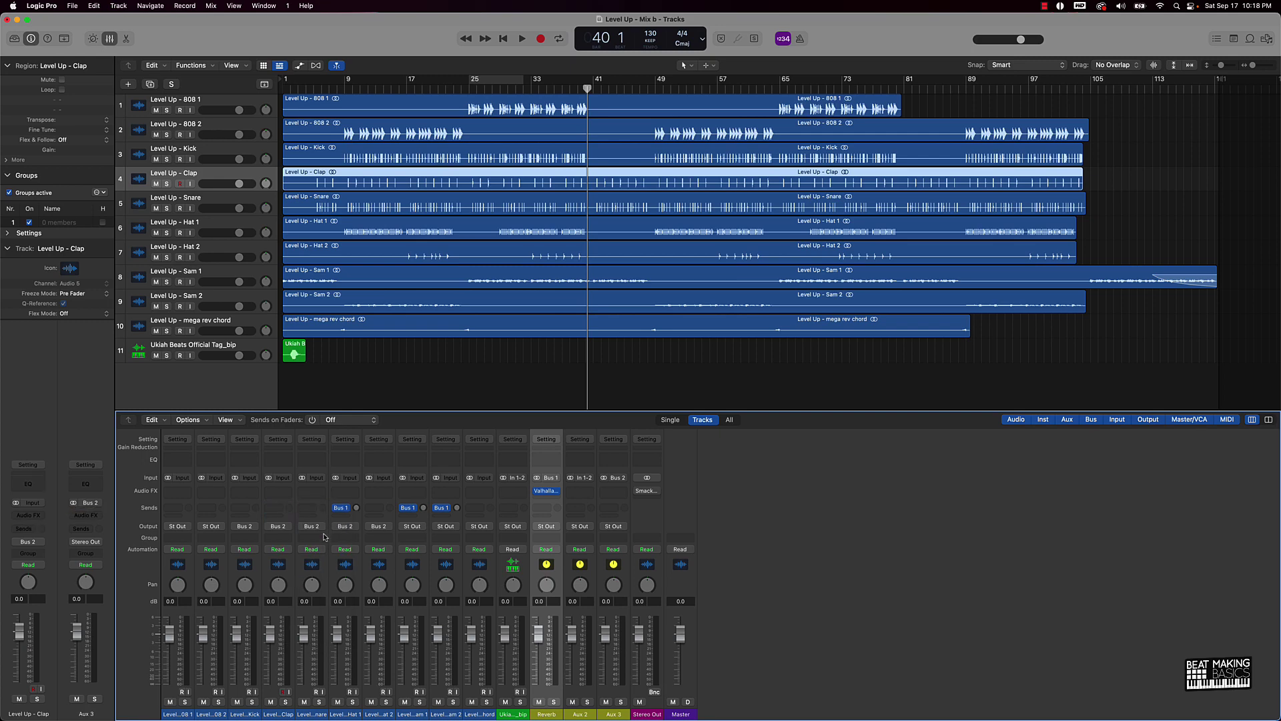
click(347, 509)
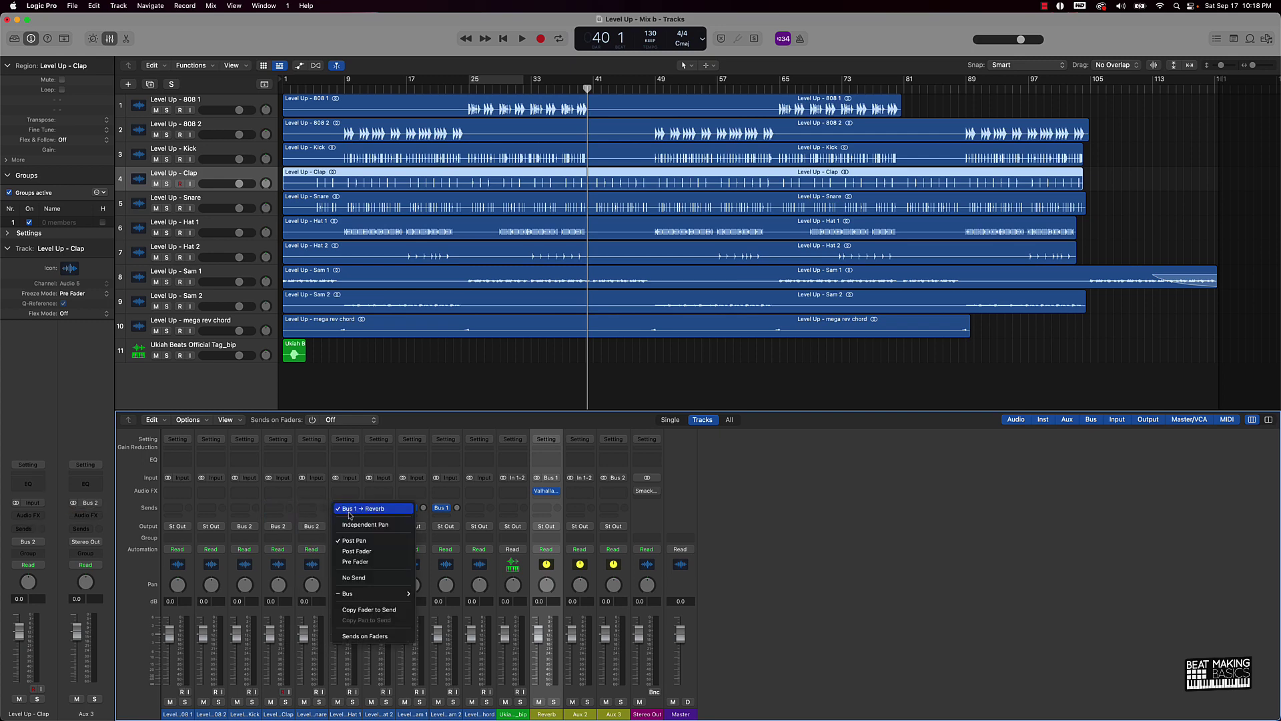
click(365, 578)
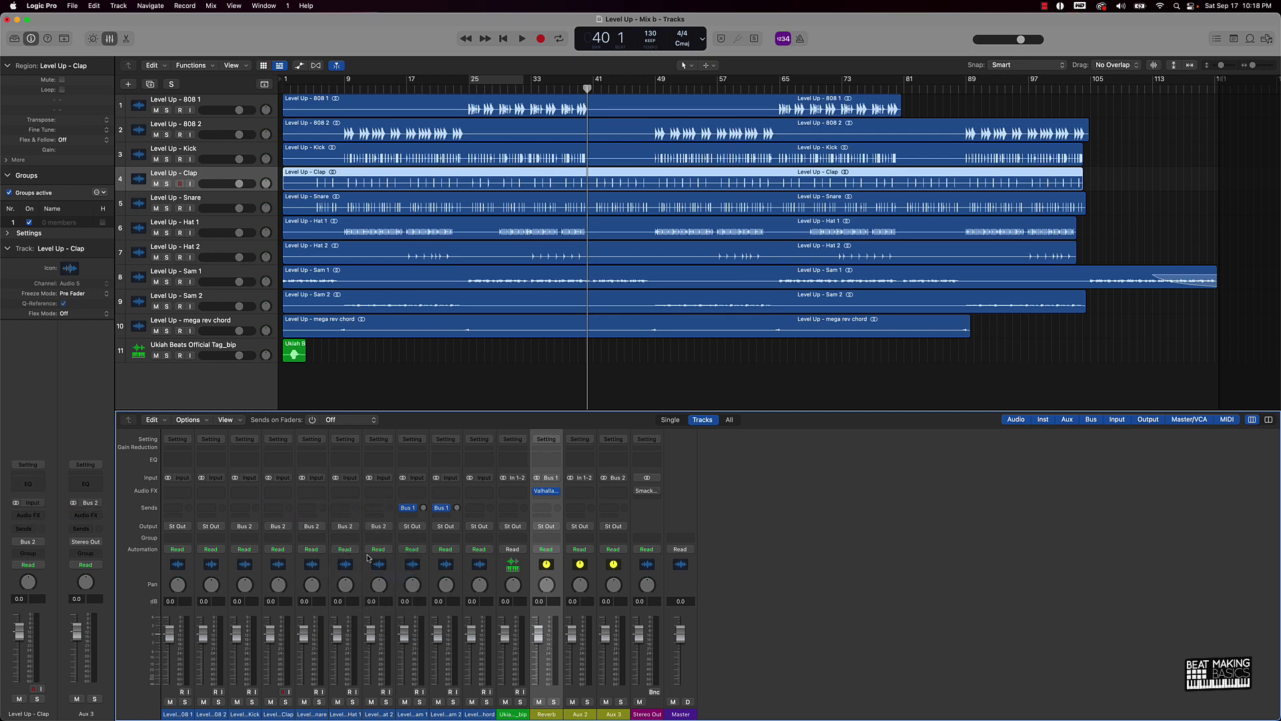
click(414, 509)
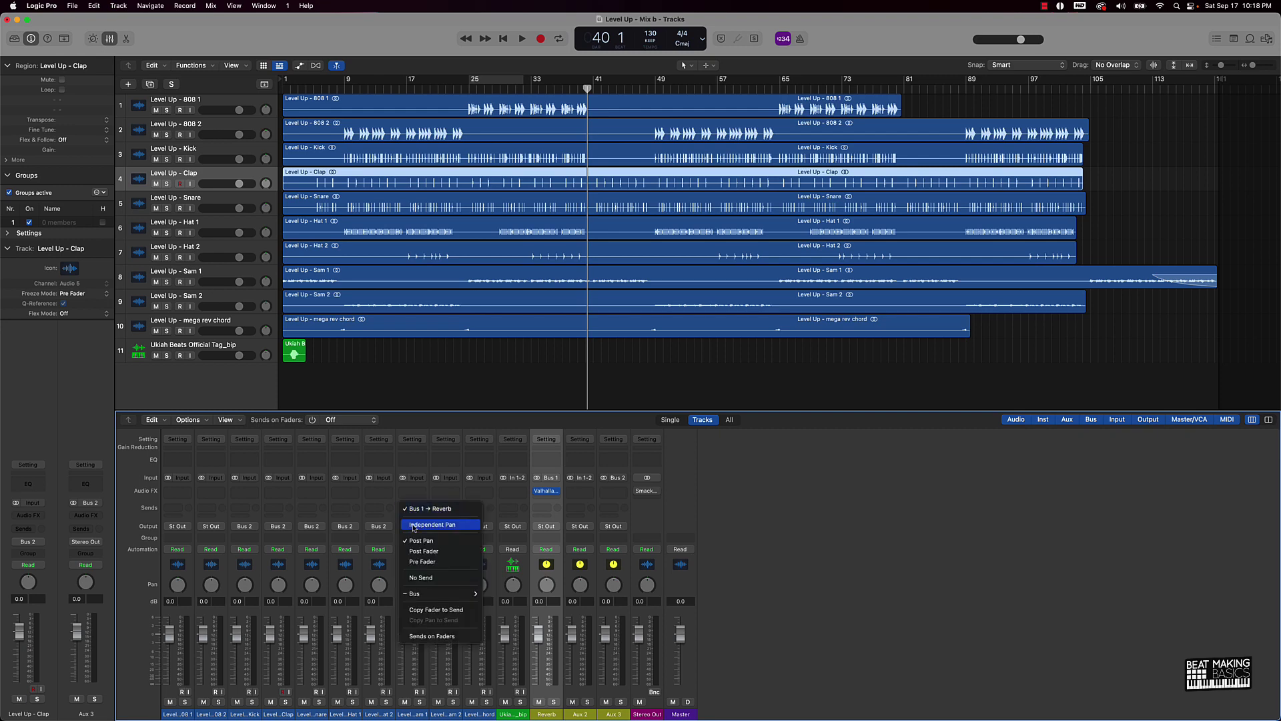
click(424, 578)
click(449, 510)
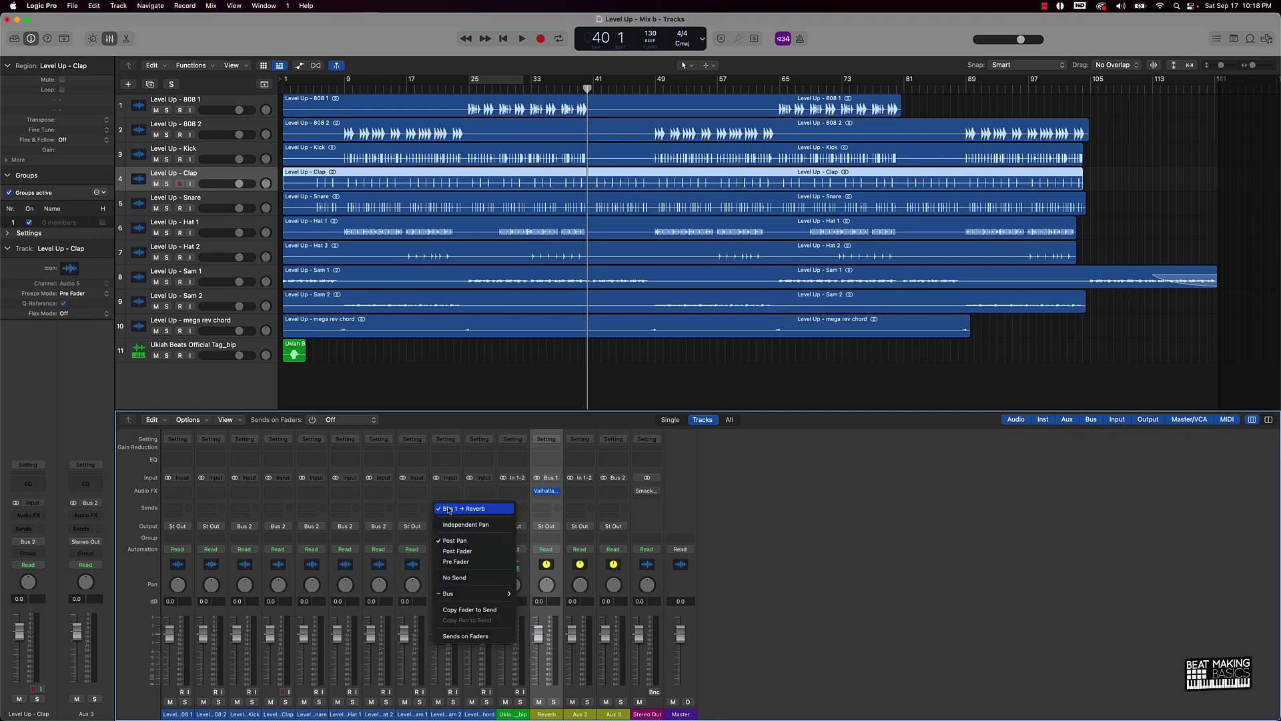
click(465, 578)
Remove the ValhallaRoom plug-in from Reverb and delete the Reverb, Aux 2 and Aux 3 channels despite their active bus routing.
click(558, 491)
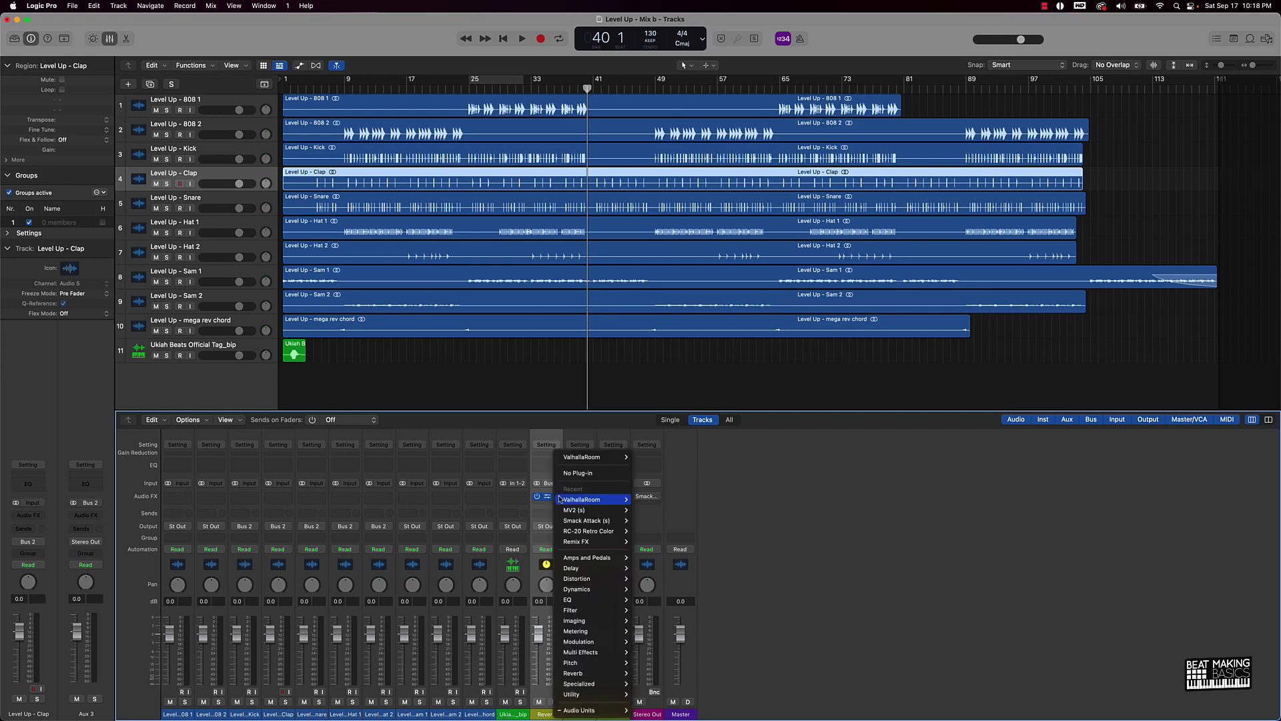
click(574, 473)
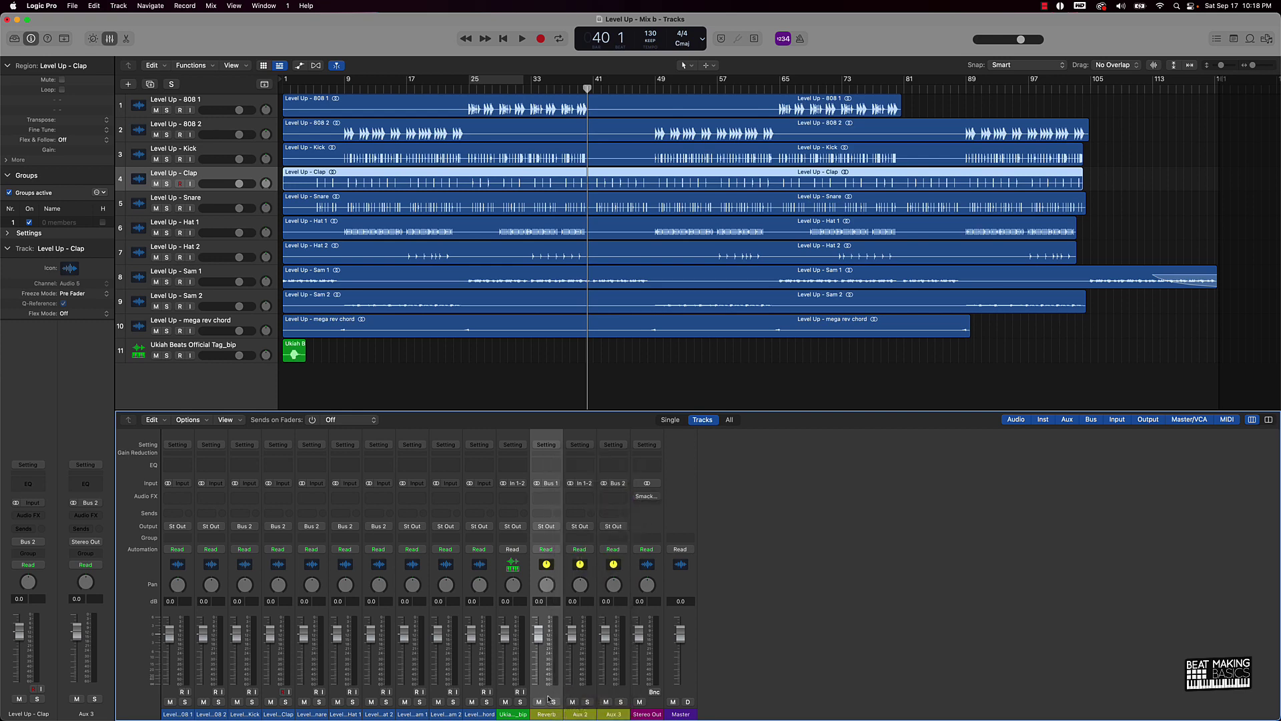
drag(548, 697, 629, 695)
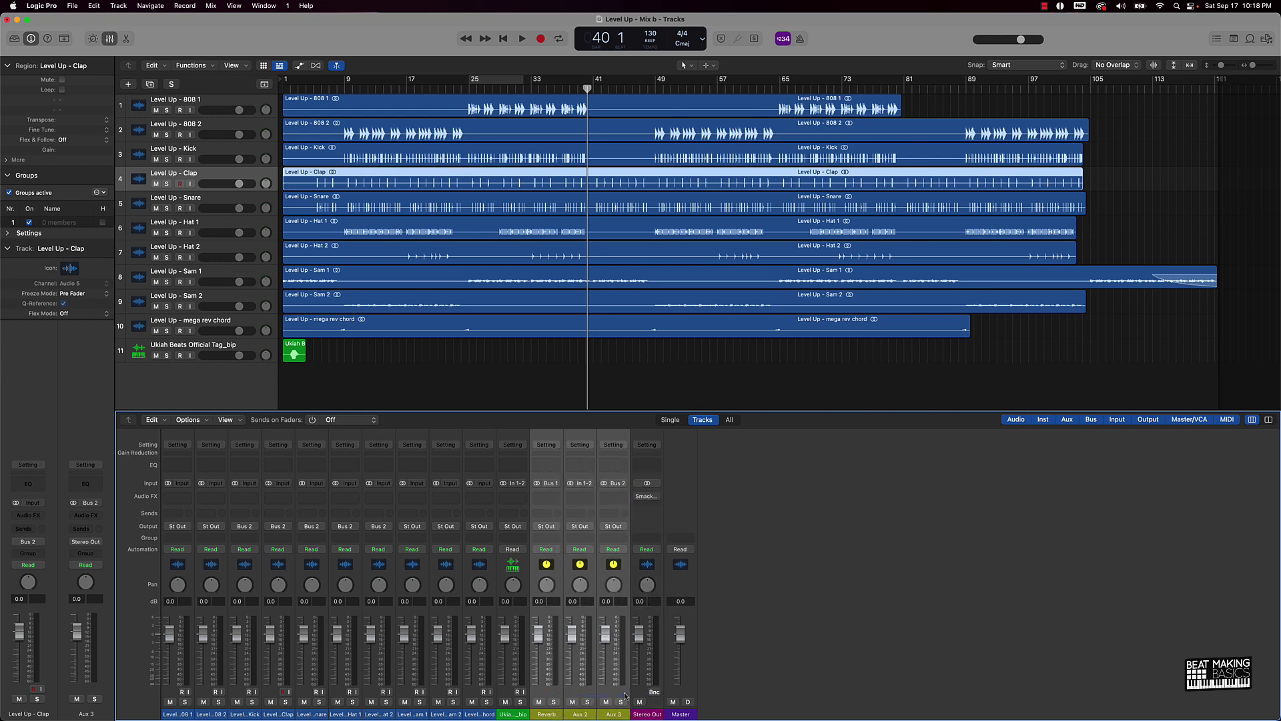
key(Delete)
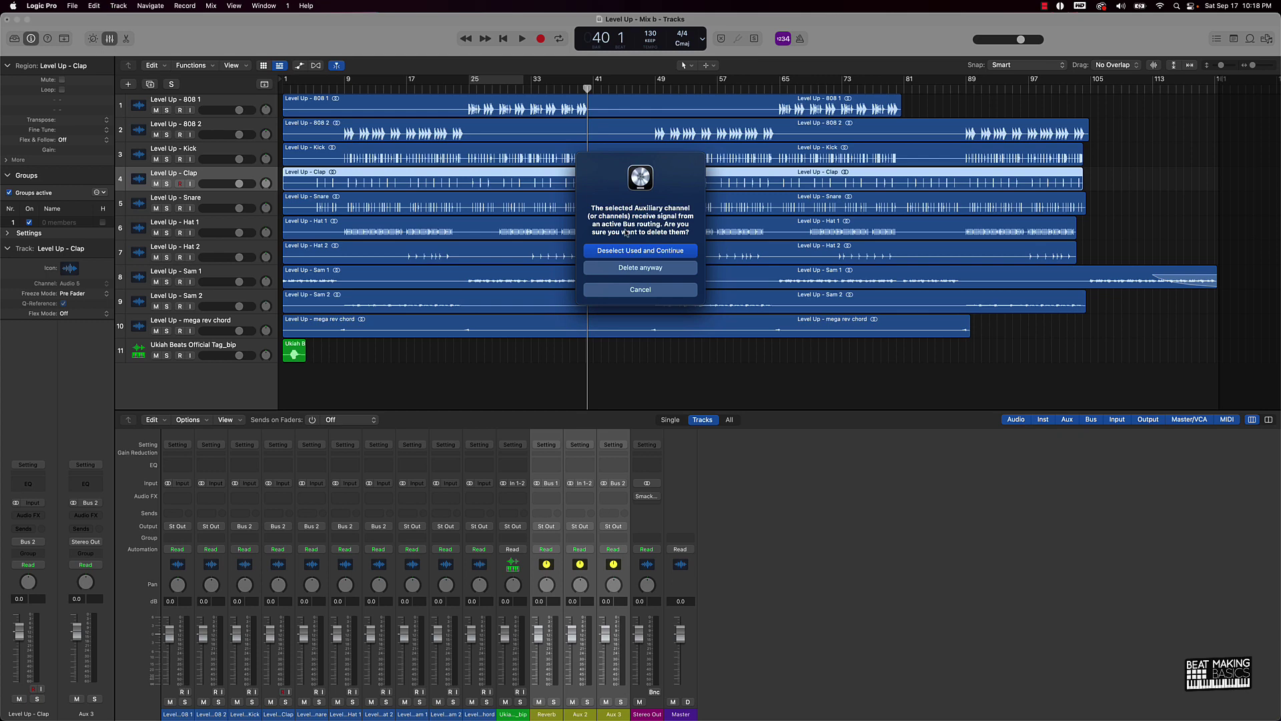
click(632, 268)
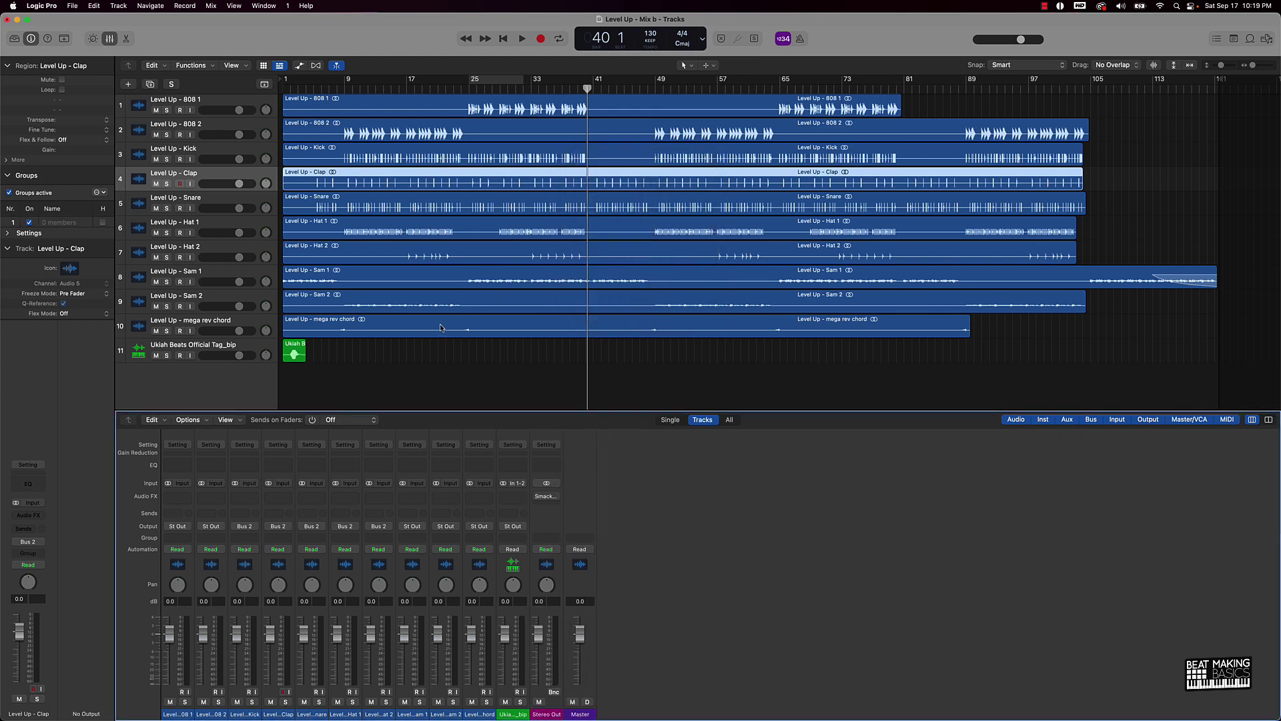
click(1045, 5)
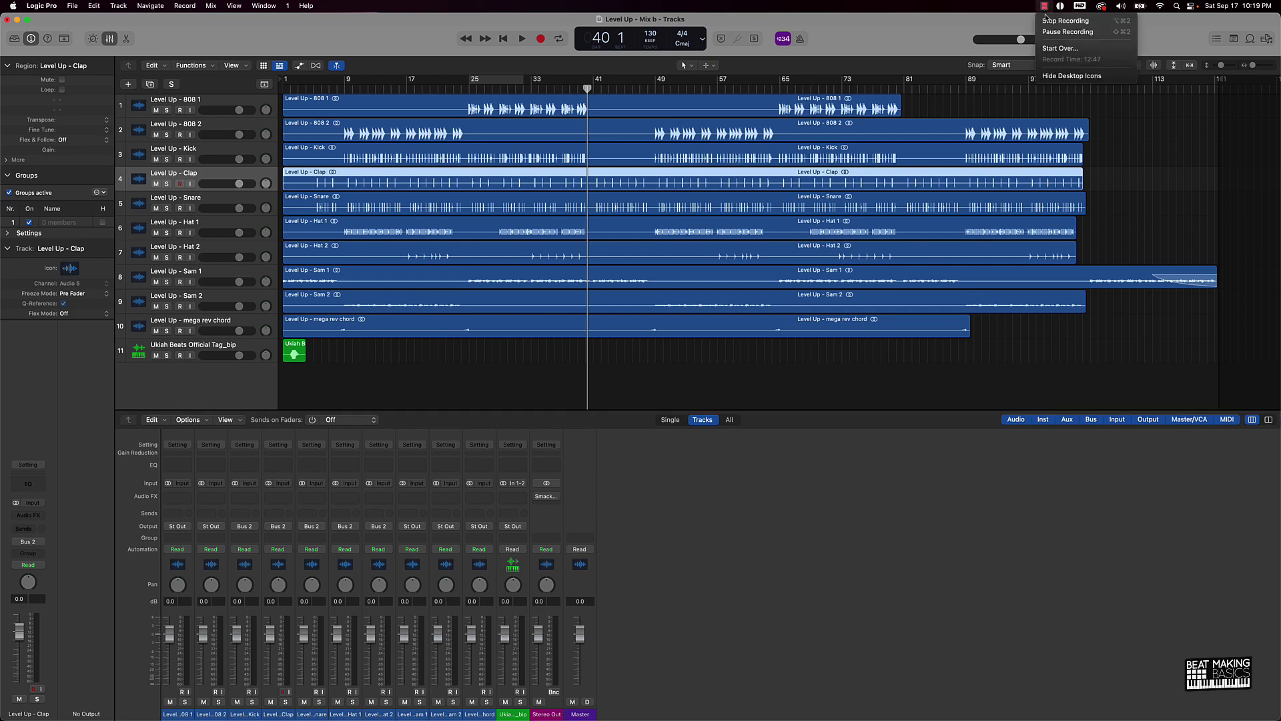